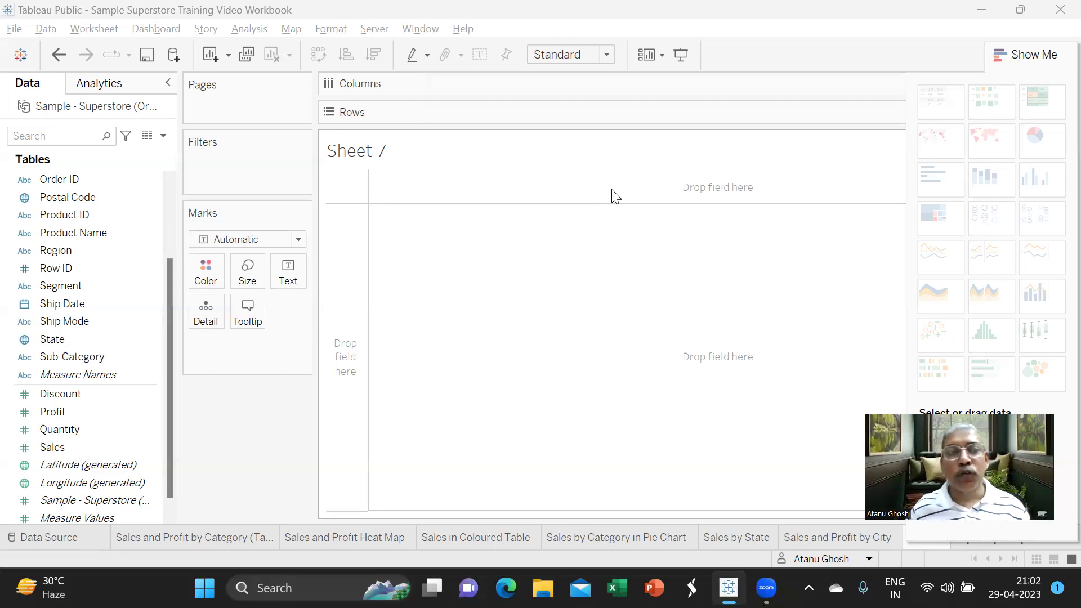
Step: Build a bar chart on Sheet 7 with Category in Columns and Sales in Rows
scroll(77, 244, "up", 3)
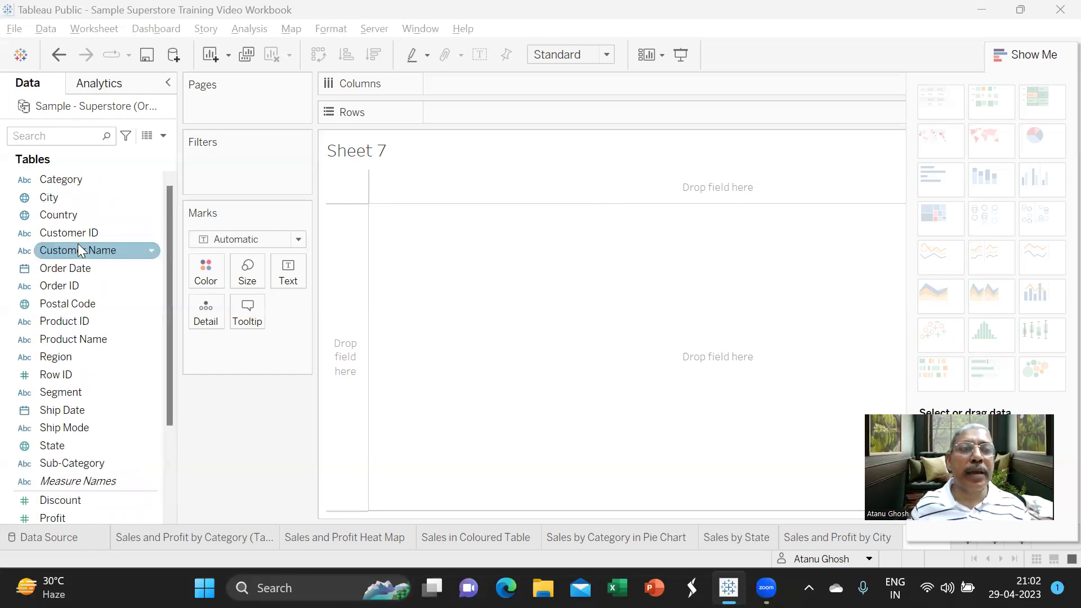
left_click_drag(82, 175, 473, 82)
left_click_drag(72, 183, 468, 87)
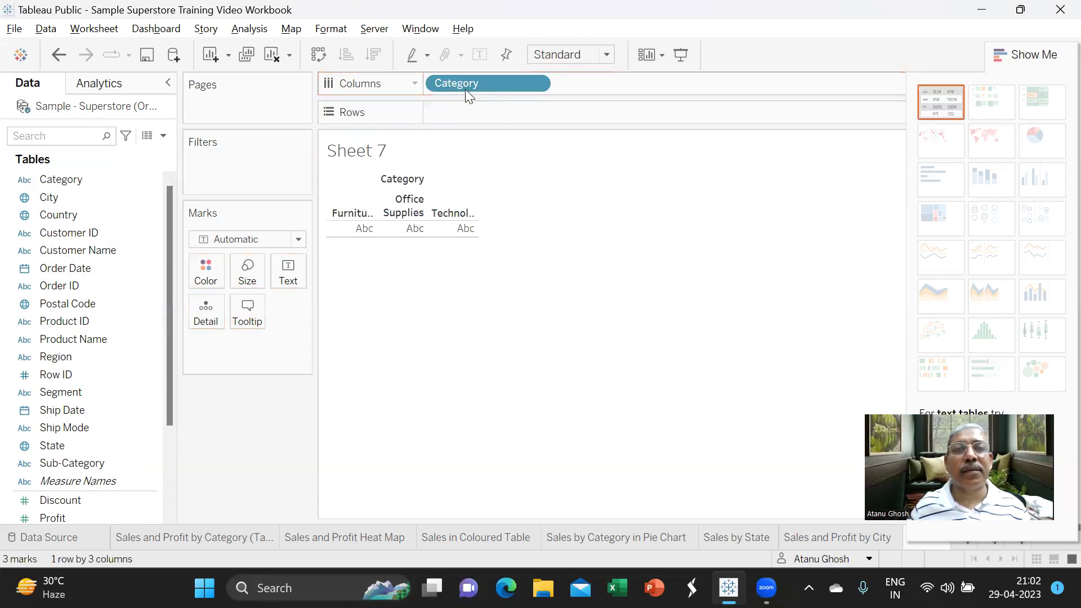
scroll(107, 454, "down", 3)
left_click_drag(62, 429, 477, 116)
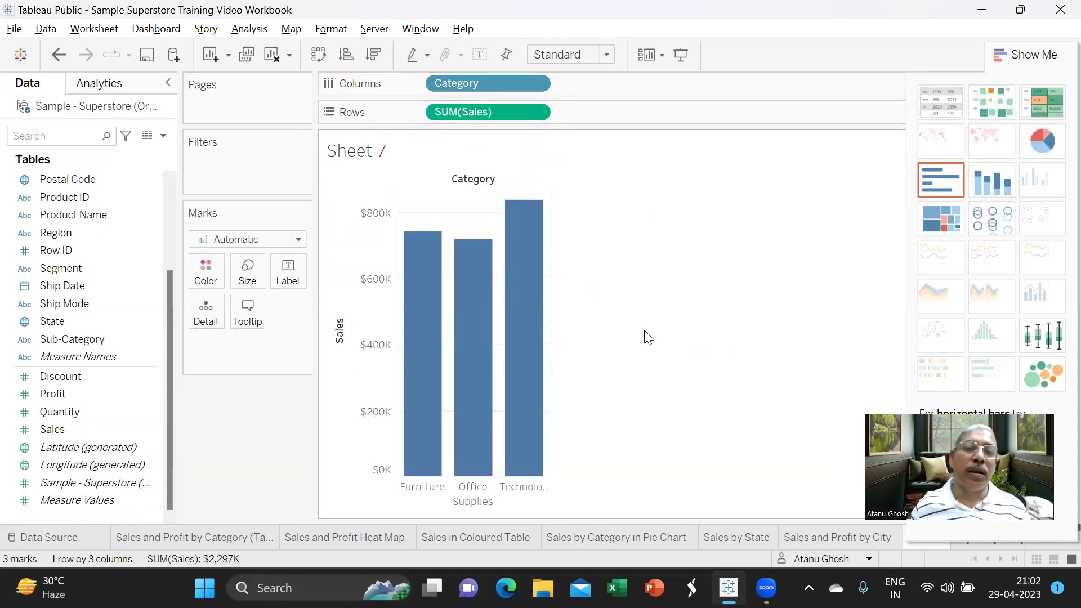
Step: Swap the rows and columns of the Category sales chart and swap them back
mouse_move(550, 314)
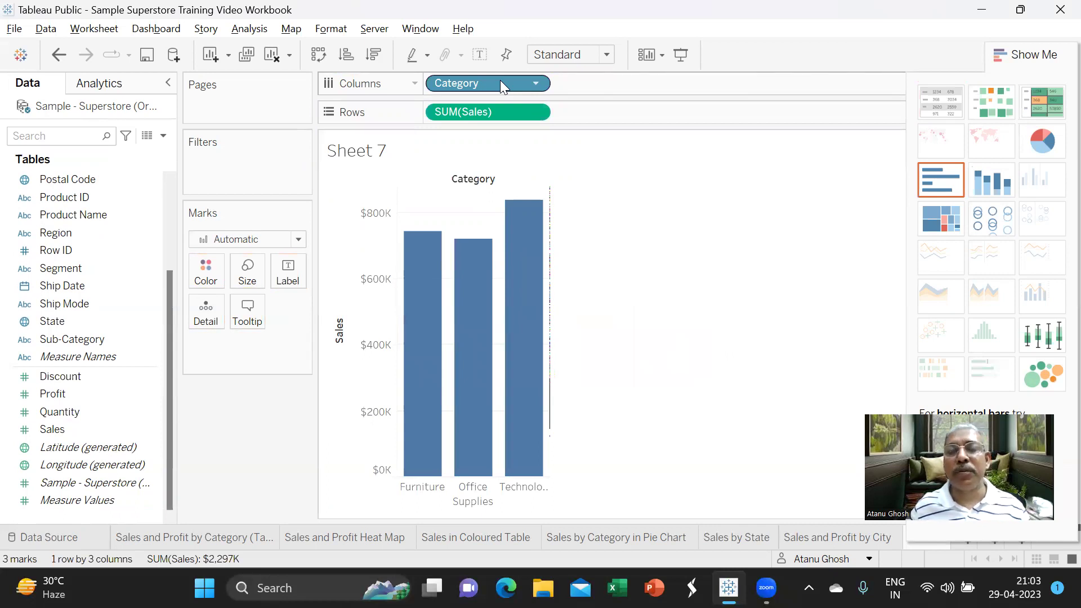
left_click(319, 54)
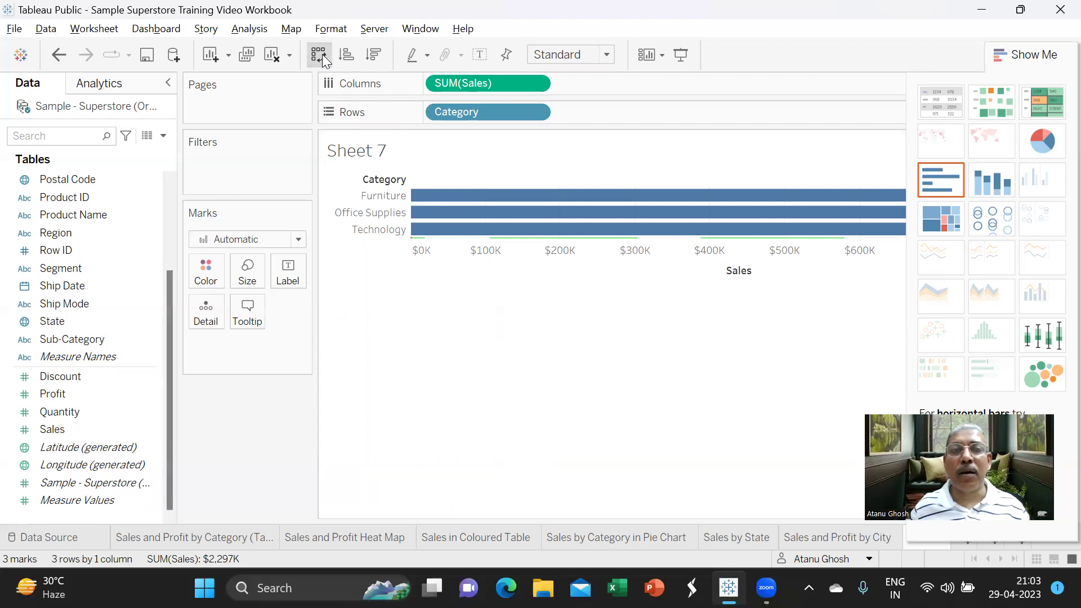
left_click(322, 54)
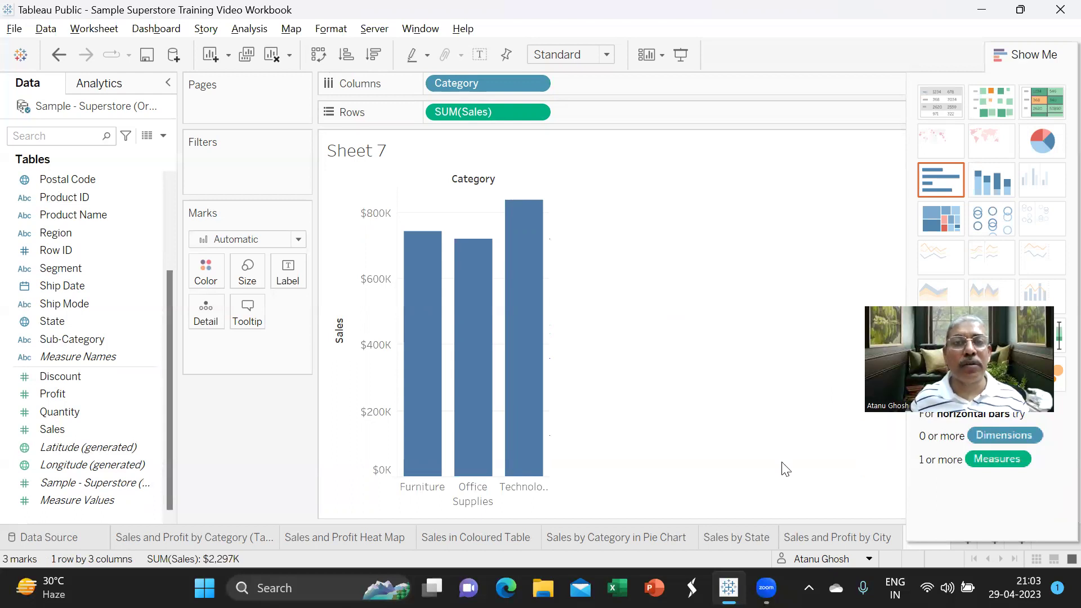
Step: Hide the Show Me pane and change the chart title to "Sales by Category (Bar Chart)"
key("ctrl+1")
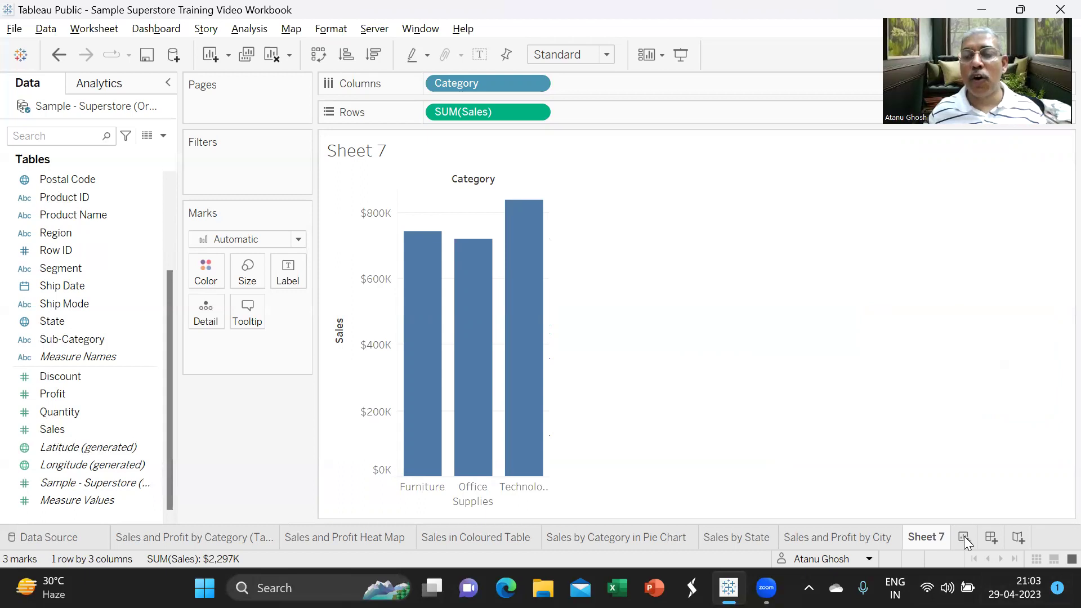
mouse_move(923, 537)
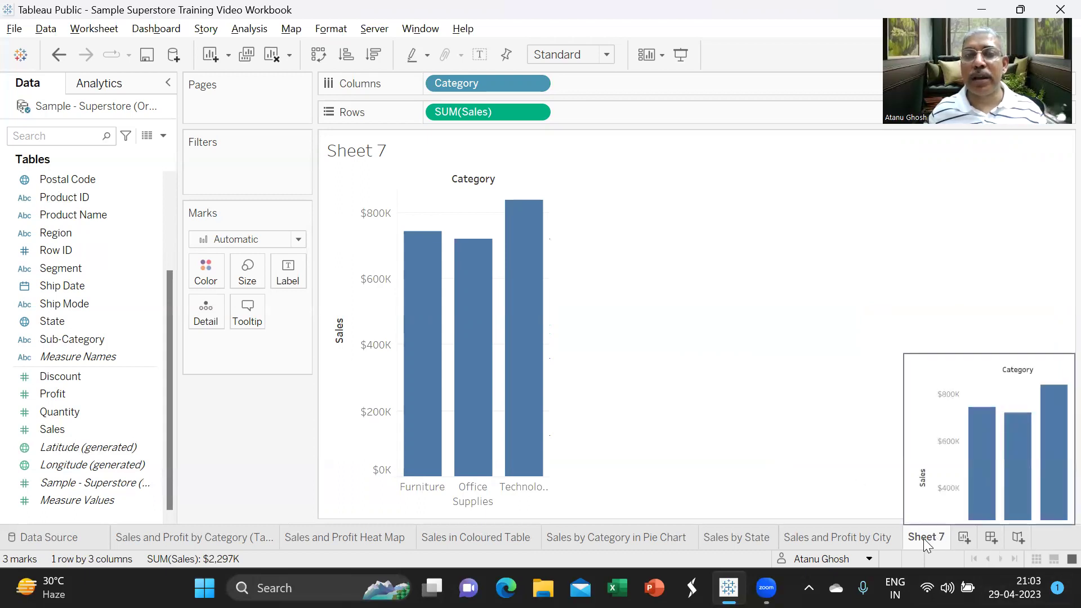
double_click(388, 153)
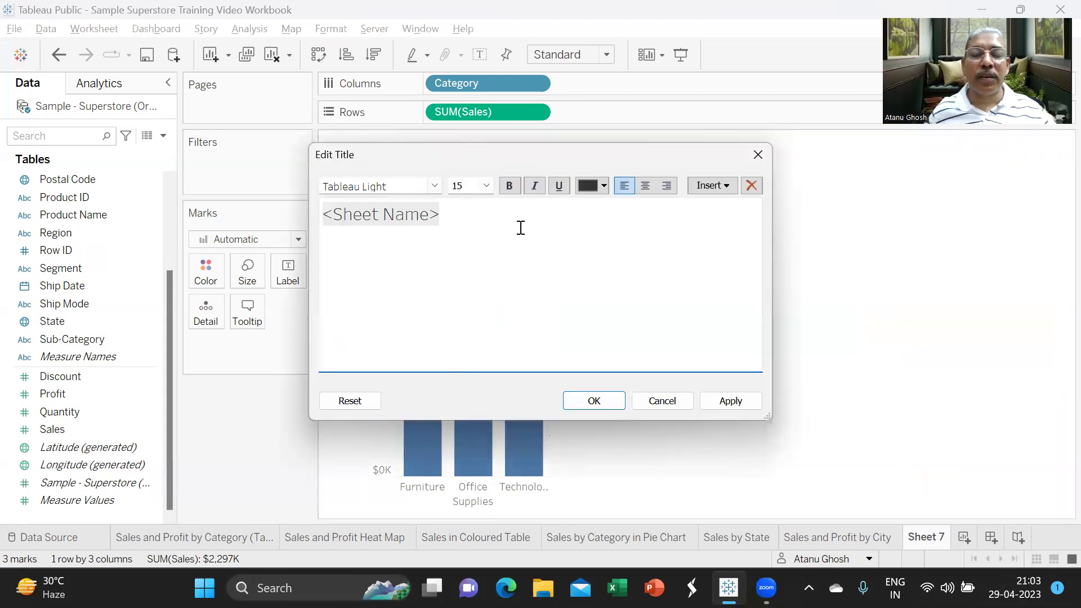
key("Delete")
key("Delete")
key("Delete")
key("Delete")
key("Delete")
key("Delete")
key("Delete")
key("Delete")
key("Delete")
key("Delete")
key("Delete")
key("Delete")
type("Sales by Category (")
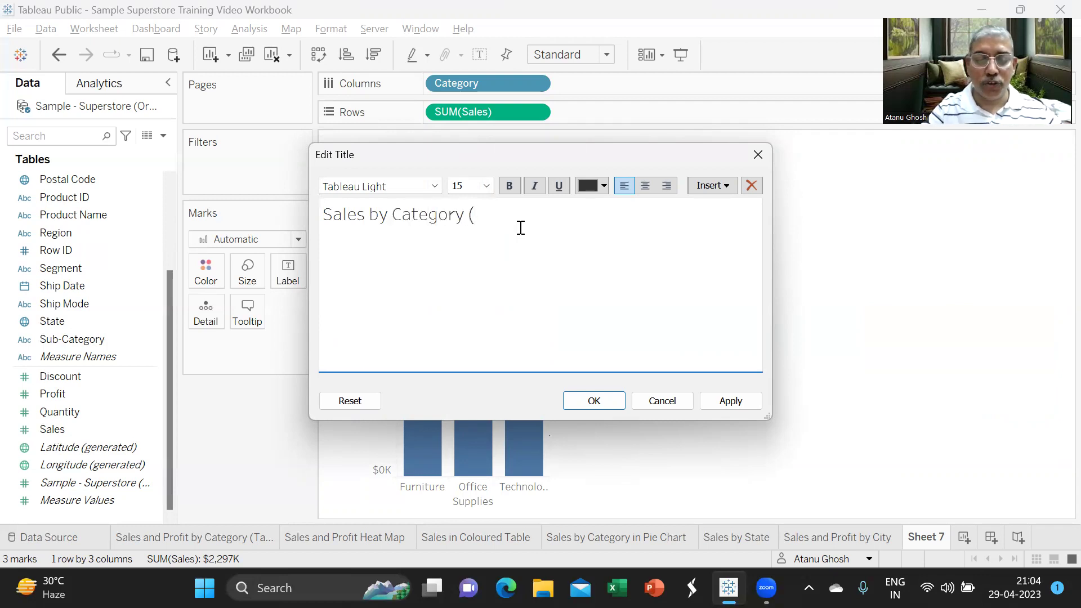
type("Bar Chart")
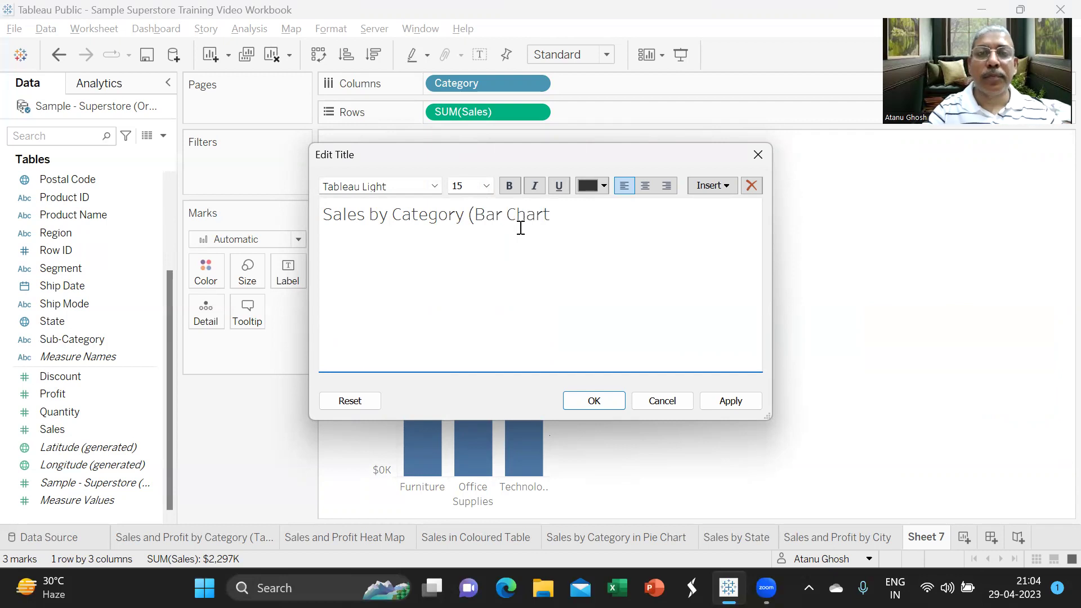
left_click(751, 405)
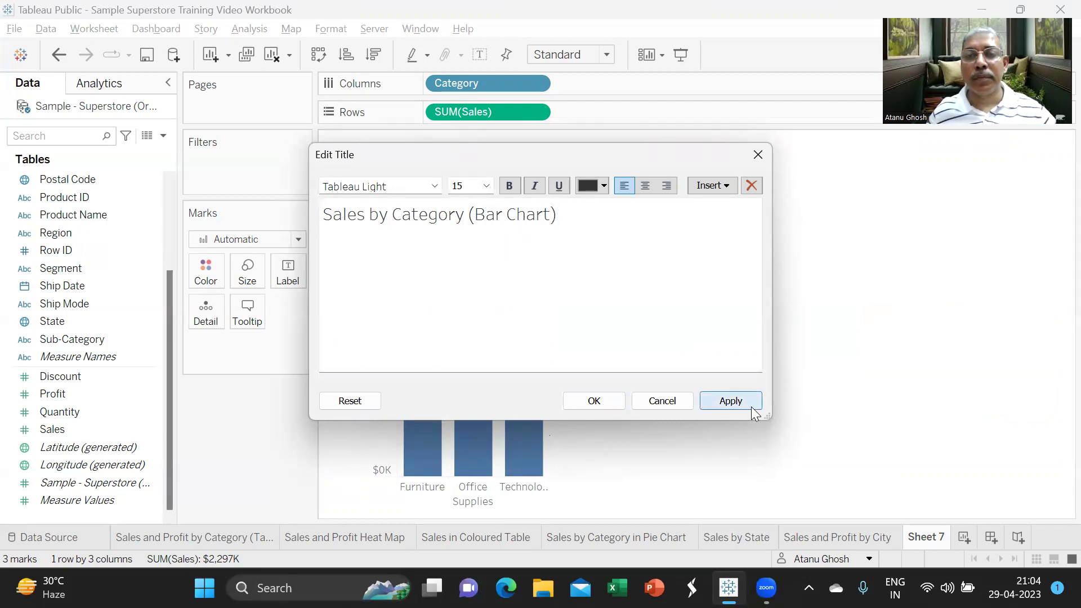
left_click(615, 401)
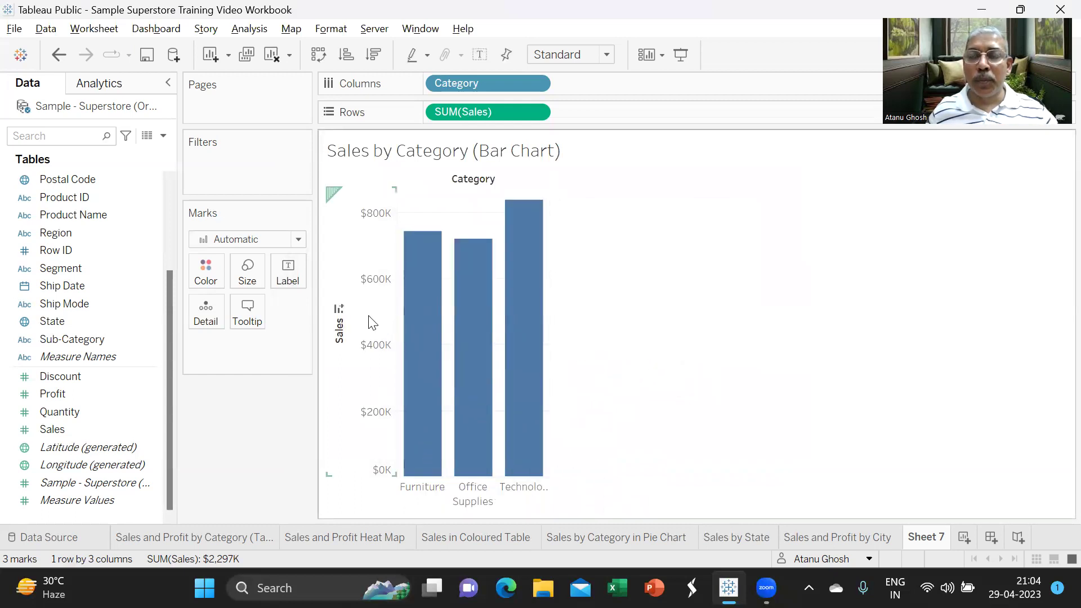
Step: Sort the category bars by Sales in descending order
mouse_move(526, 339)
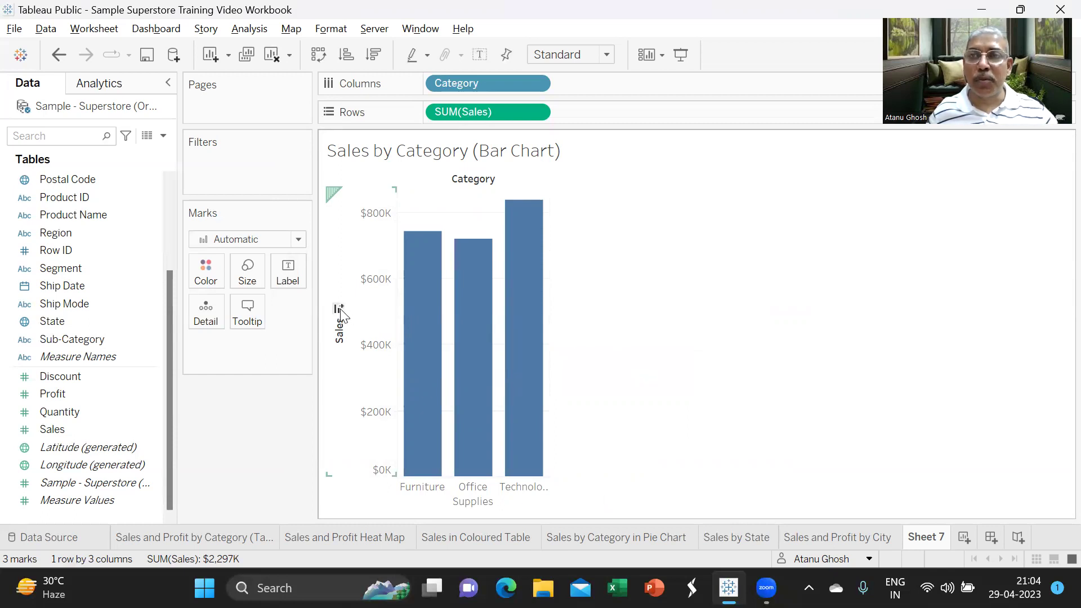
left_click(339, 311)
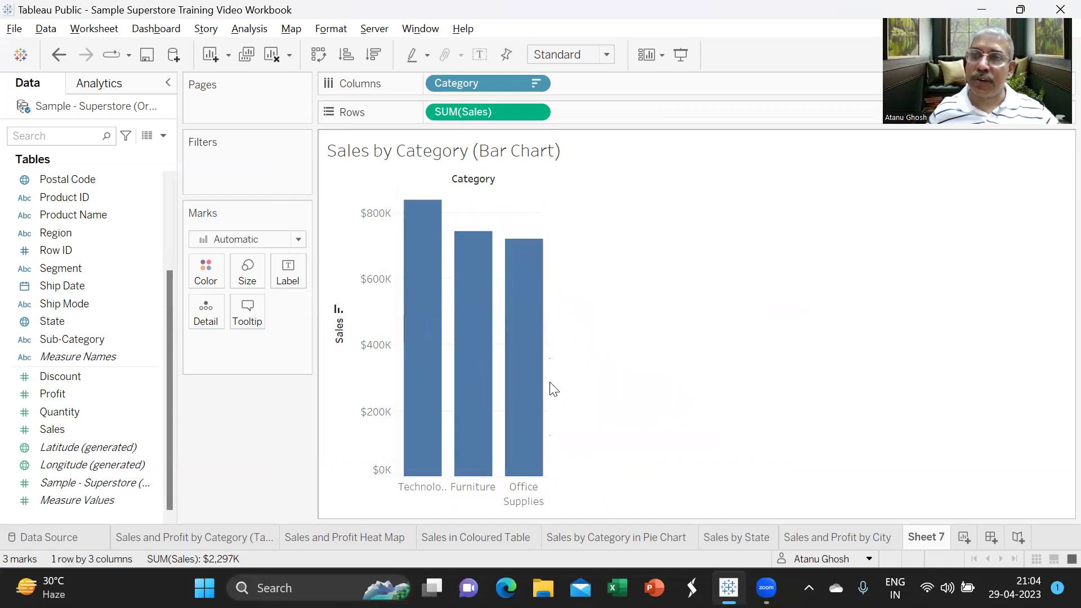
Step: Fit the category bar chart to Entire View and return it to Standard
left_click(606, 54)
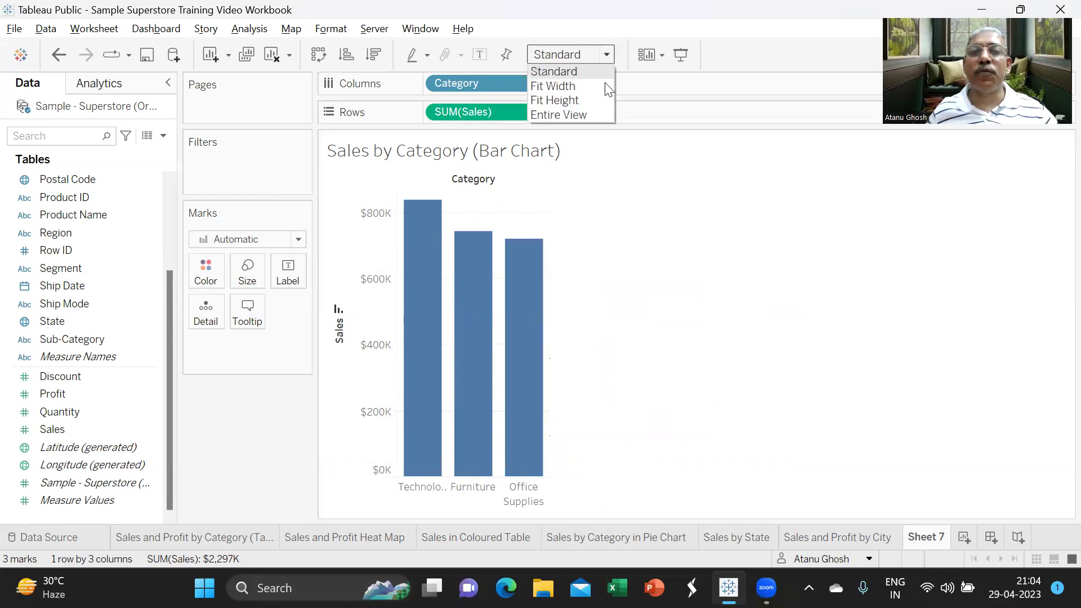
left_click(585, 116)
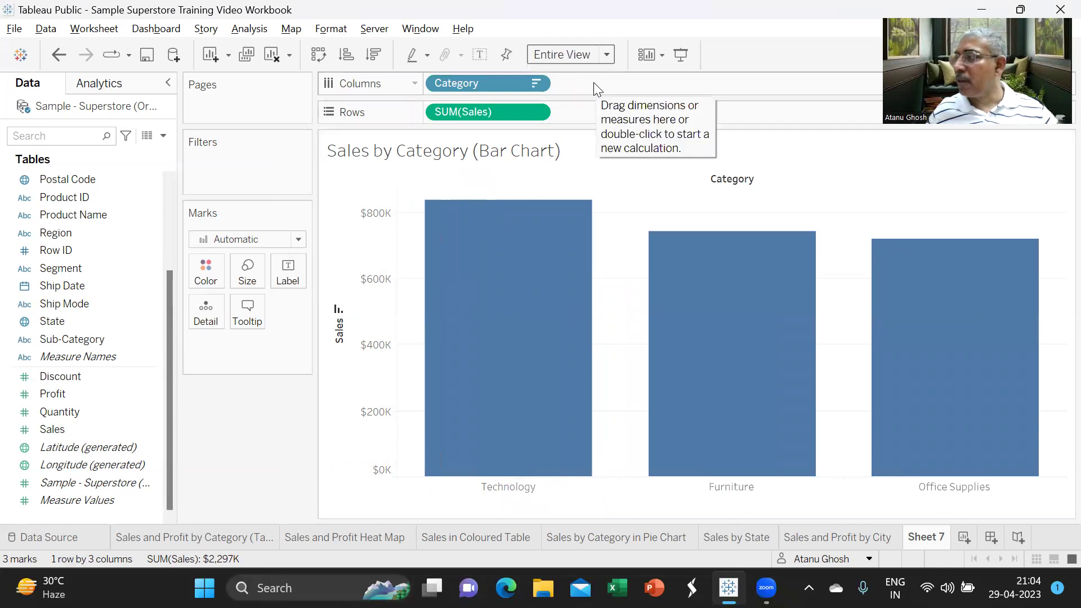
left_click(606, 53)
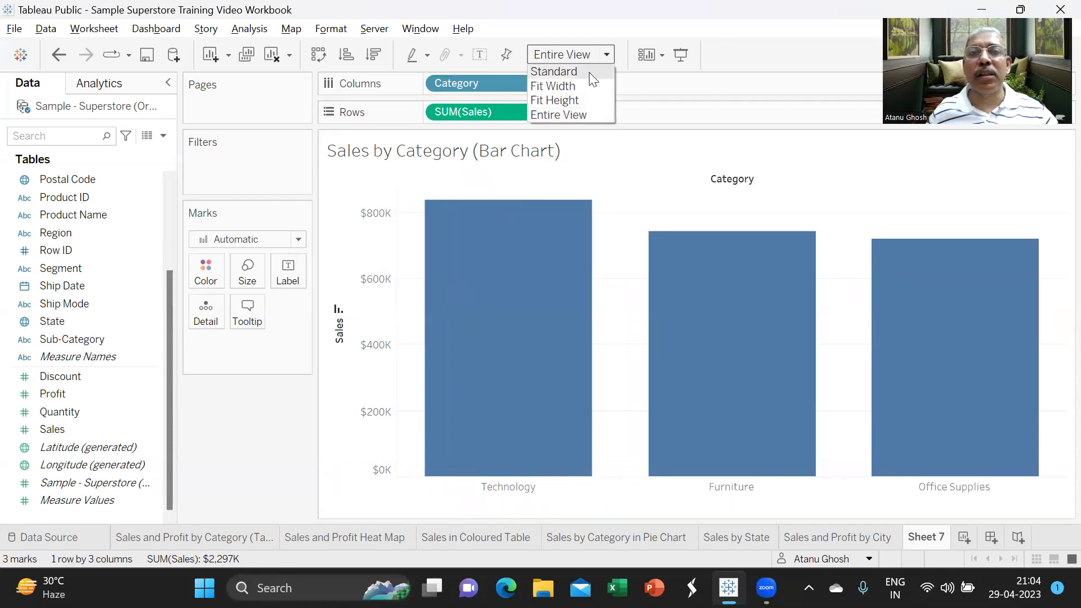
left_click(590, 72)
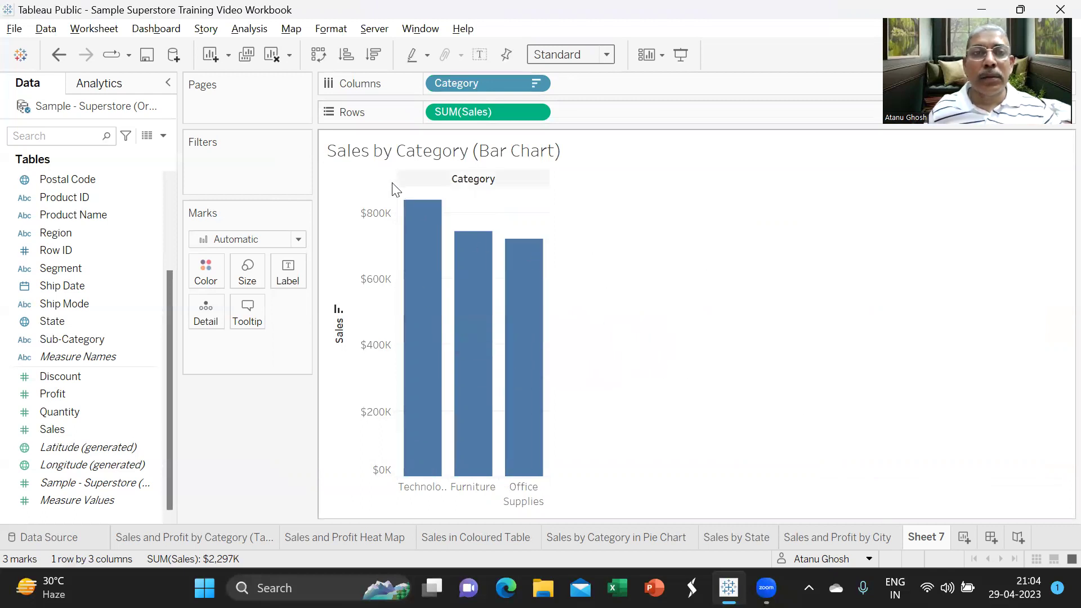
Step: Rename the Sheet 7 worksheet as "Sales by Category"
double_click(939, 532)
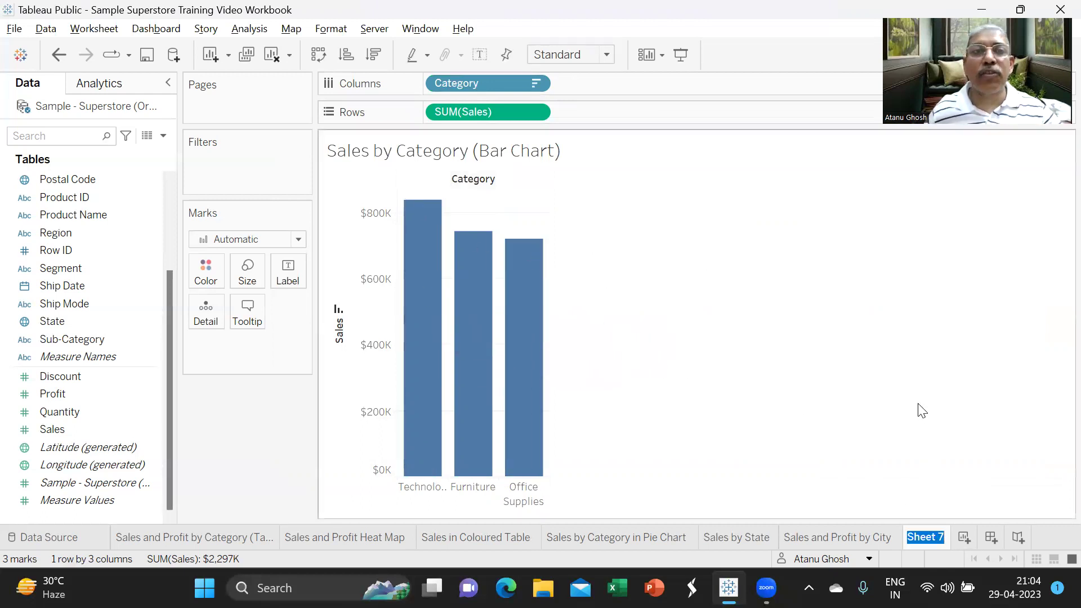
type("S")
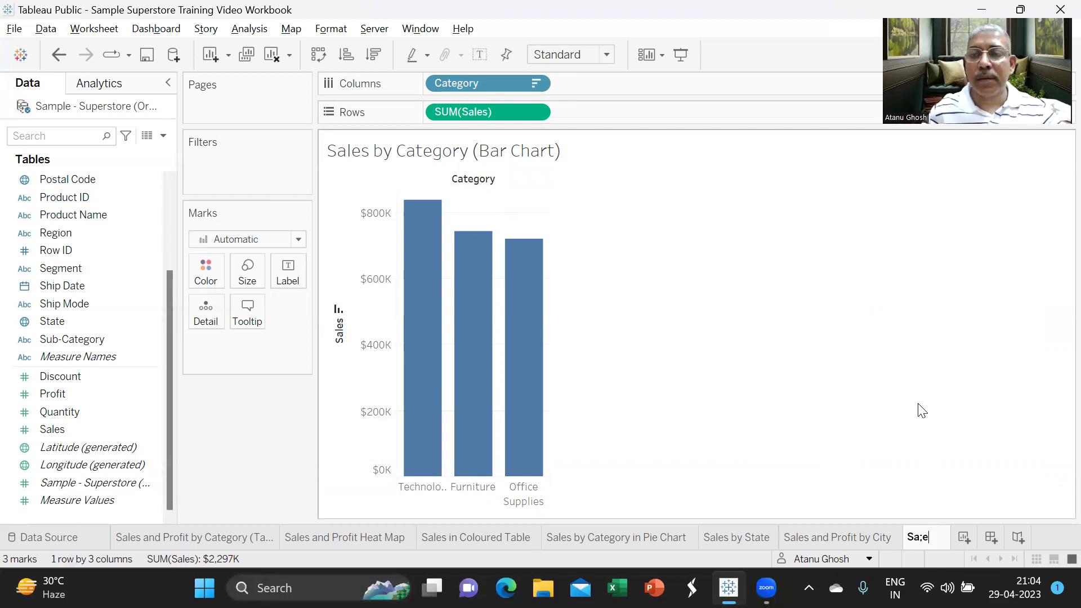
type("ales by C")
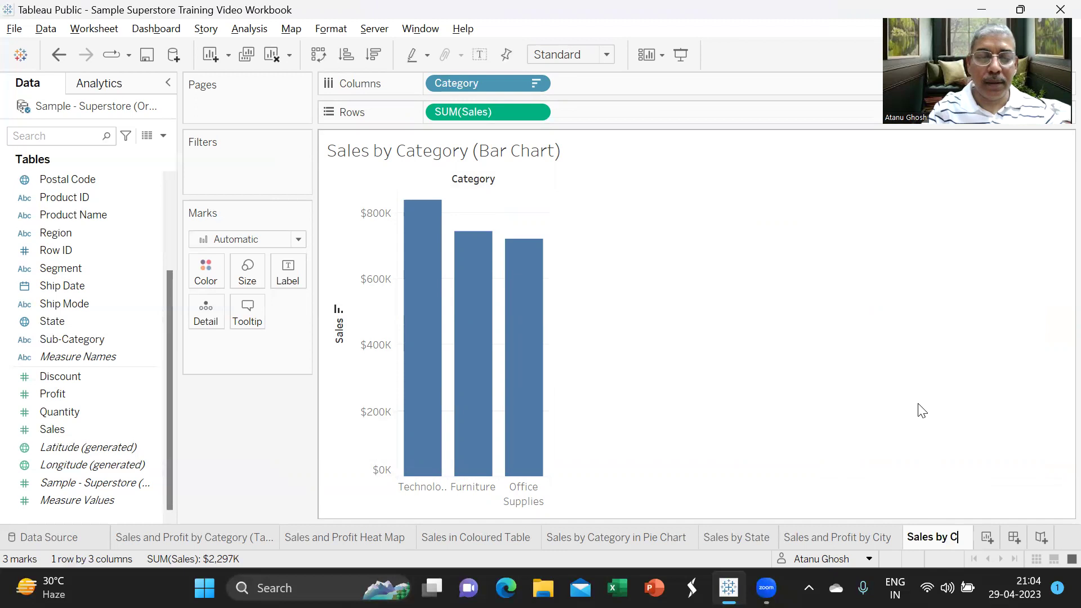
type("ategory")
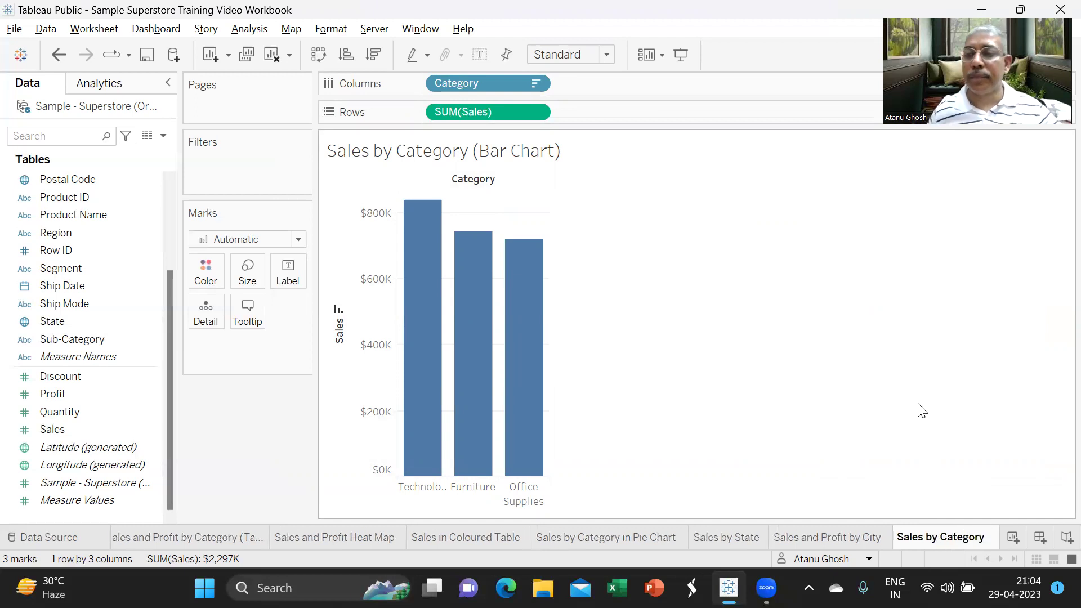
key("Return")
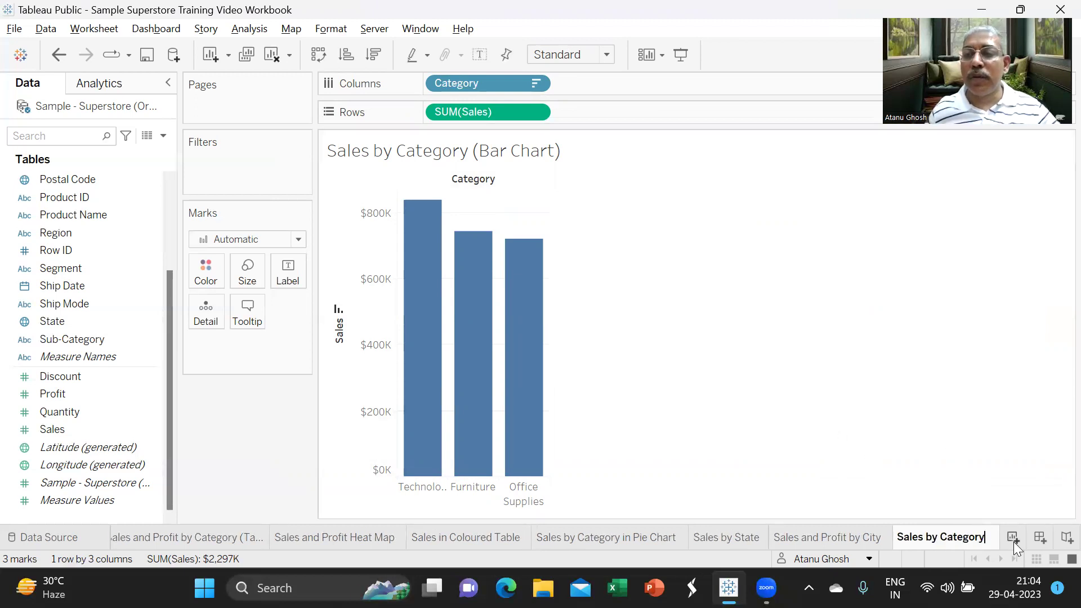
Step: Add a new worksheet and build a bar chart with Sub-Category in Columns and Sales in Rows
left_click(1013, 538)
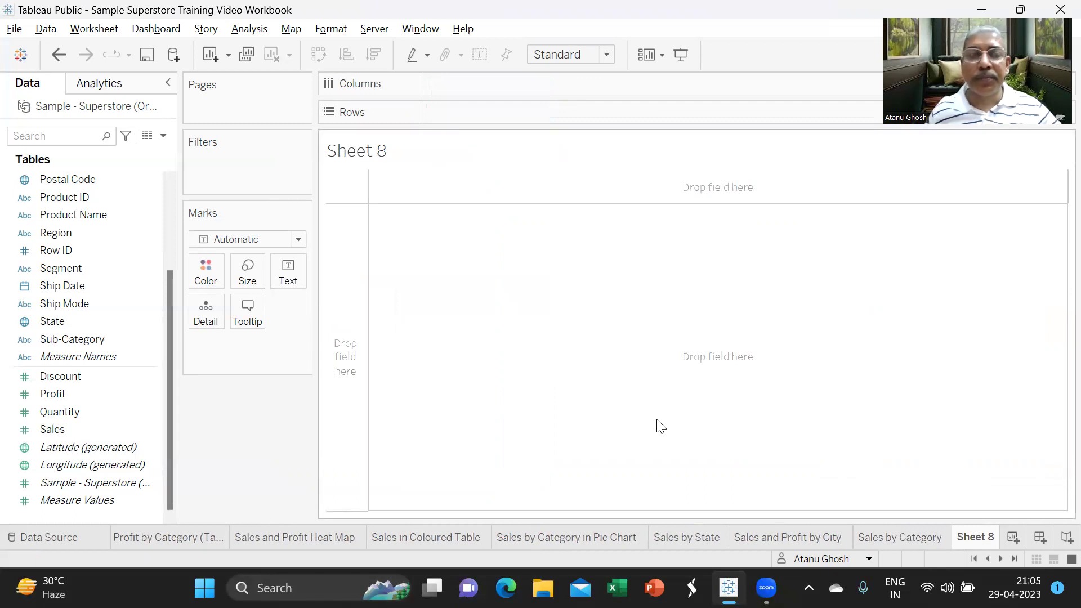
scroll(76, 292, "up", 3)
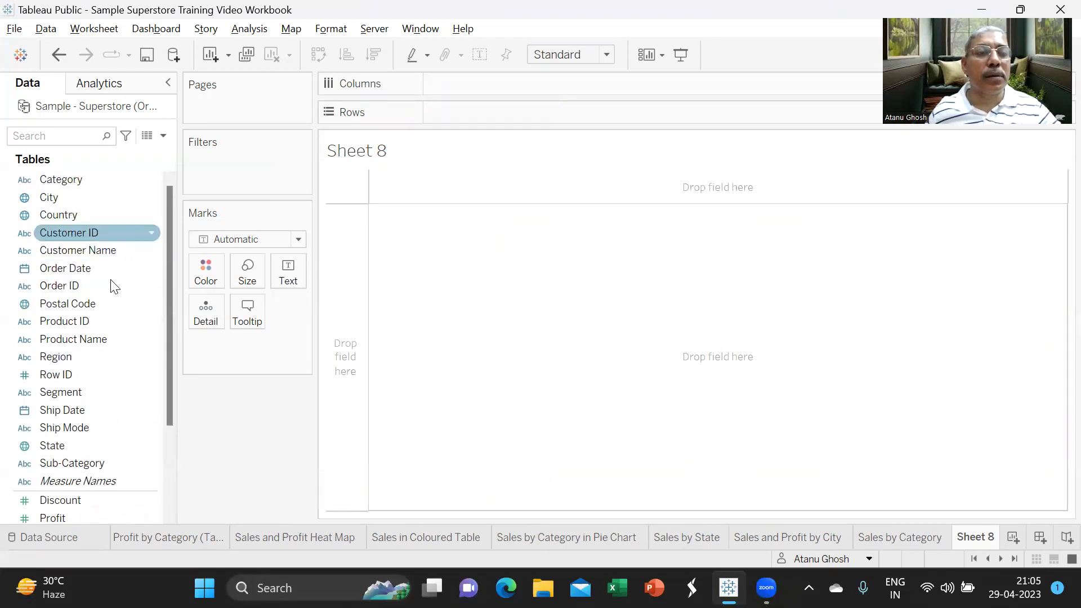
scroll(121, 326, "down", 3)
left_click_drag(116, 357, 523, 84)
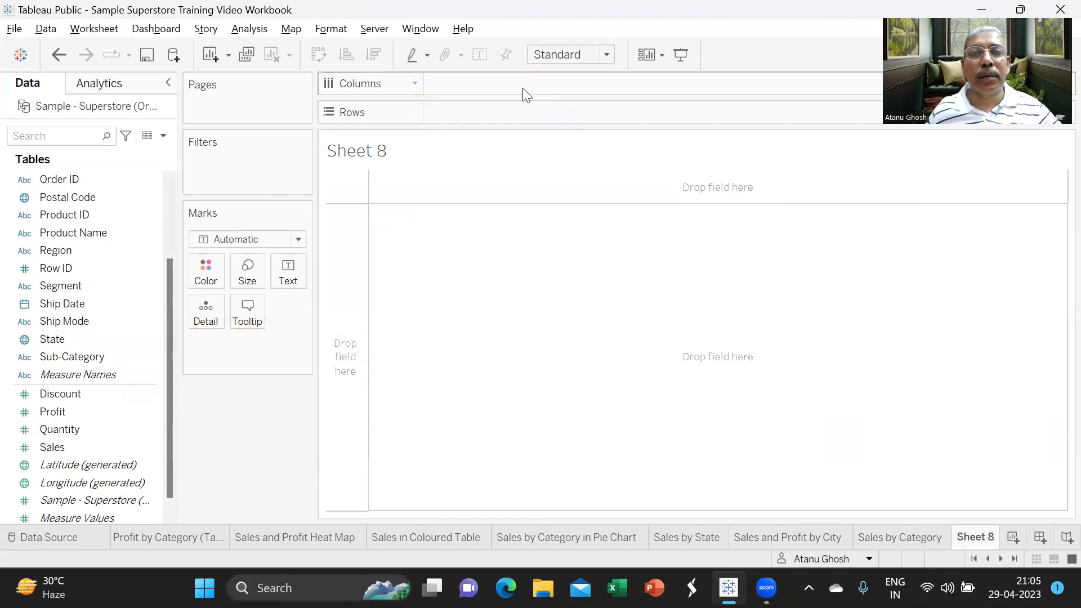
left_click_drag(78, 357, 490, 85)
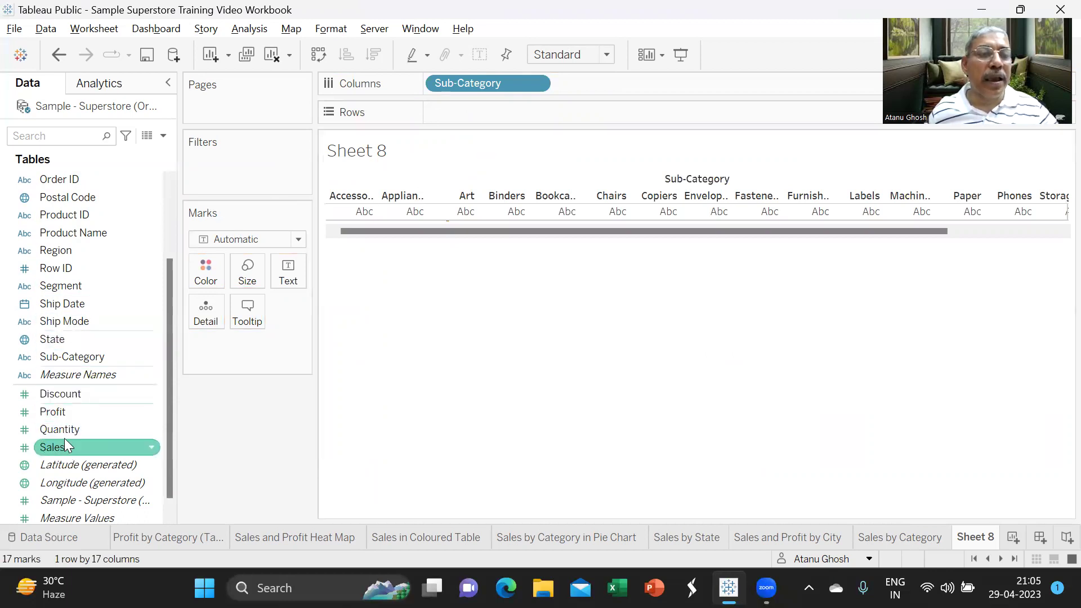
left_click_drag(70, 447, 464, 115)
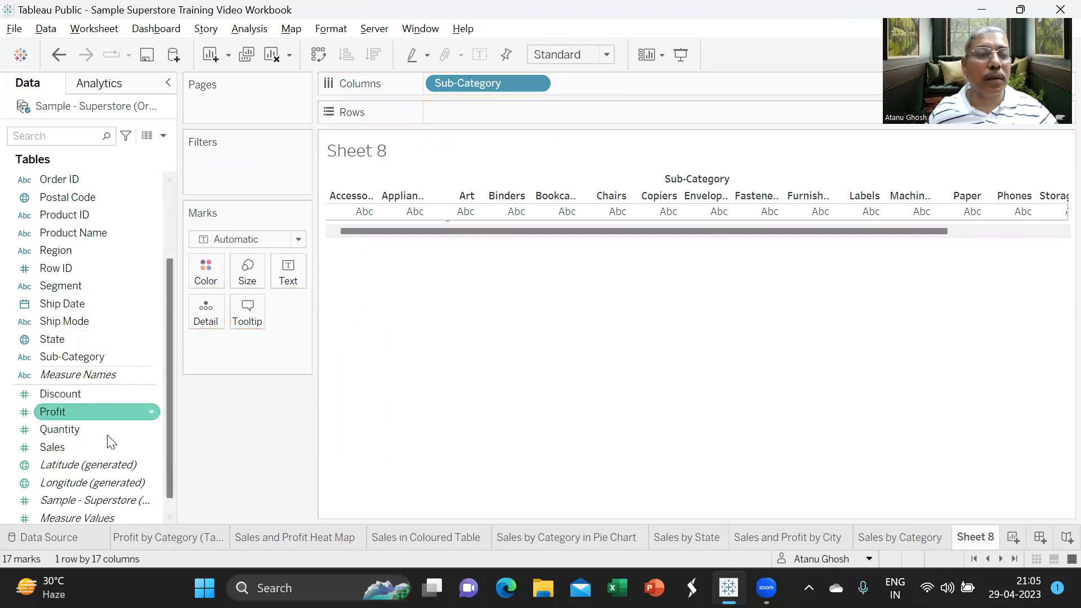
left_click_drag(79, 449, 472, 114)
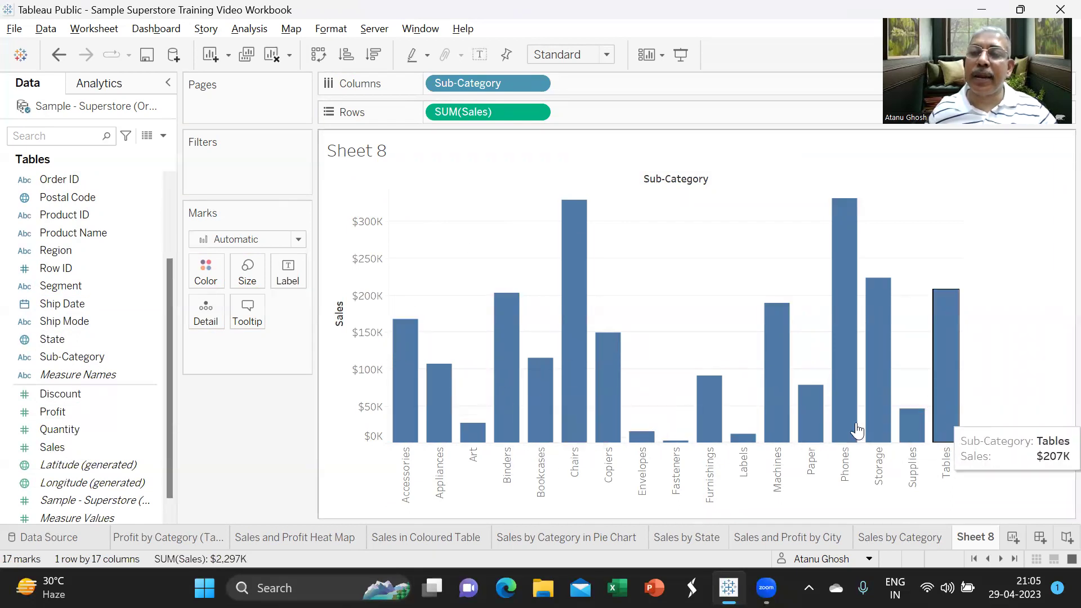
Step: Swap the rows and columns for horizontal bars and sort the sub-categories by Sales in descending order
left_click(316, 55)
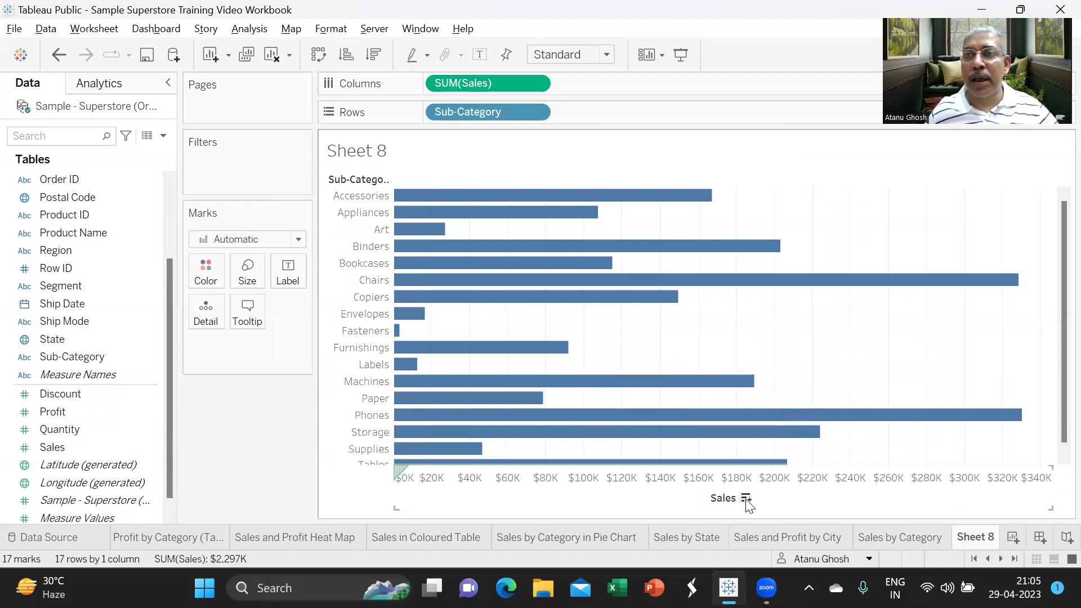
left_click(746, 499)
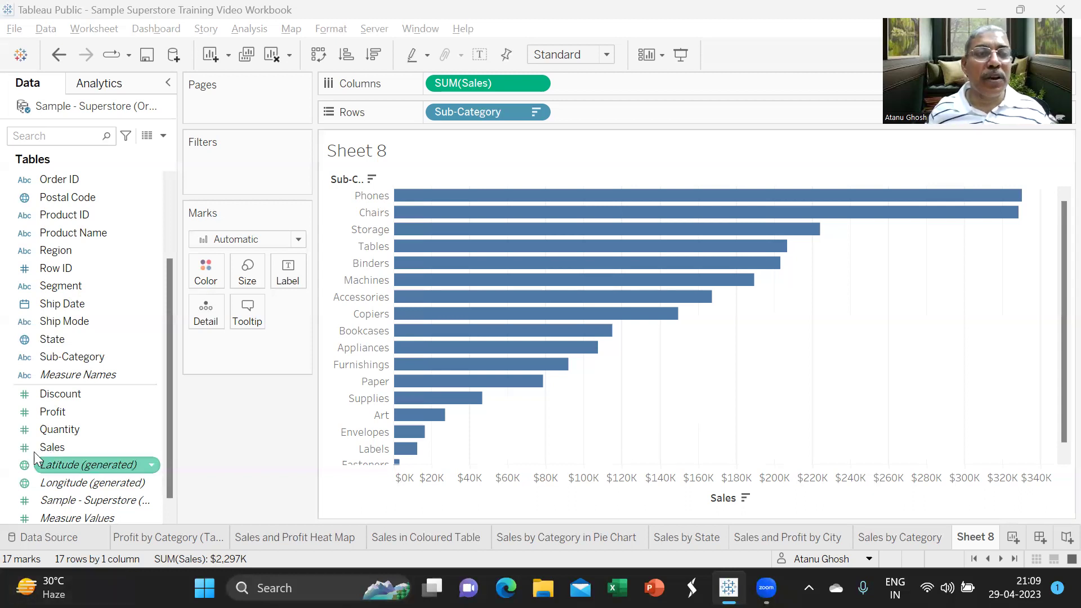
Step: Color the sub-category bars by Profit and hide the SUM(Profit) color legend card
left_click_drag(42, 411, 198, 273)
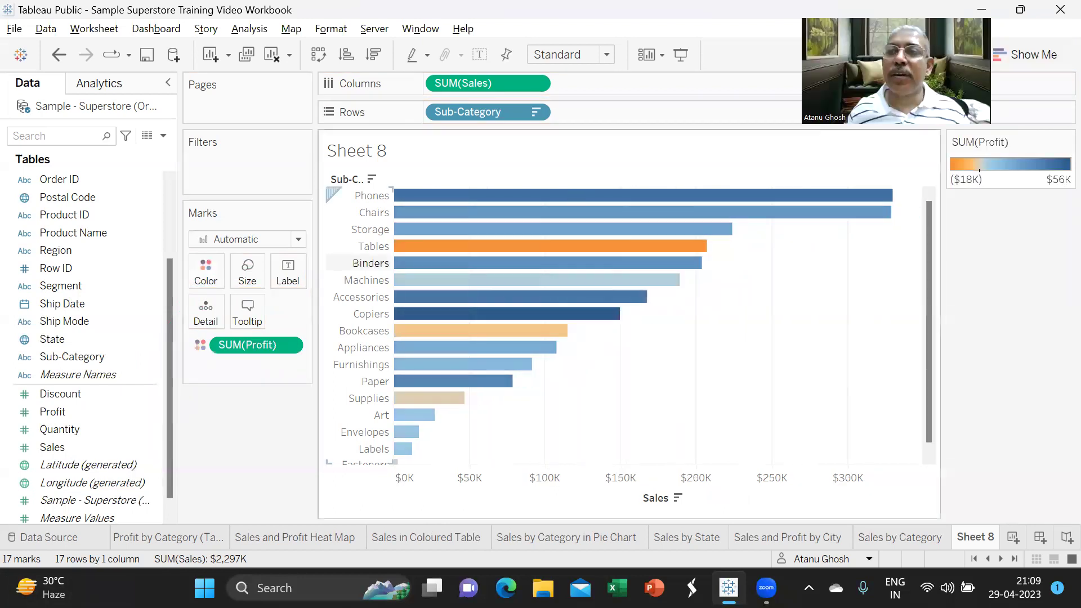
left_click(1058, 145)
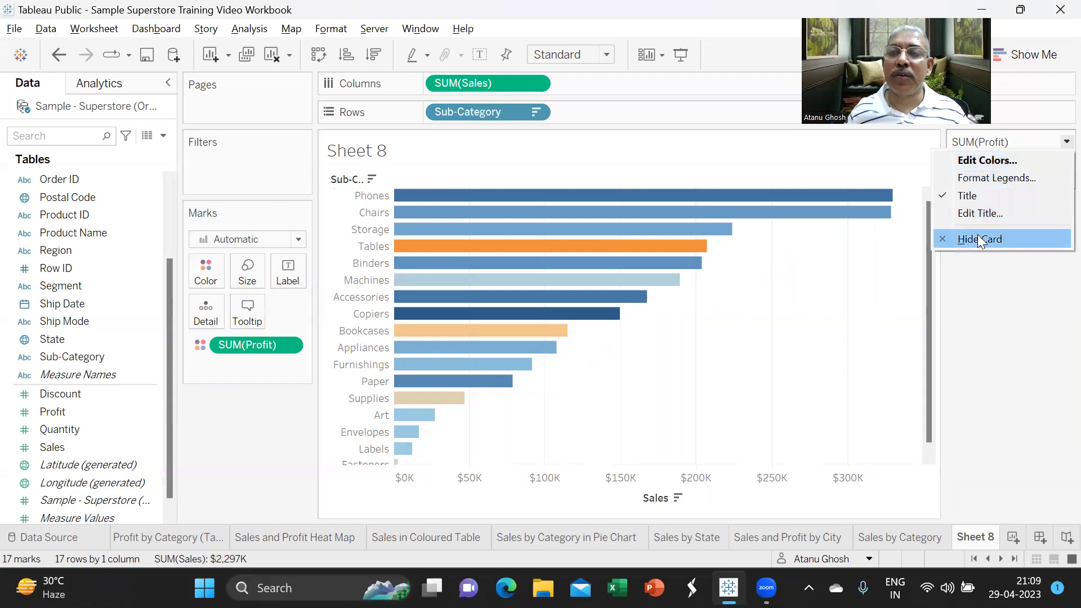
left_click(977, 236)
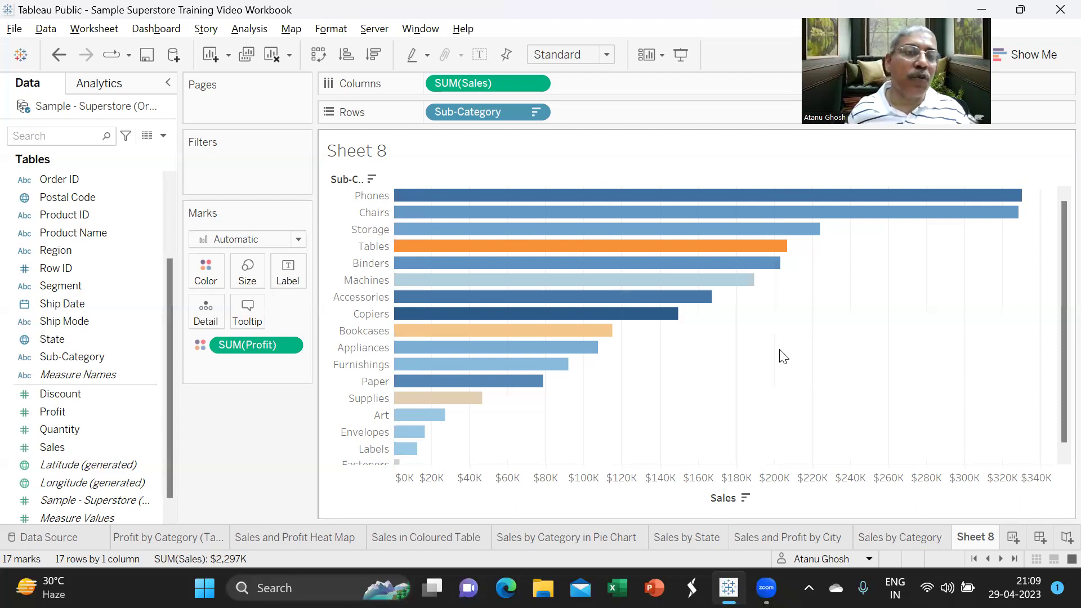
Step: Set the Profit color palette of the sub-category bars to Red-Green Diverging
left_click(198, 276)
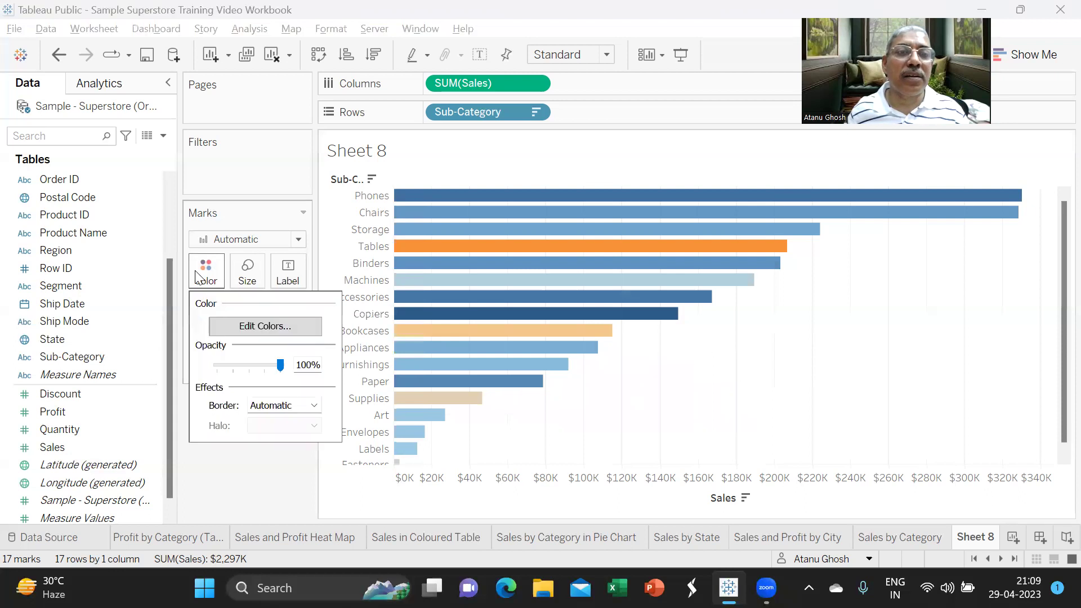
left_click(292, 322)
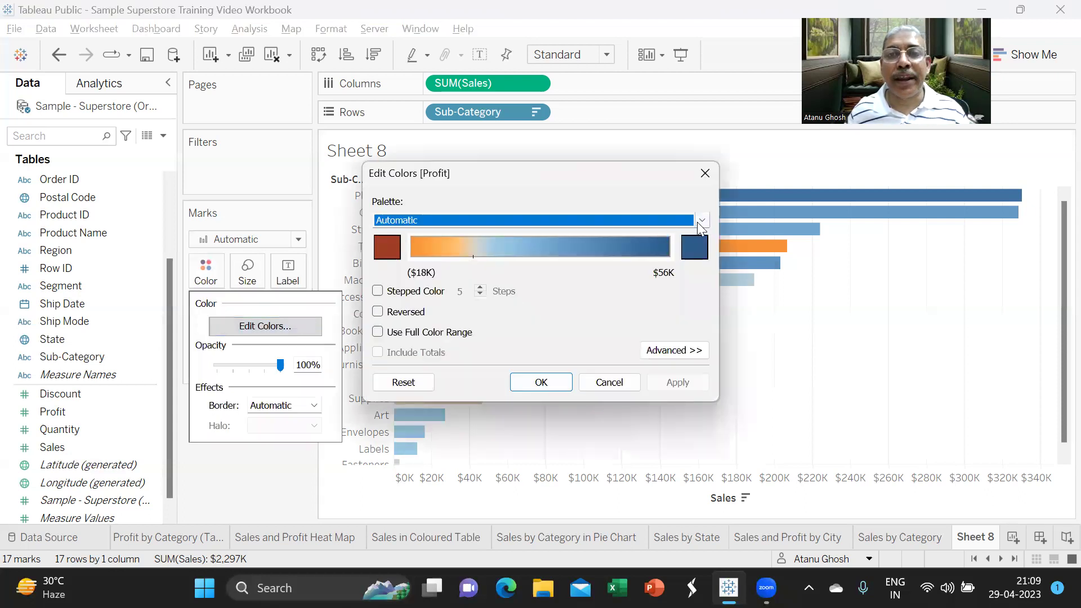
left_click(701, 221)
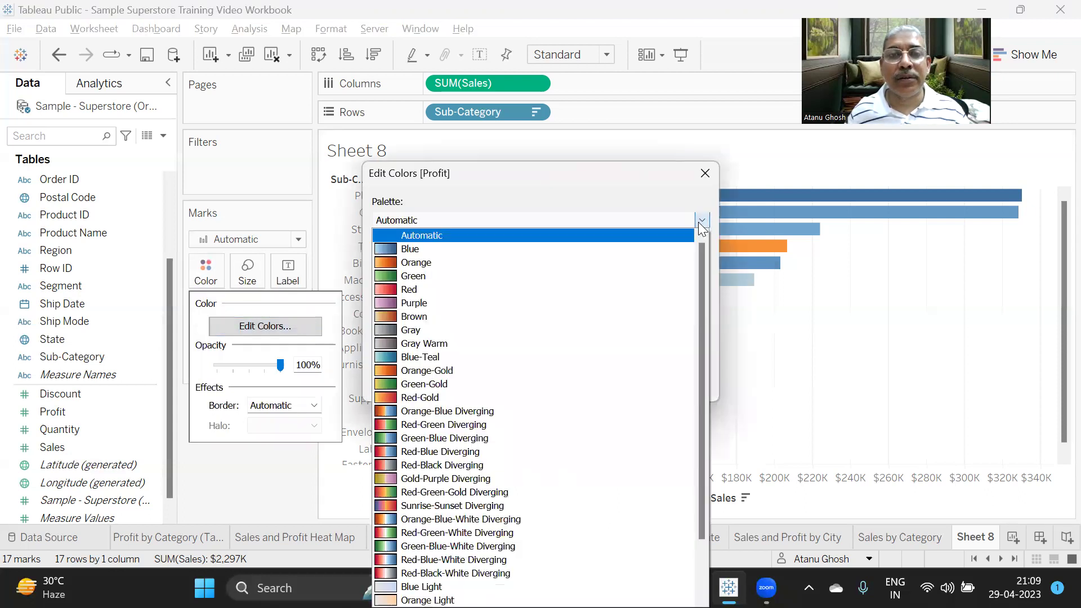
left_click(500, 427)
left_click(664, 382)
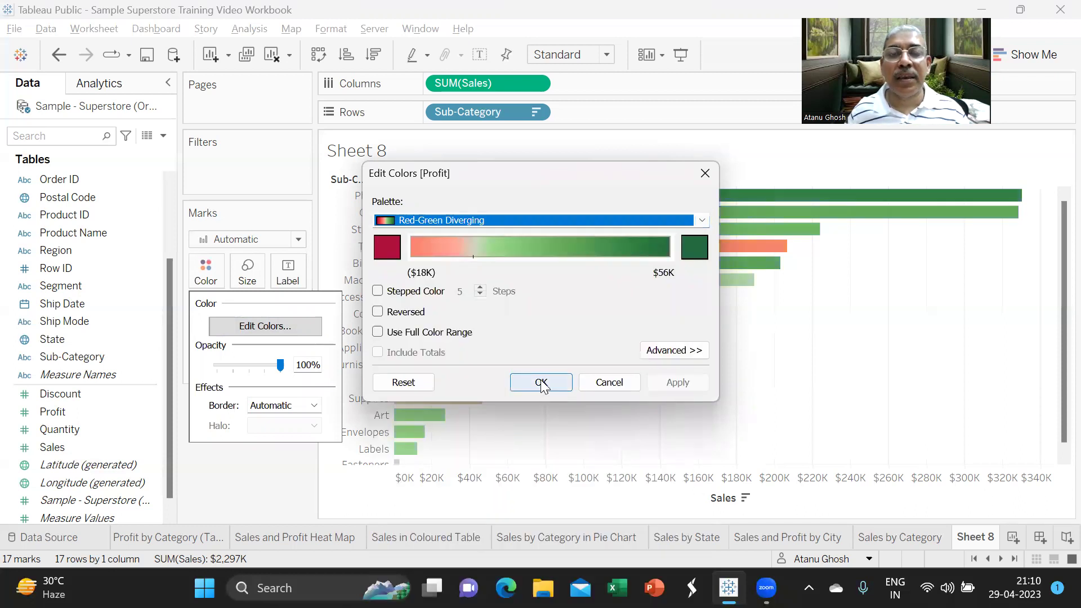
left_click(542, 383)
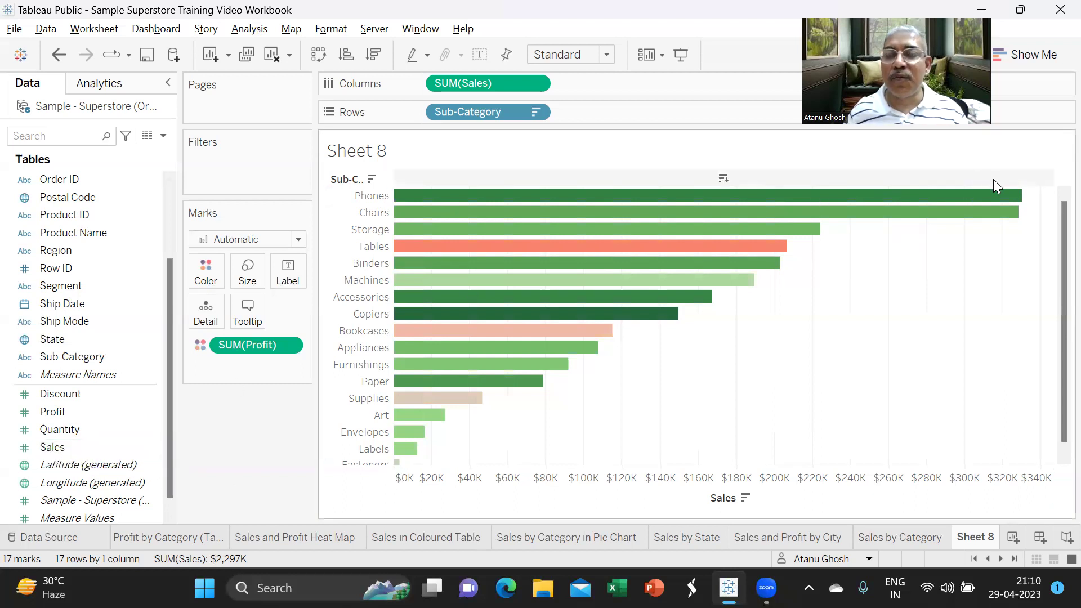
Step: Label the sub-category bars with their Sales values
mouse_move(1025, 197)
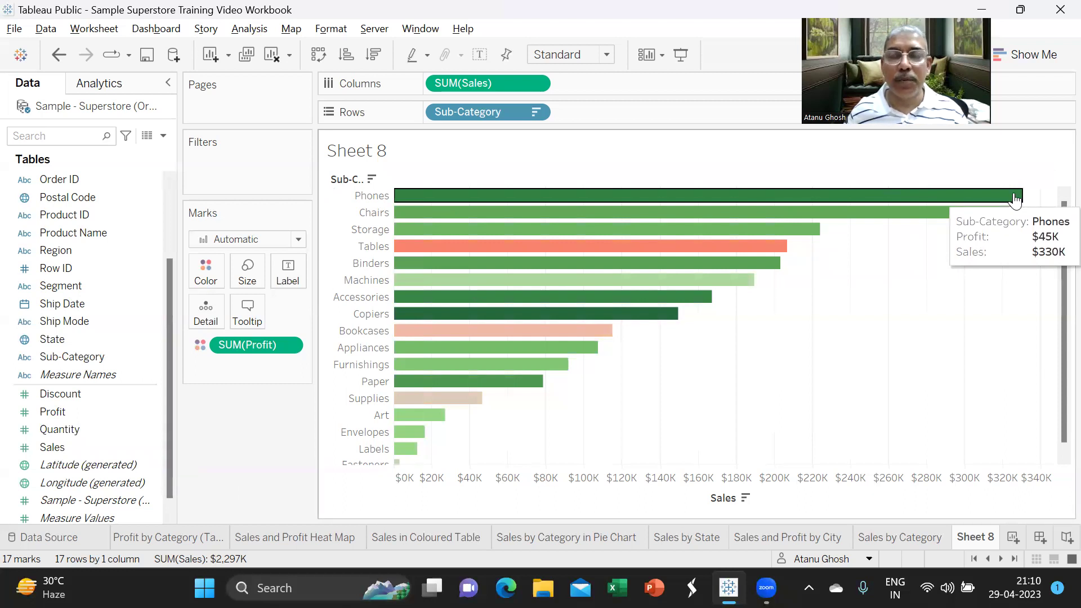
left_click(58, 395)
left_click_drag(52, 446, 286, 263)
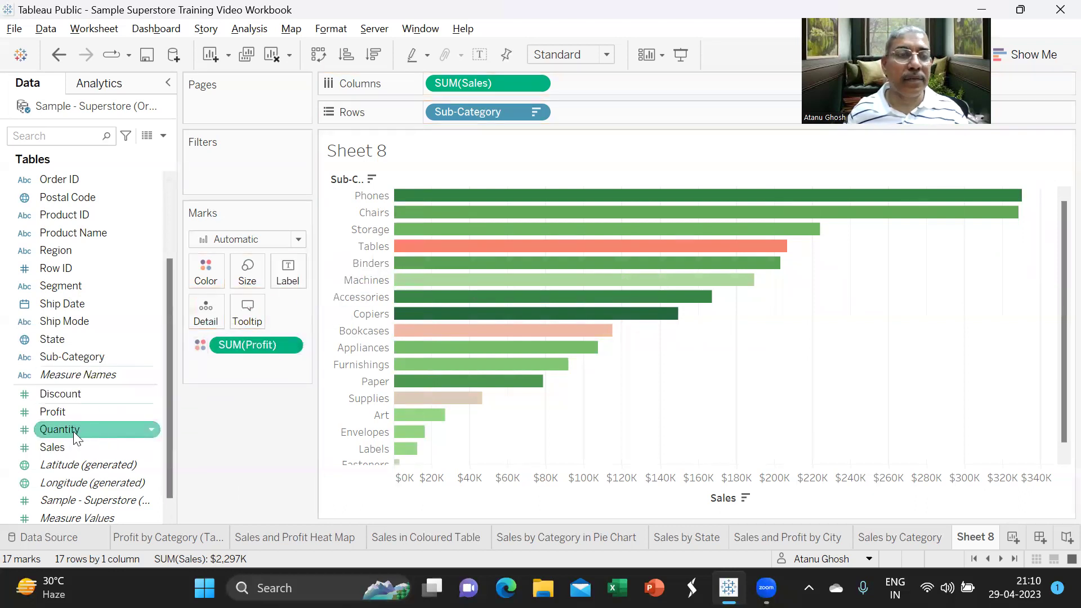
left_click_drag(70, 449, 297, 273)
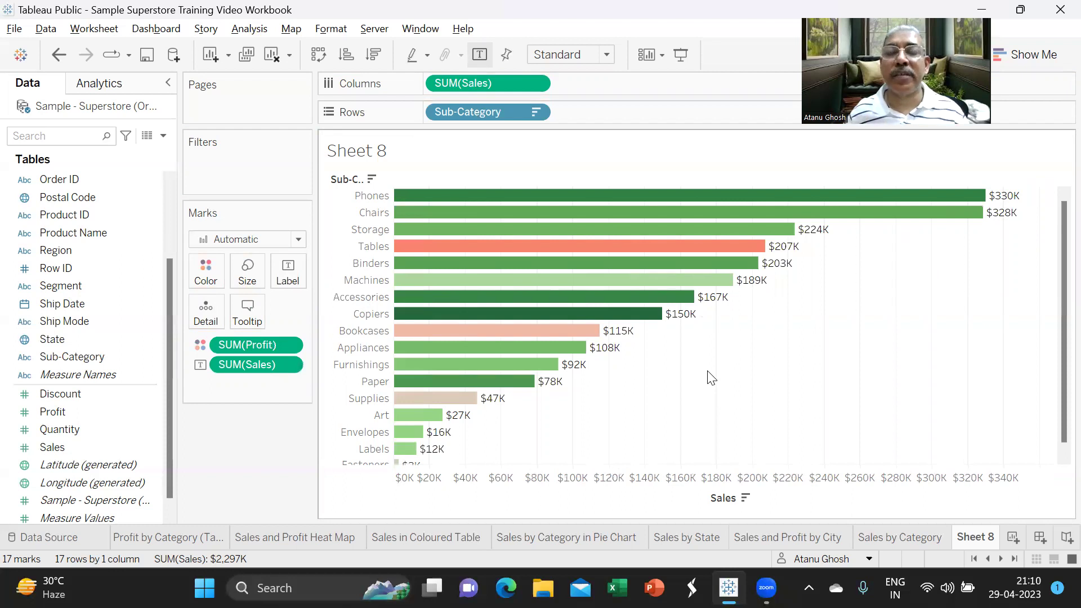
Step: Replace the chart title with "Sales and Profit by Subcategory"
double_click(394, 154)
key("Delete")
key("Delete")
key("Delete")
key("Delete")
key("Delete")
key("Delete")
key("Delete")
key("Delete")
key("Delete")
key("Delete")
key("Delete")
key("Delete")
type("Sales and")
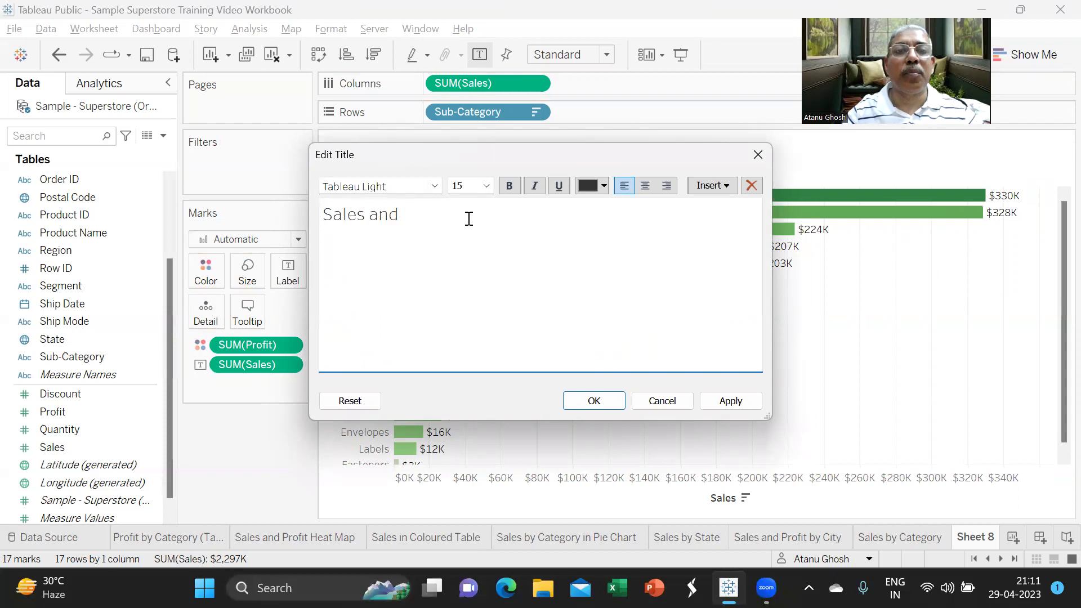
type(" Profit ")
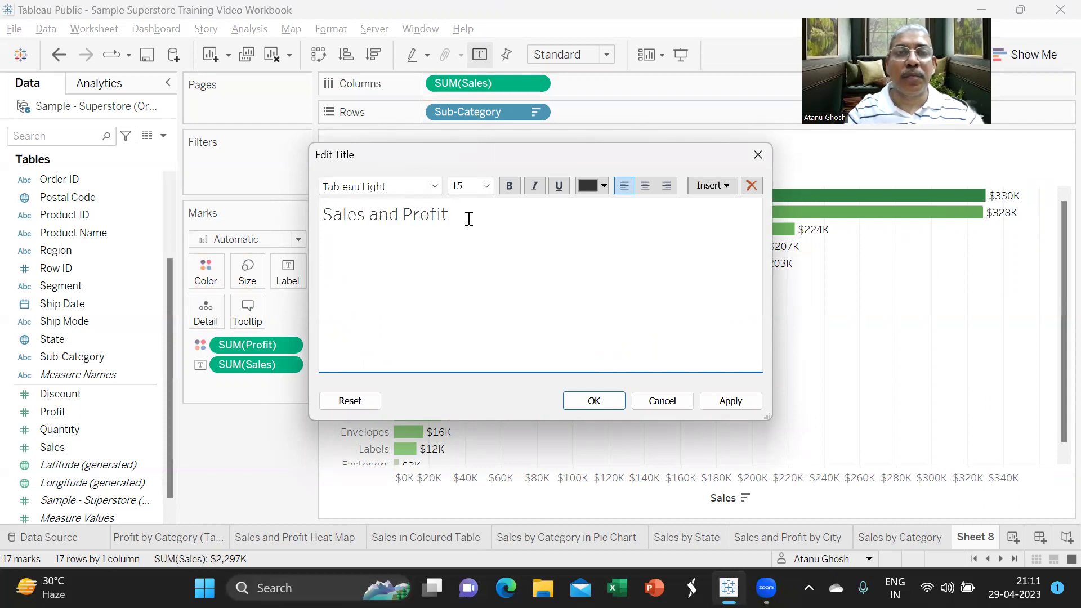
type("by Subcategory")
left_click(734, 407)
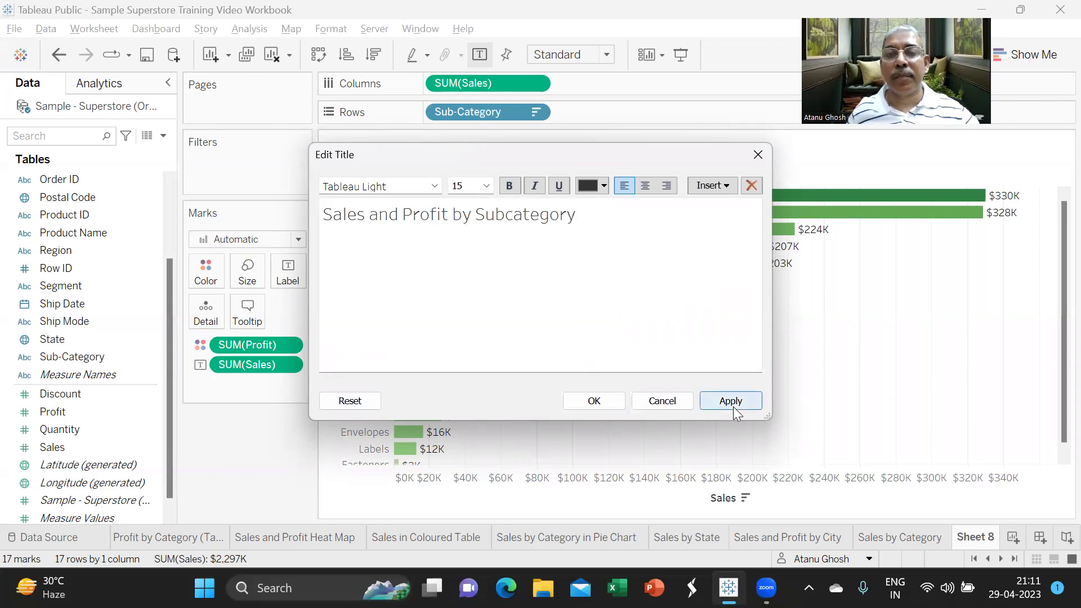
left_click(595, 401)
Step: Rename the Sheet 8 worksheet as "Sales and Profit by Subcategory"
double_click(980, 541)
type("Sales and Profit by Subcategory")
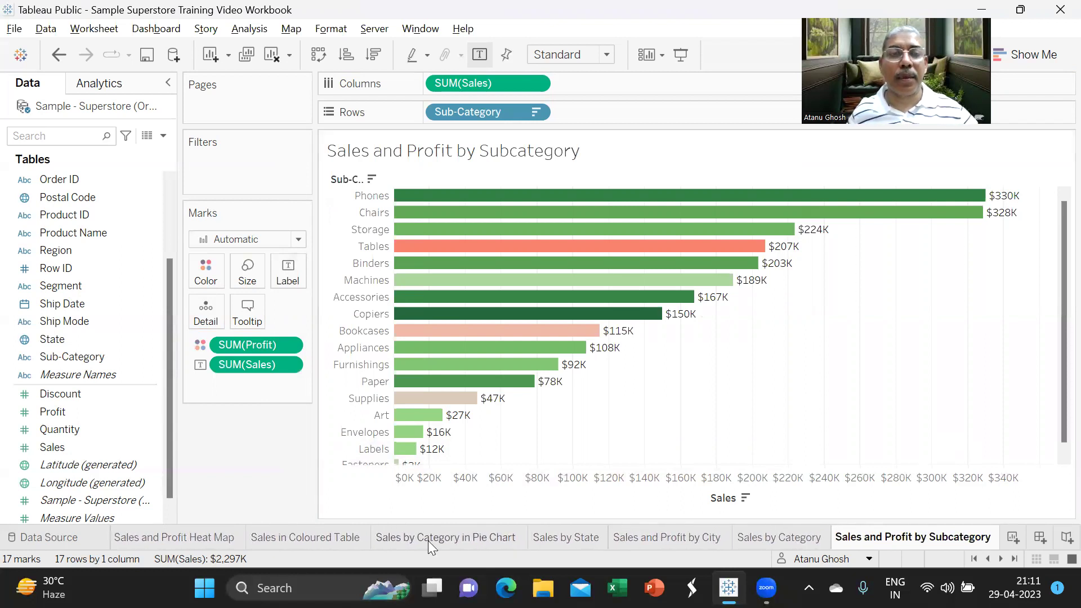
left_click(351, 500)
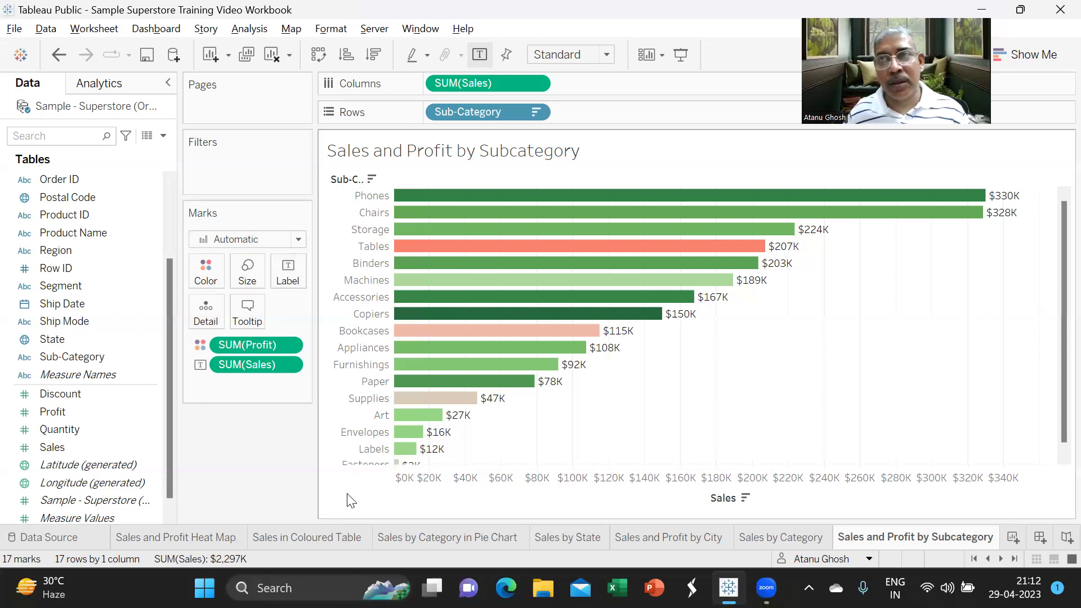
left_click(1048, 52)
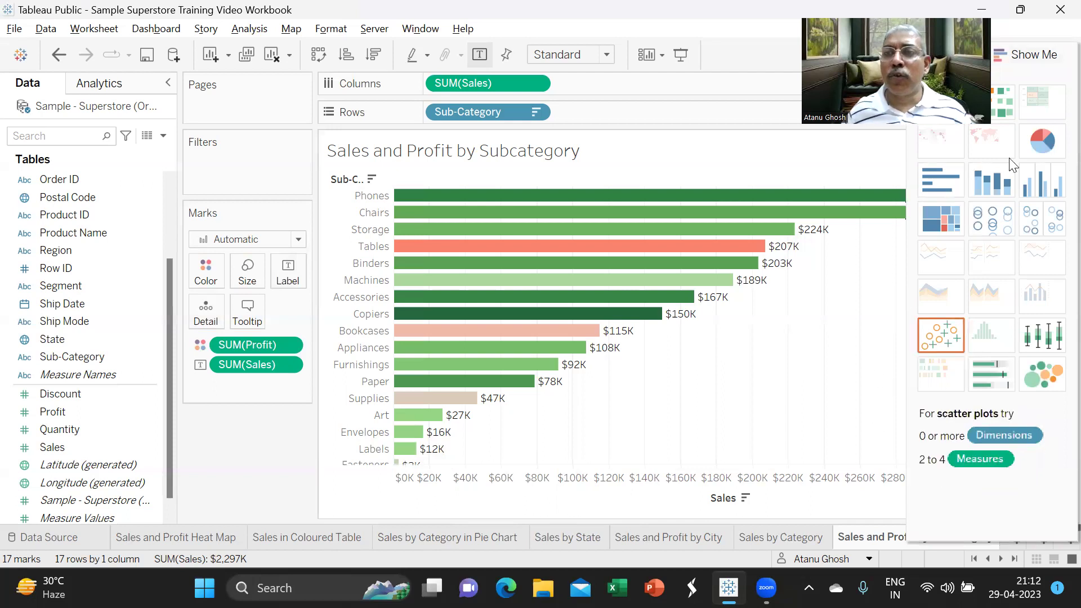
left_click(1030, 54)
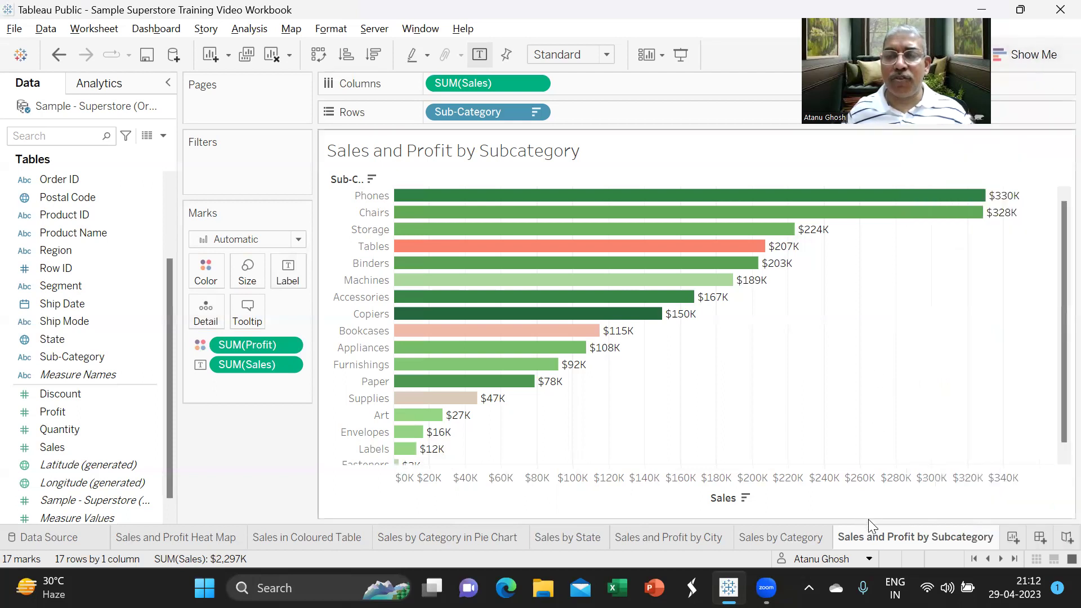
Step: Duplicate the Sales and Profit by Subcategory worksheet and rename the copy as "Sales by Subcategory and Segment"
mouse_move(872, 539)
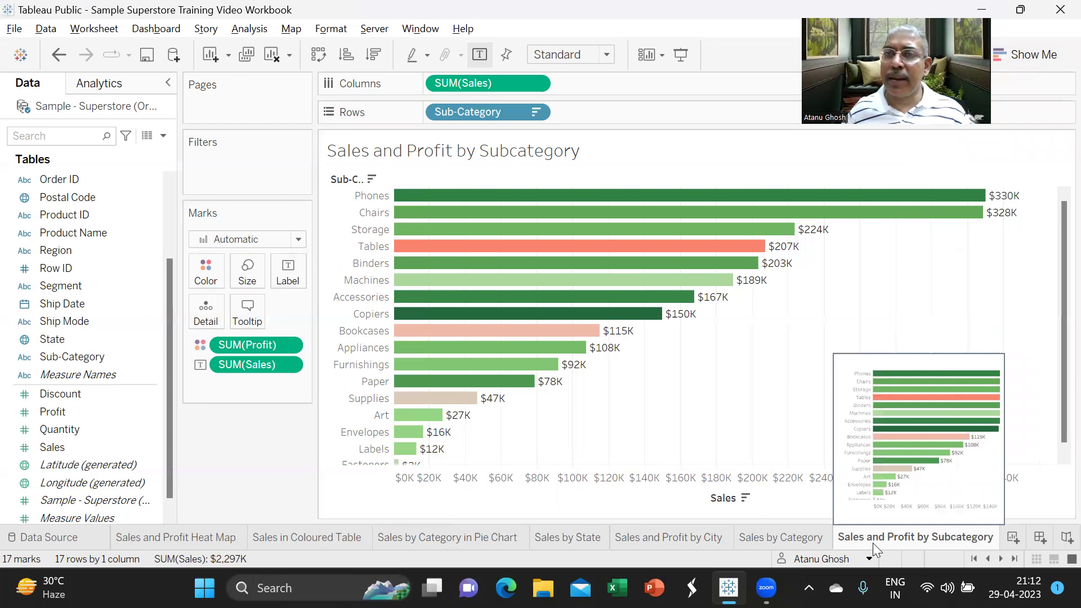
right_click(874, 543)
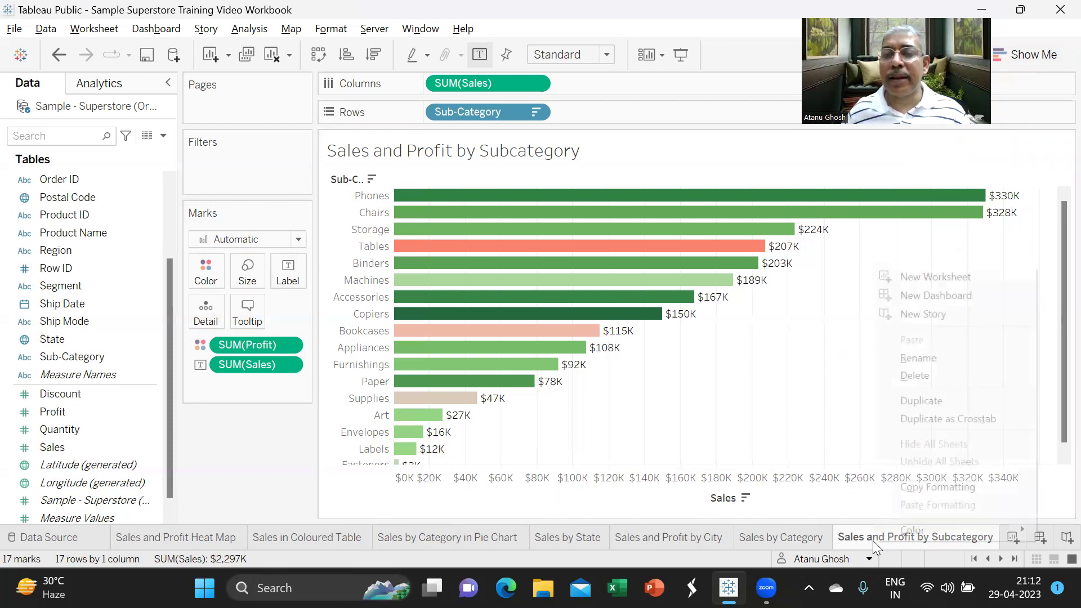
left_click(926, 405)
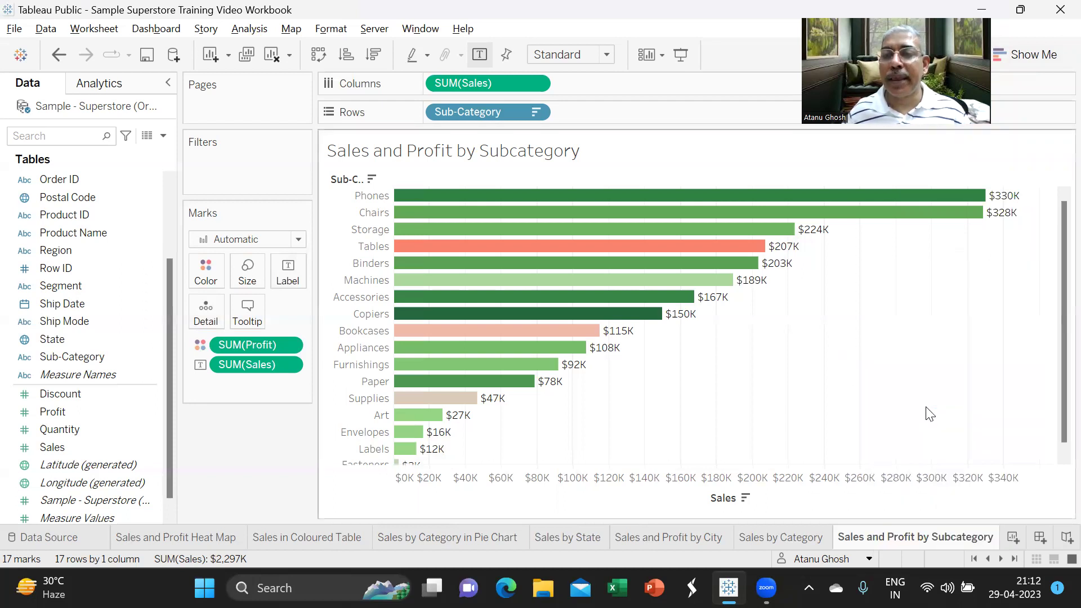
double_click(914, 538)
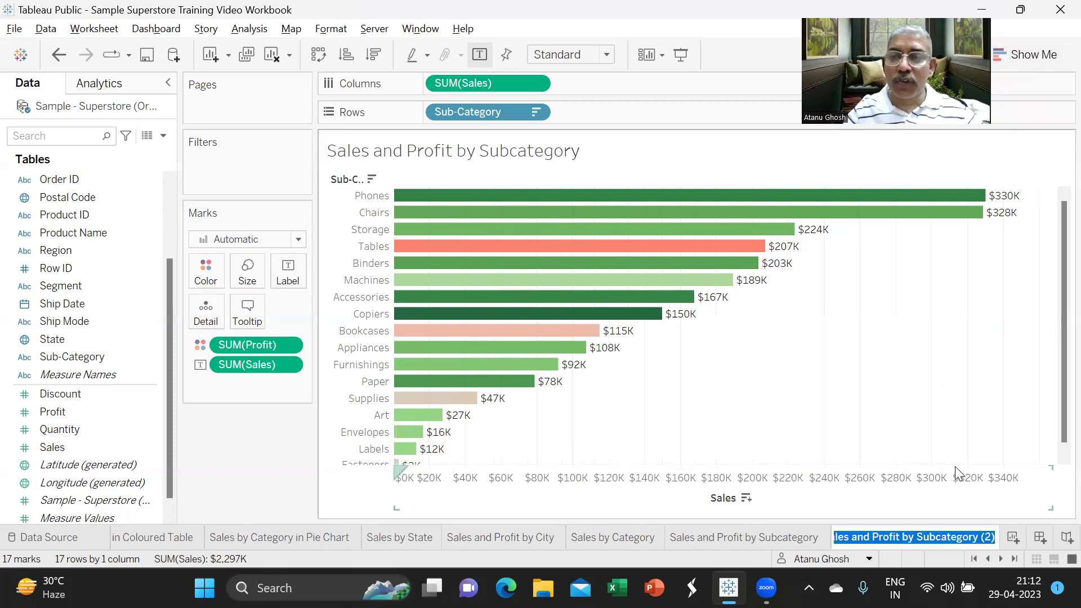
type("Sales by")
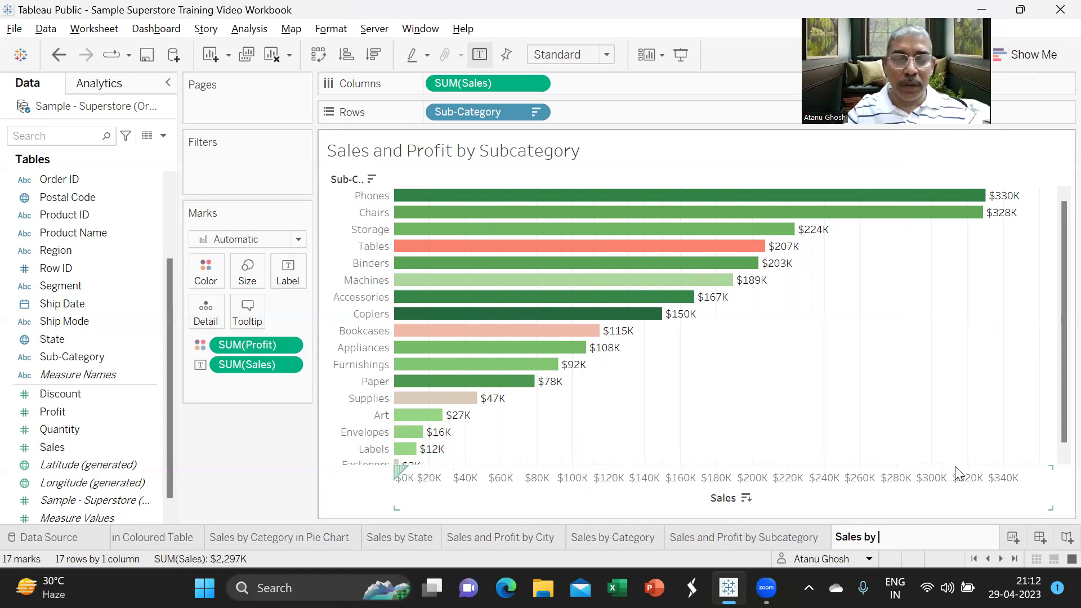
type(" Subcategory and Segment")
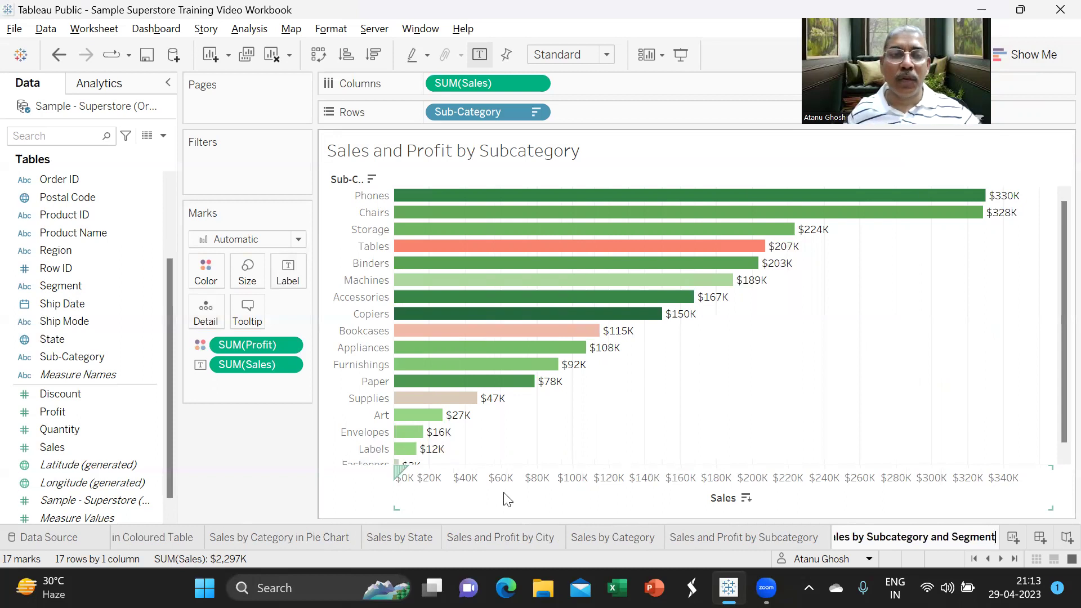
left_click(275, 484)
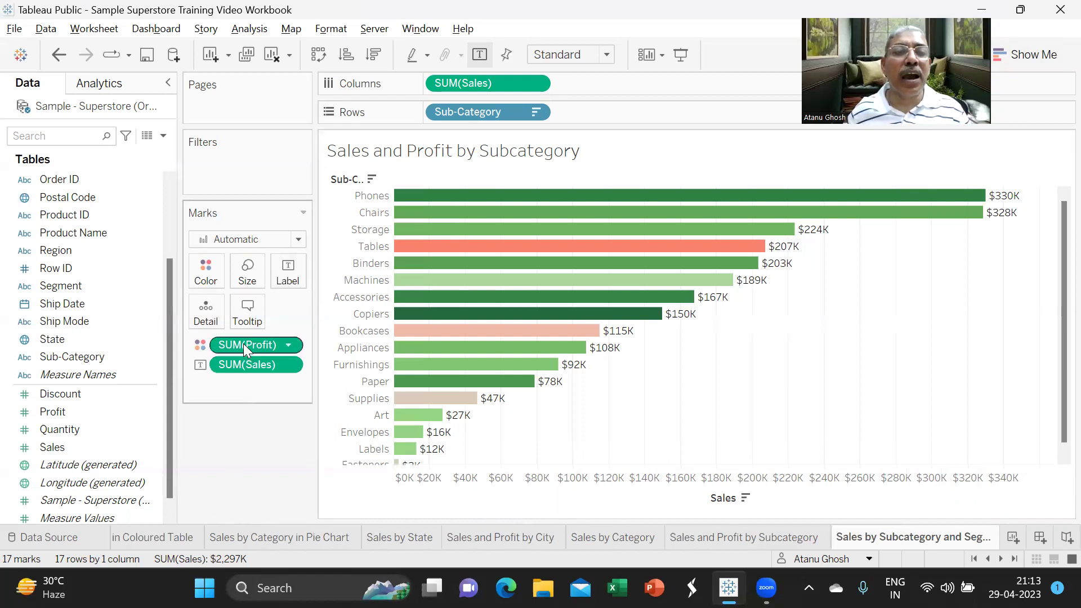
Step: Remove Profit from the bar colors and color the sub-category bars by Segment instead
left_click_drag(244, 344, 243, 473)
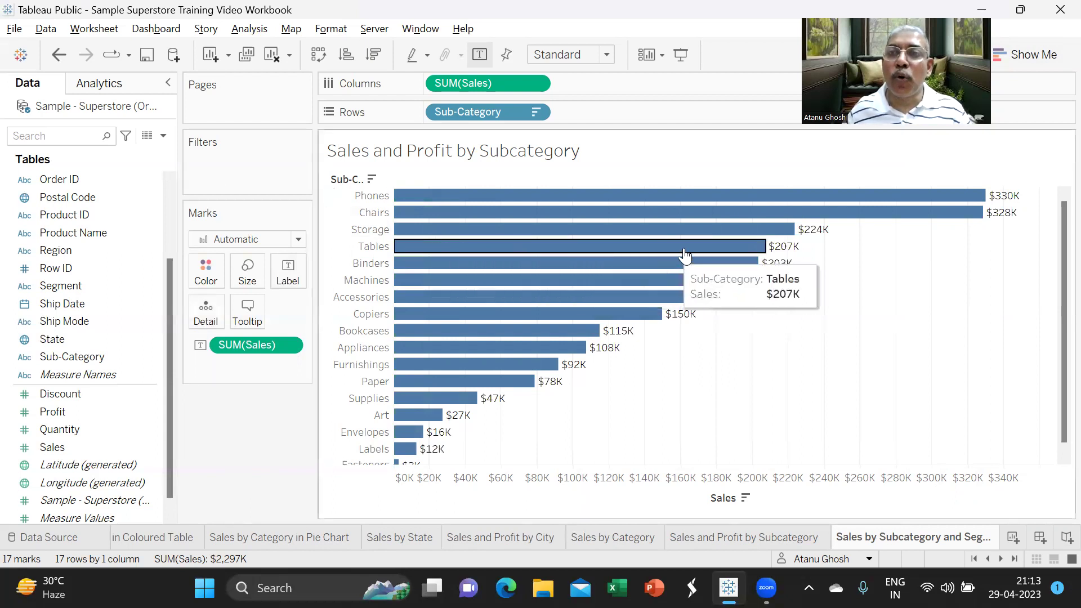
mouse_move(737, 231)
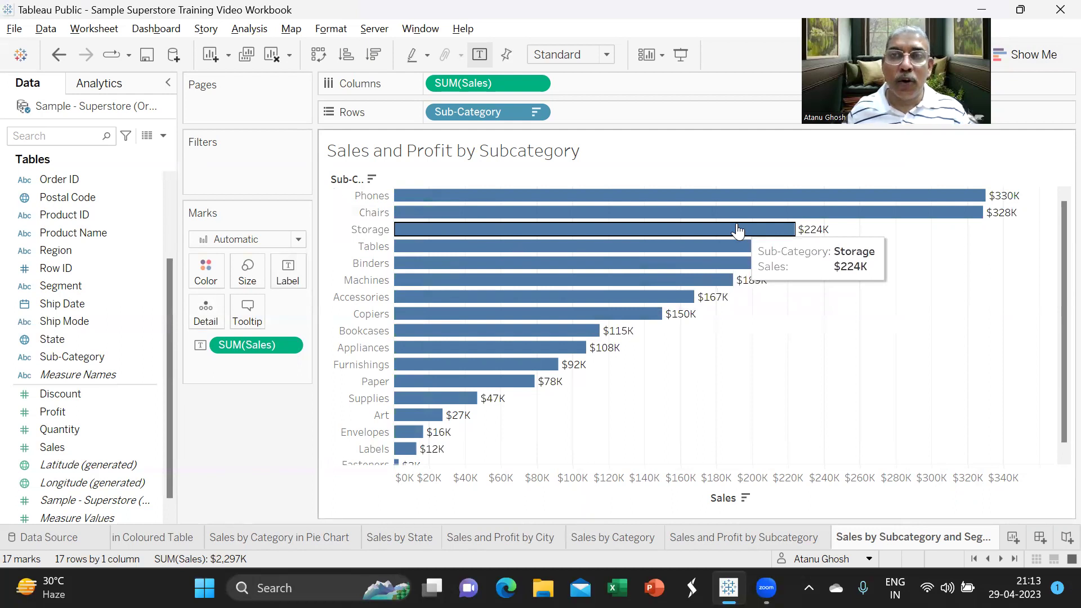
left_click(79, 414)
left_click(85, 430)
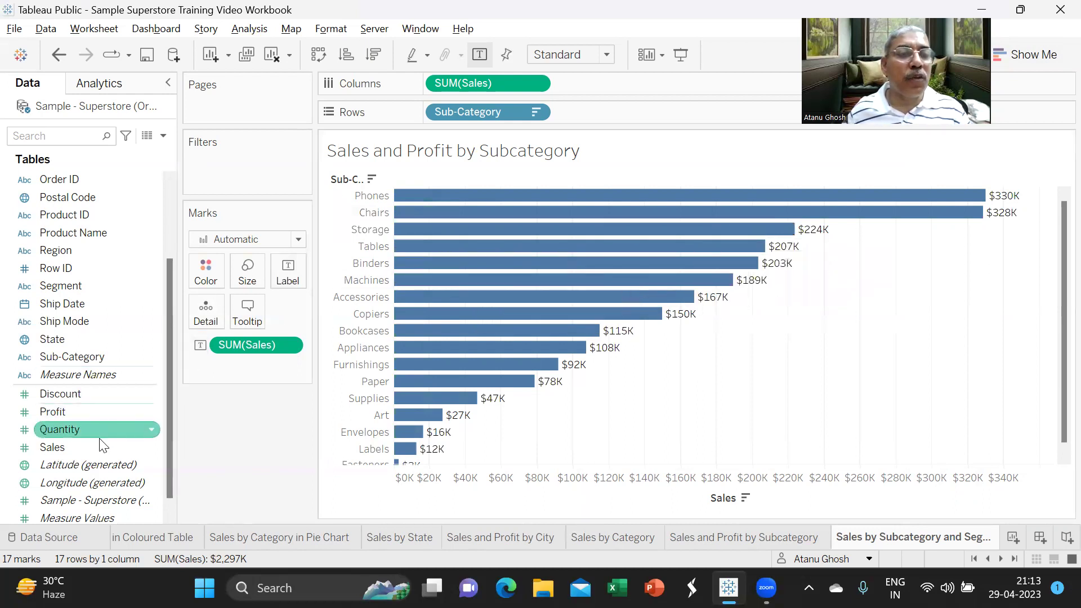
left_click(112, 338)
scroll(114, 333, "up", 3)
left_click(125, 322)
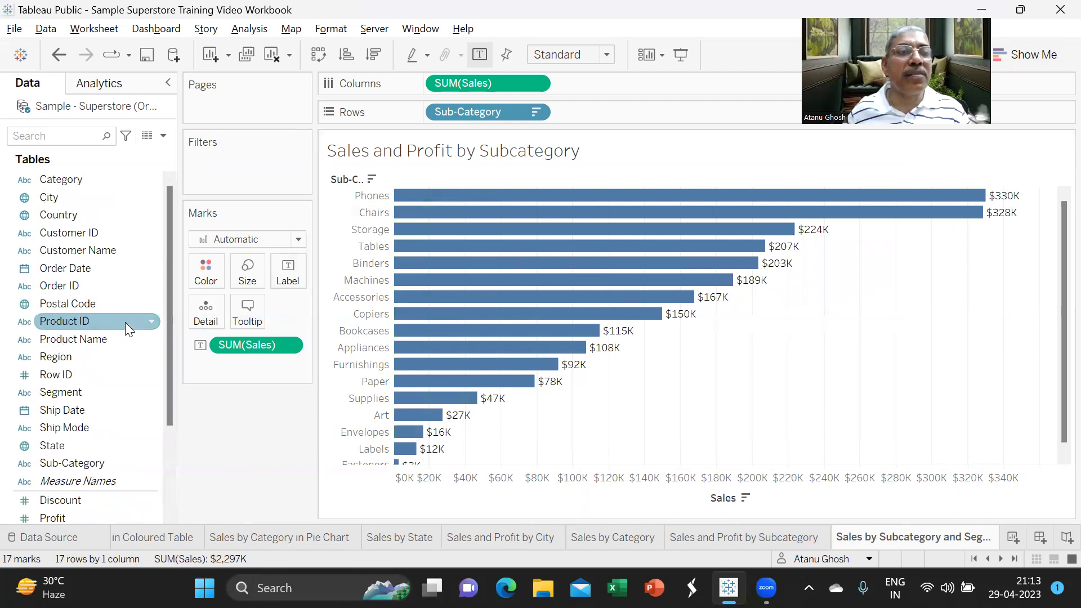
left_click_drag(96, 391, 212, 269)
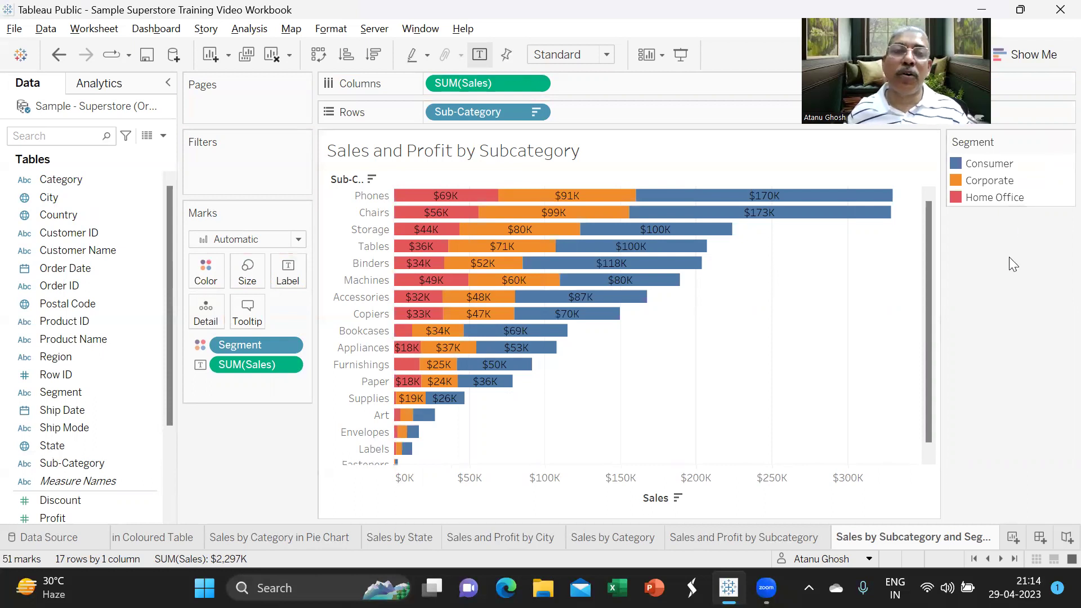
mouse_move(465, 198)
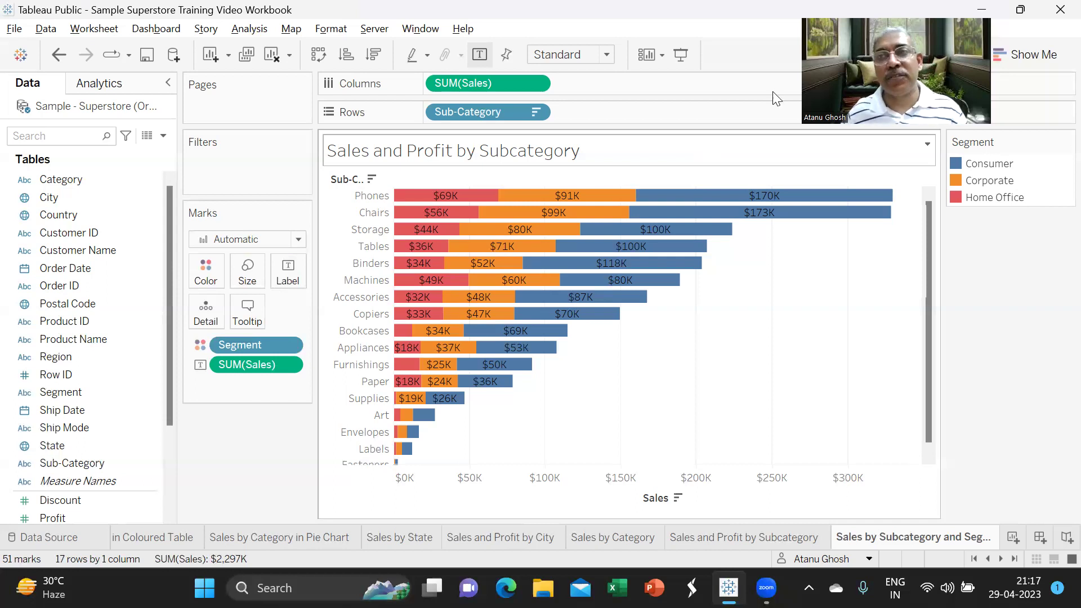
left_click(1028, 52)
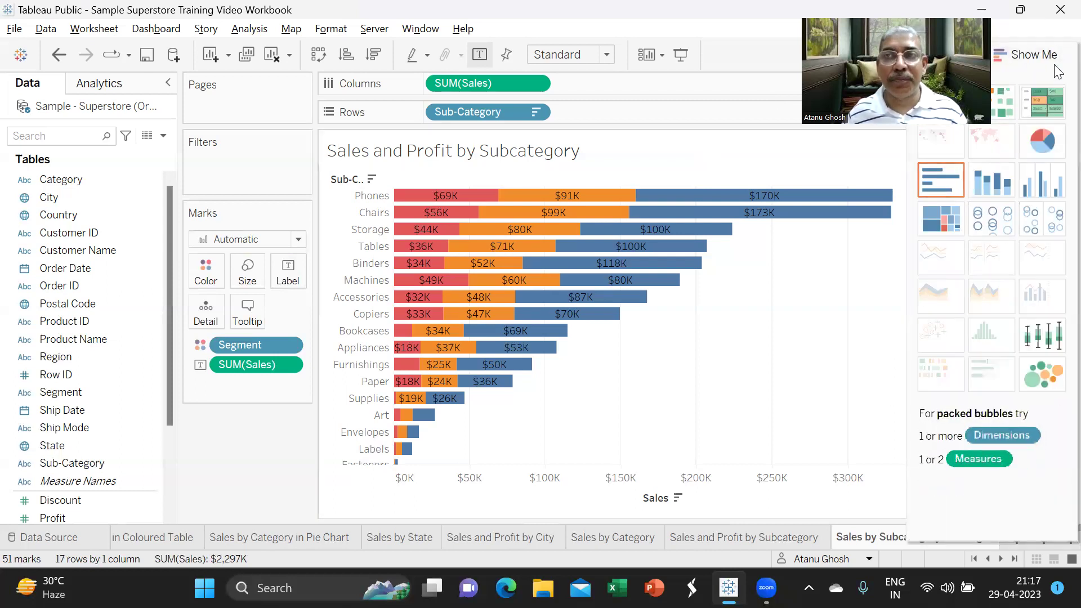
left_click(1046, 61)
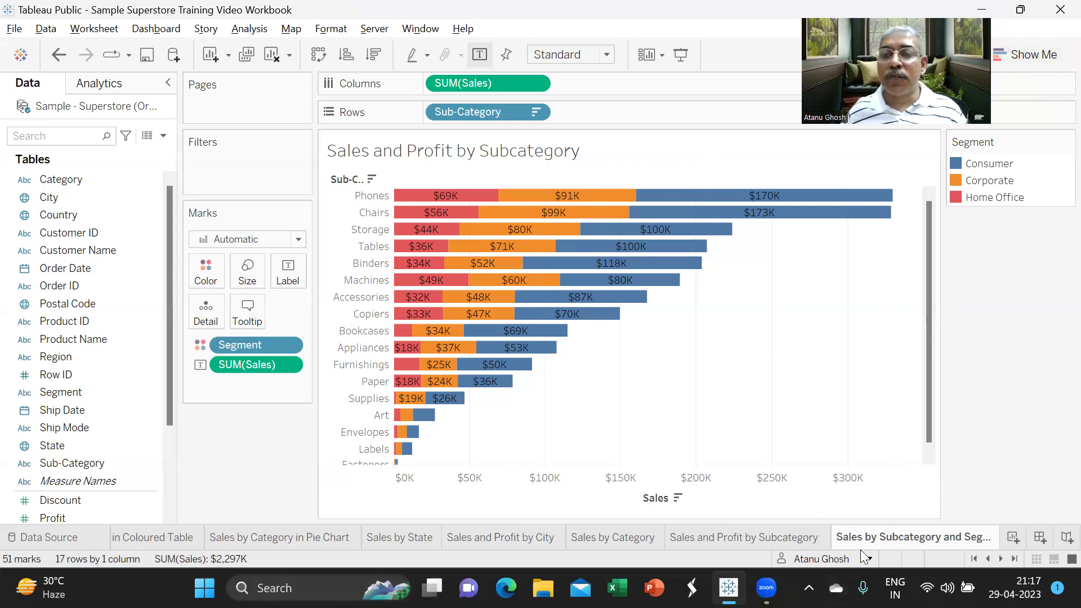
Step: Duplicate the Sales by Subcategory and Segment worksheet
mouse_move(869, 536)
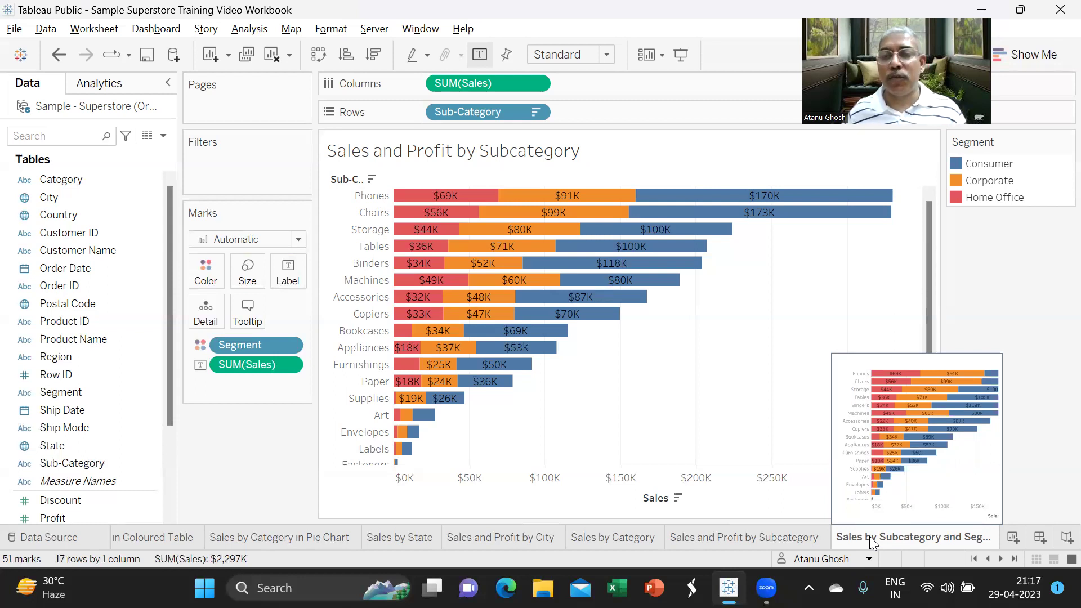
right_click(870, 536)
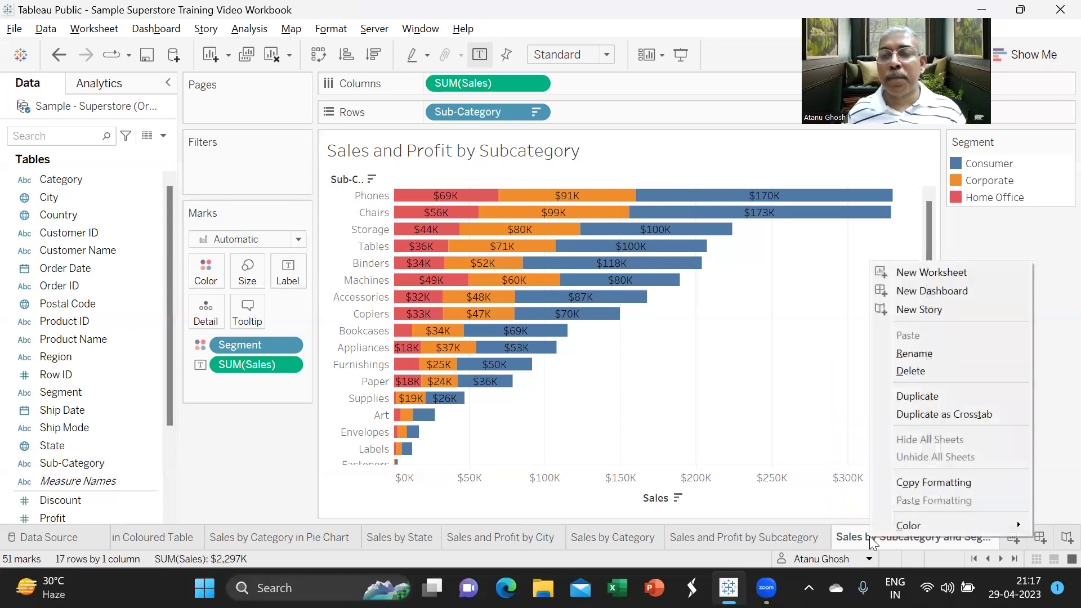
left_click(924, 396)
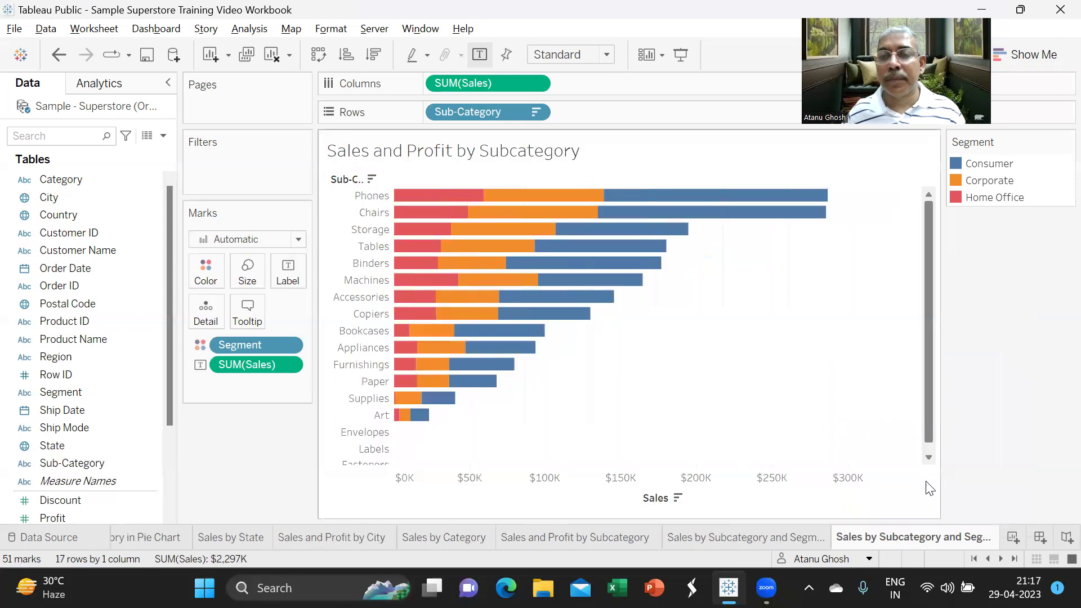
Step: Rename the duplicated worksheet as "Sales by Subcategory and Segment 100 pc Stacked"
double_click(911, 538)
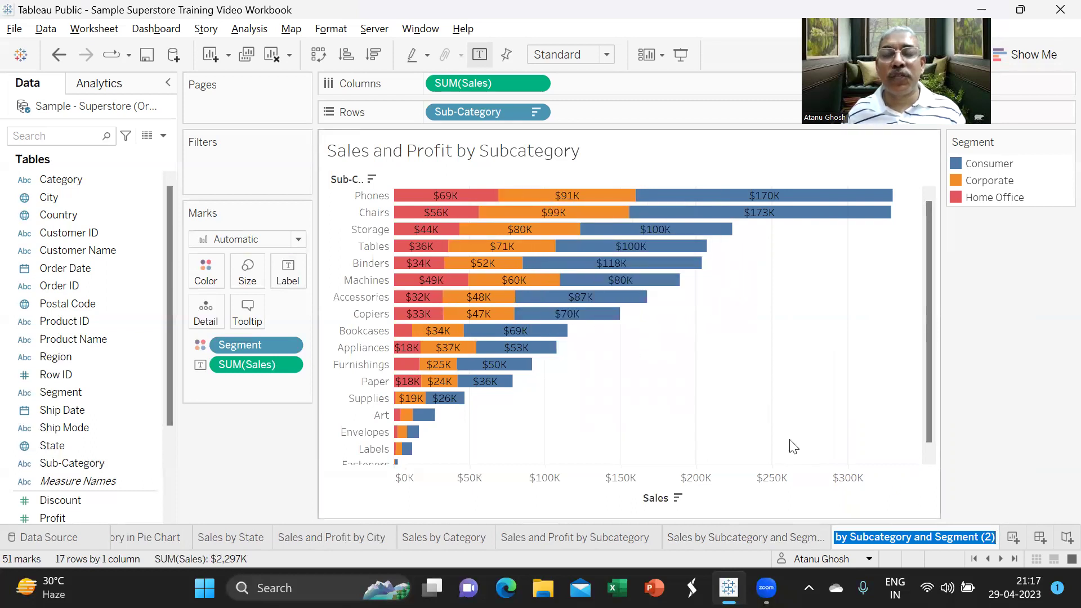
left_click(980, 537)
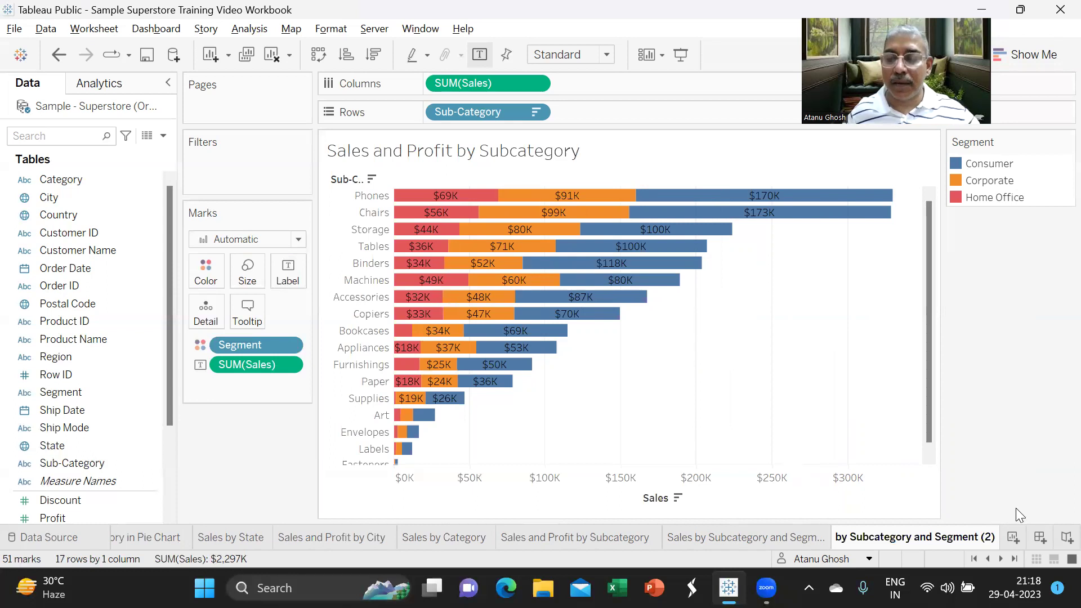
key("Delete")
key("Delete")
key("Delete")
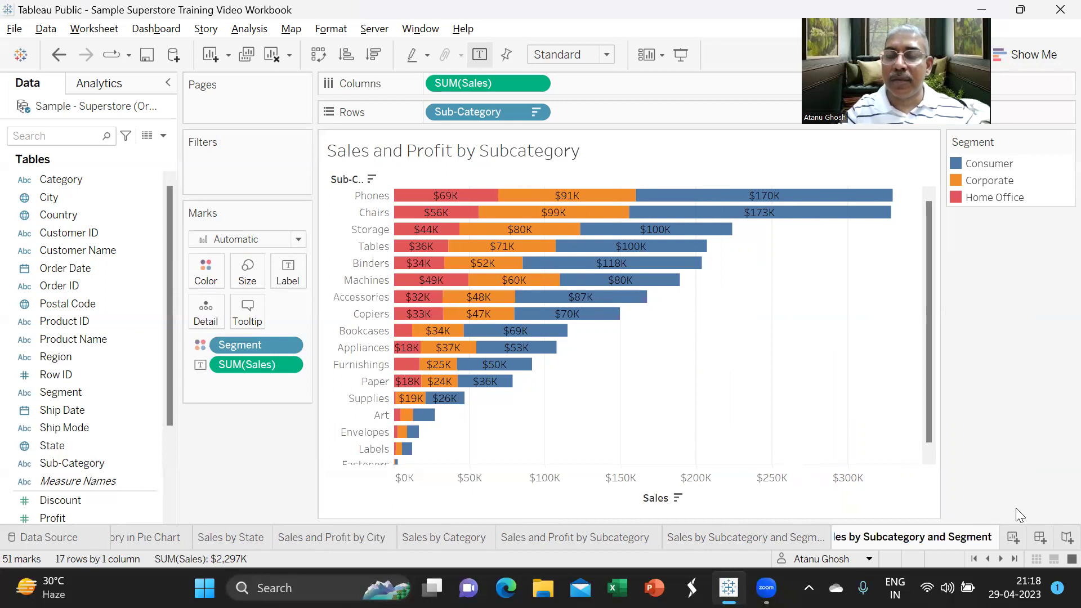
type("1--")
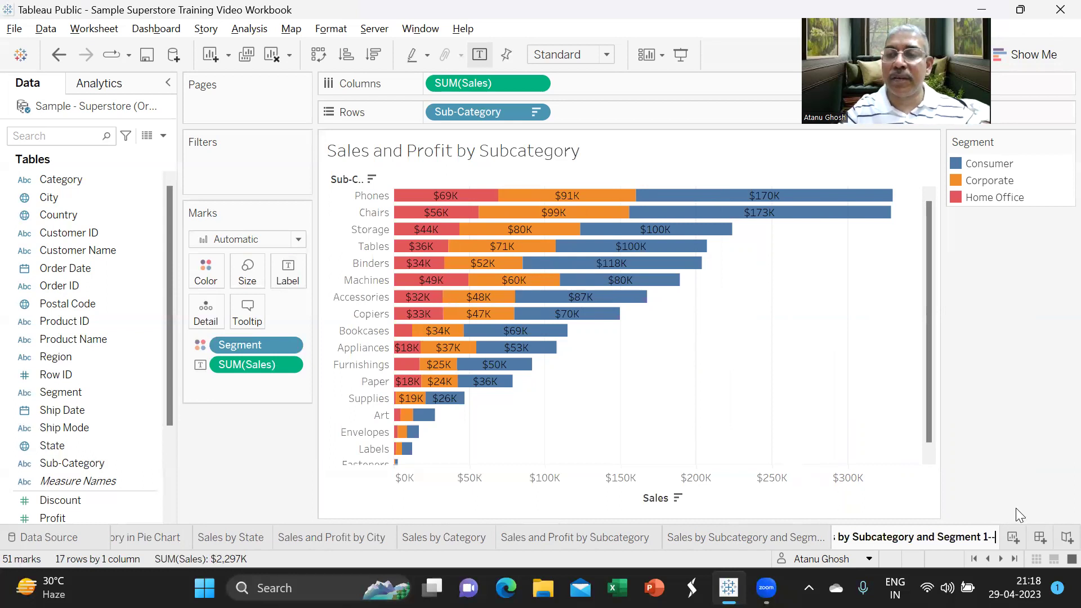
key("BackSpace")
key("BackSpace")
type("00")
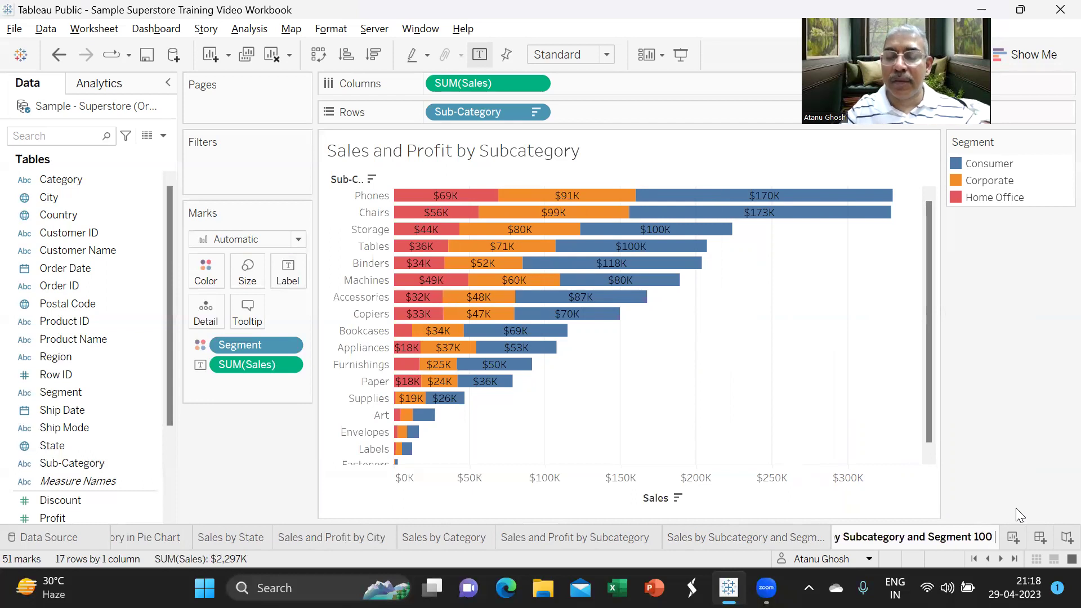
type(" pc Sta")
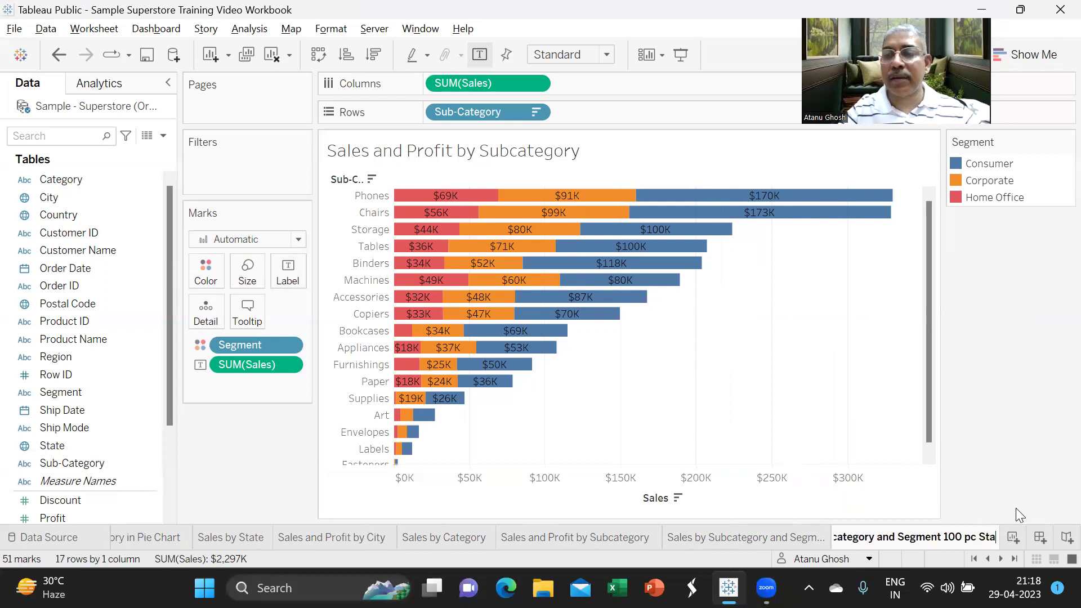
type("cked")
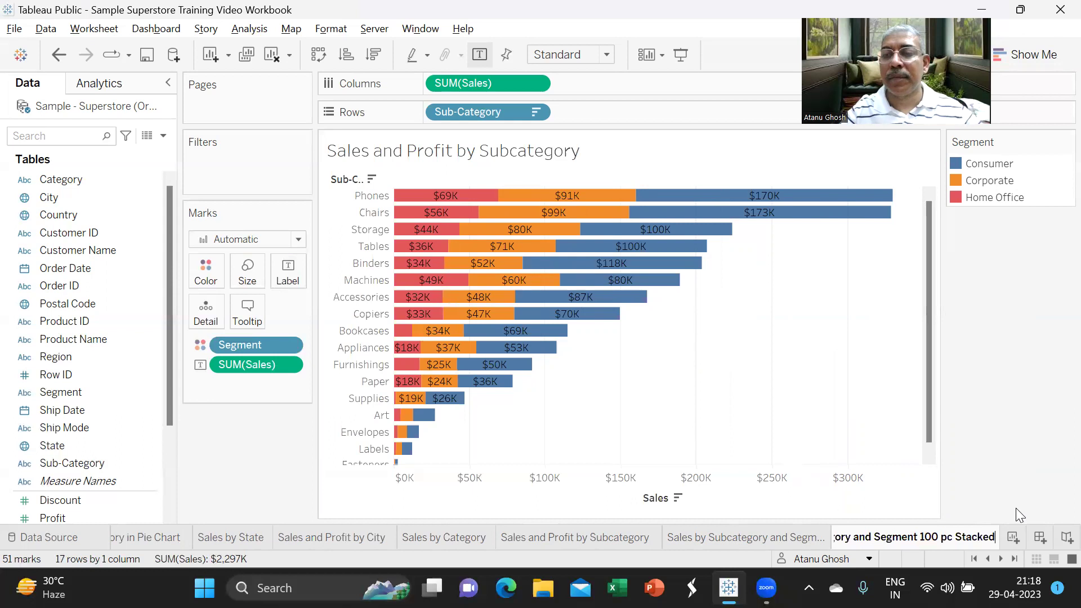
key("Return")
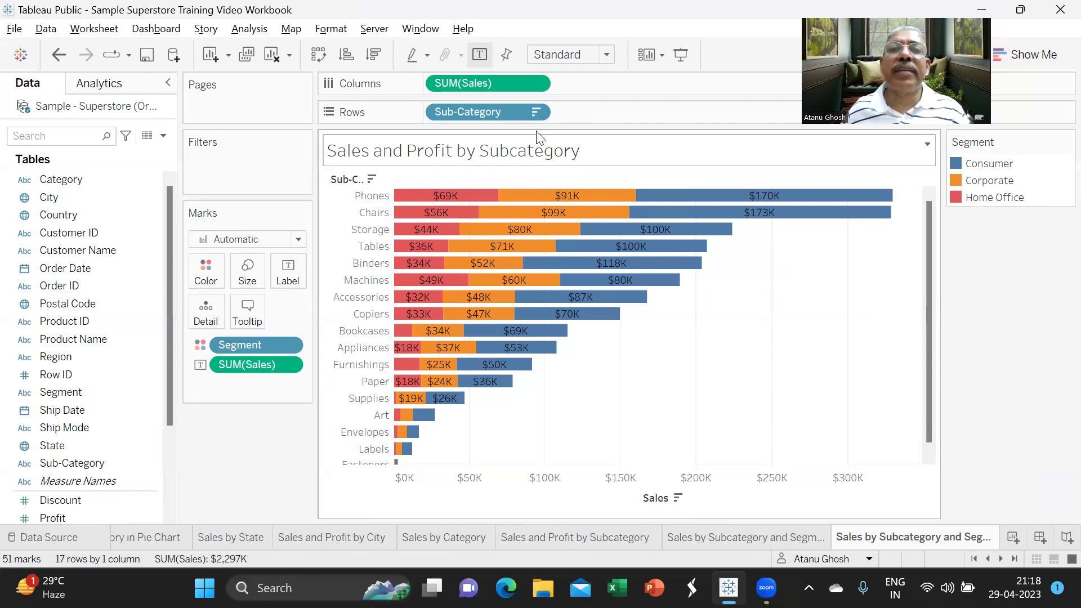
Step: Apply a Percent of Total quick table calculation to the Sales measure in the columns
left_click(536, 85)
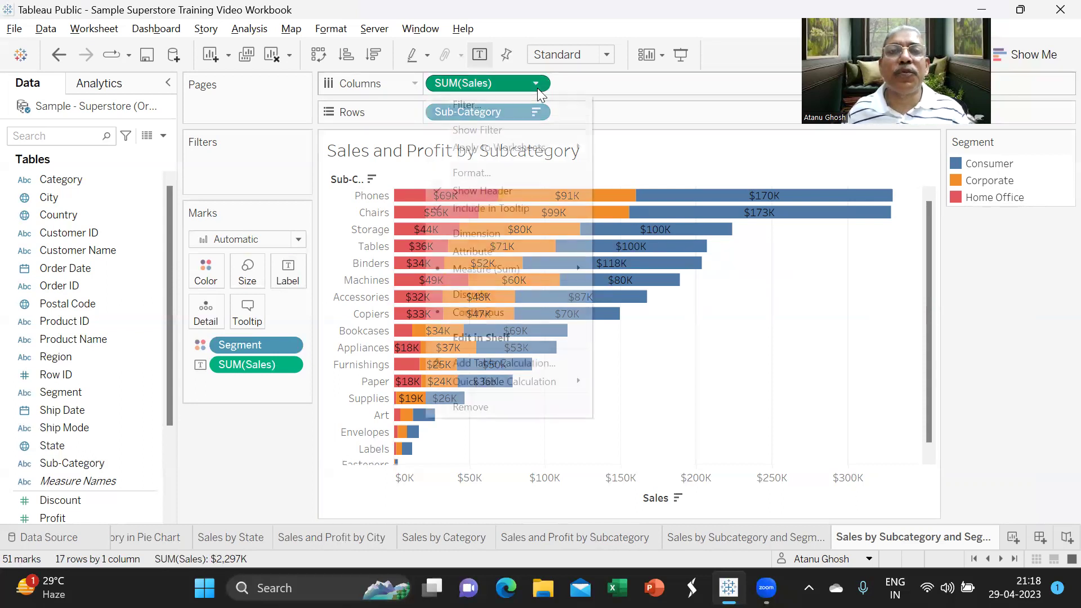
mouse_move(562, 382)
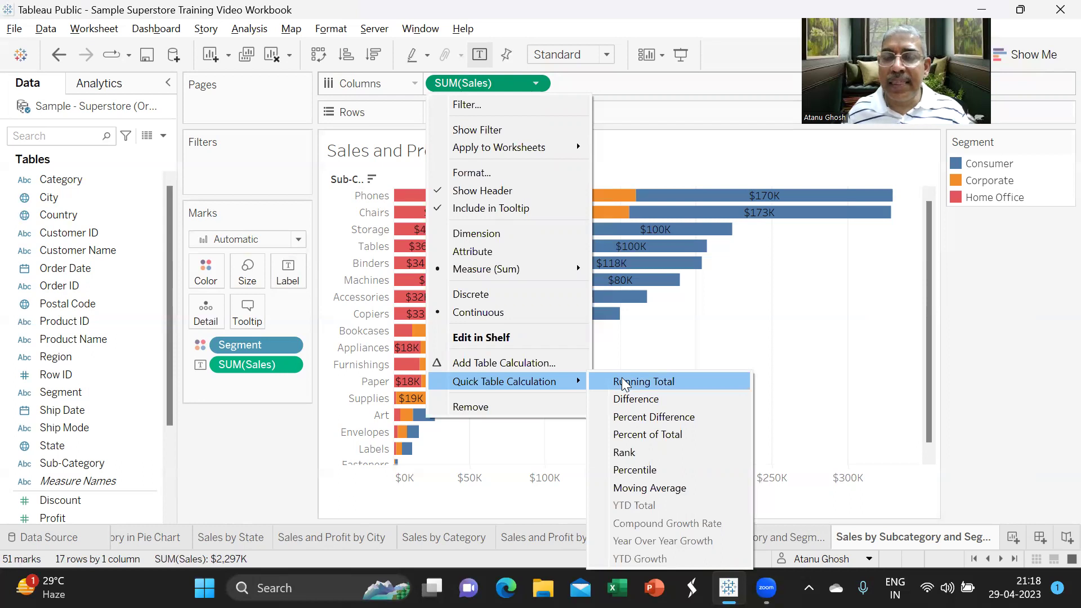
left_click(639, 435)
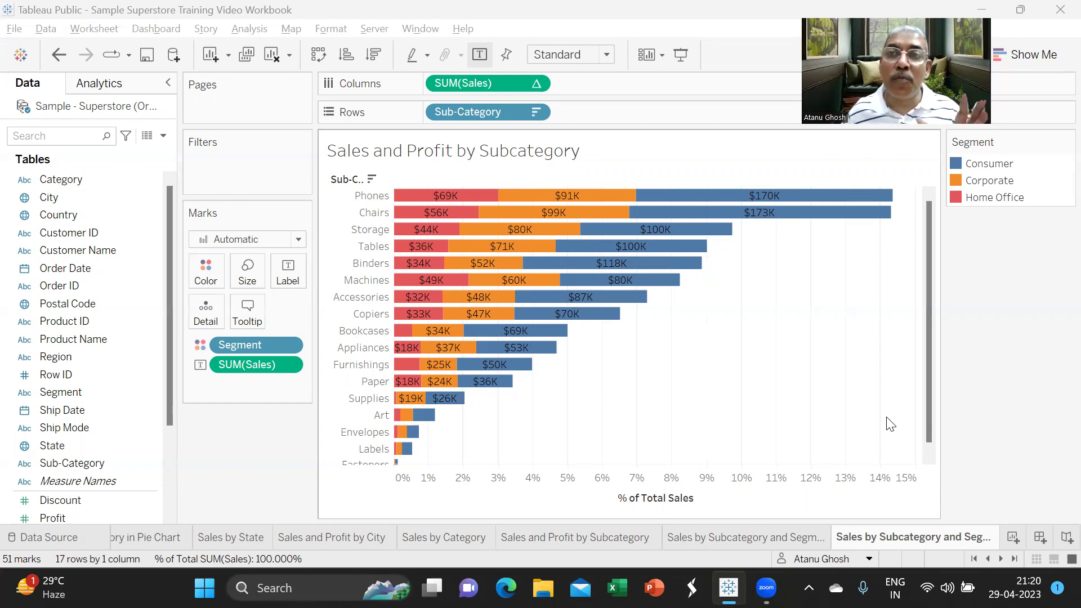
mouse_move(455, 204)
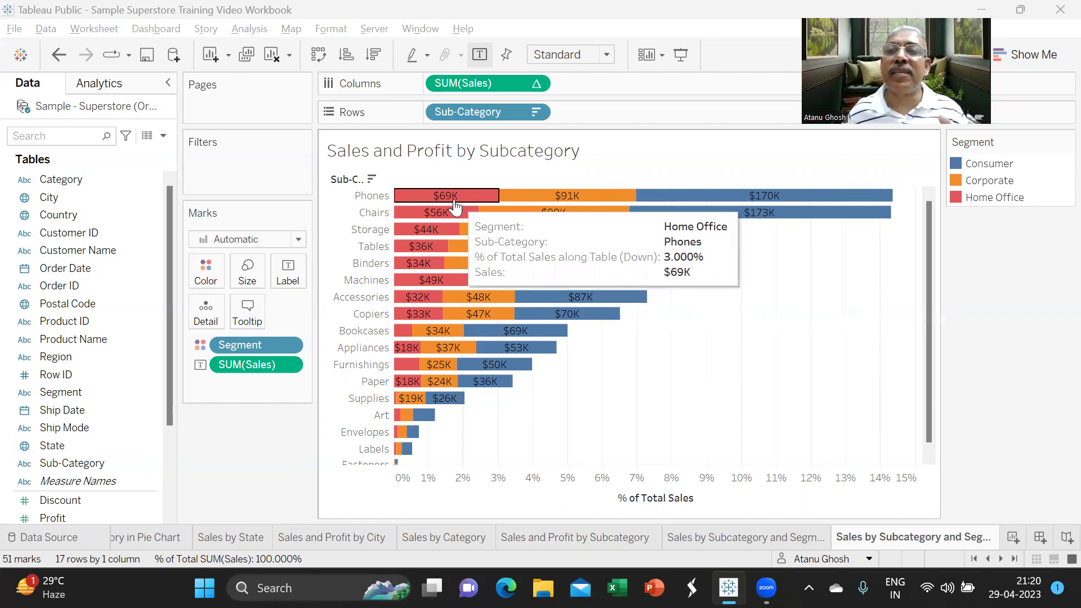
mouse_move(562, 207)
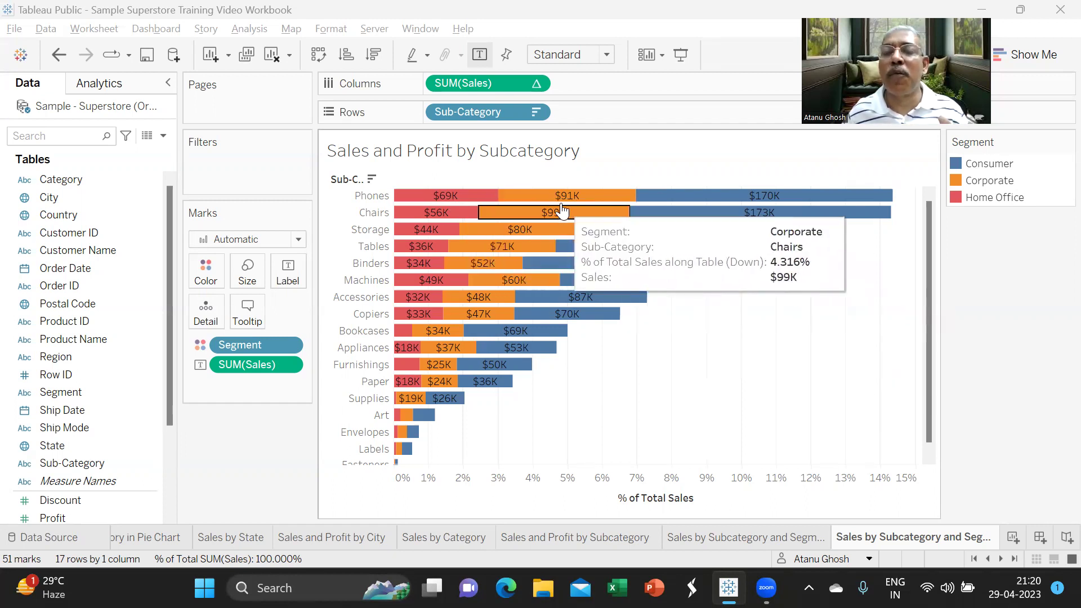
mouse_move(704, 201)
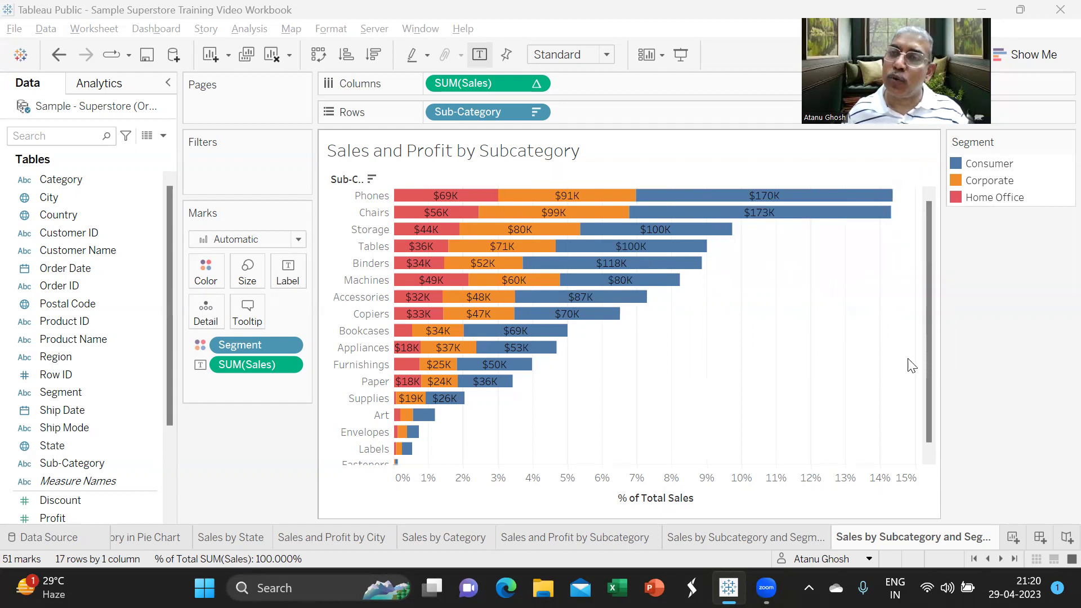
Step: Compute the Sales percent of total using Segment so each sub-category bar is 100 percent stacked
left_click(537, 84)
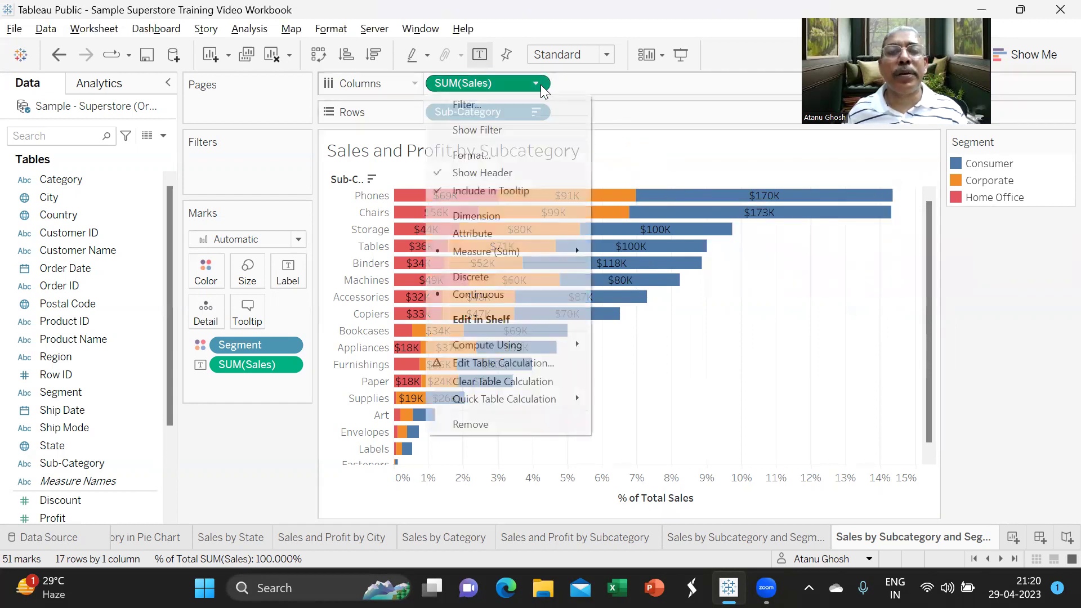
mouse_move(546, 349)
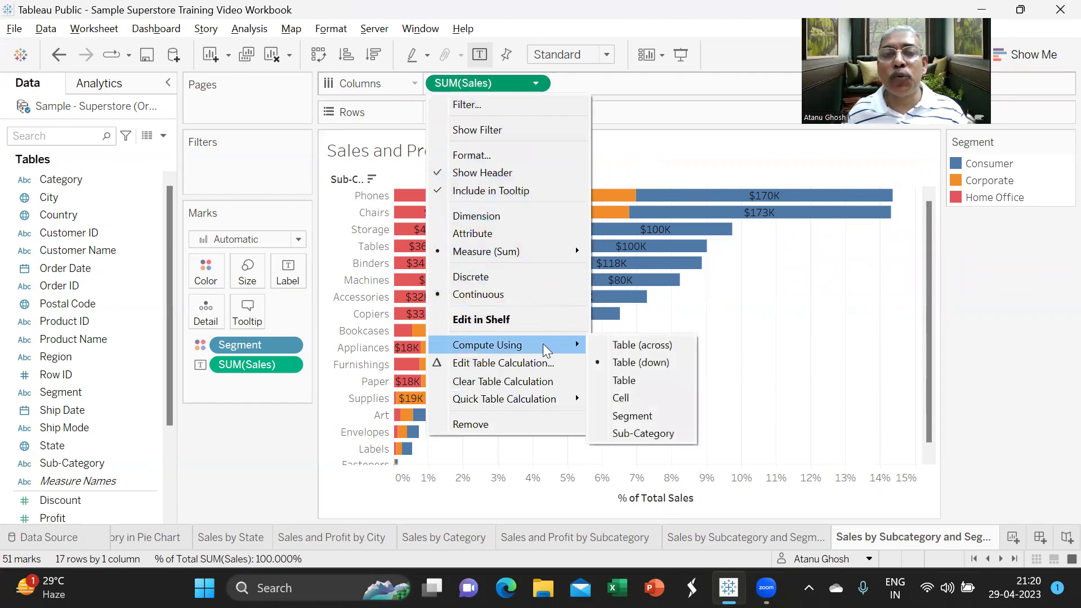
left_click(643, 421)
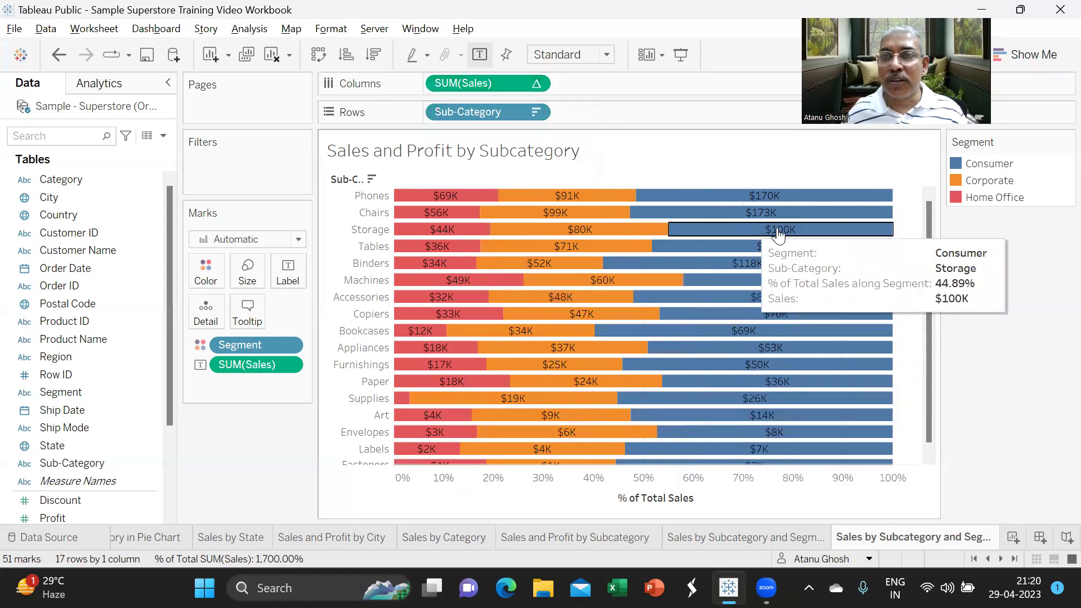
mouse_move(688, 246)
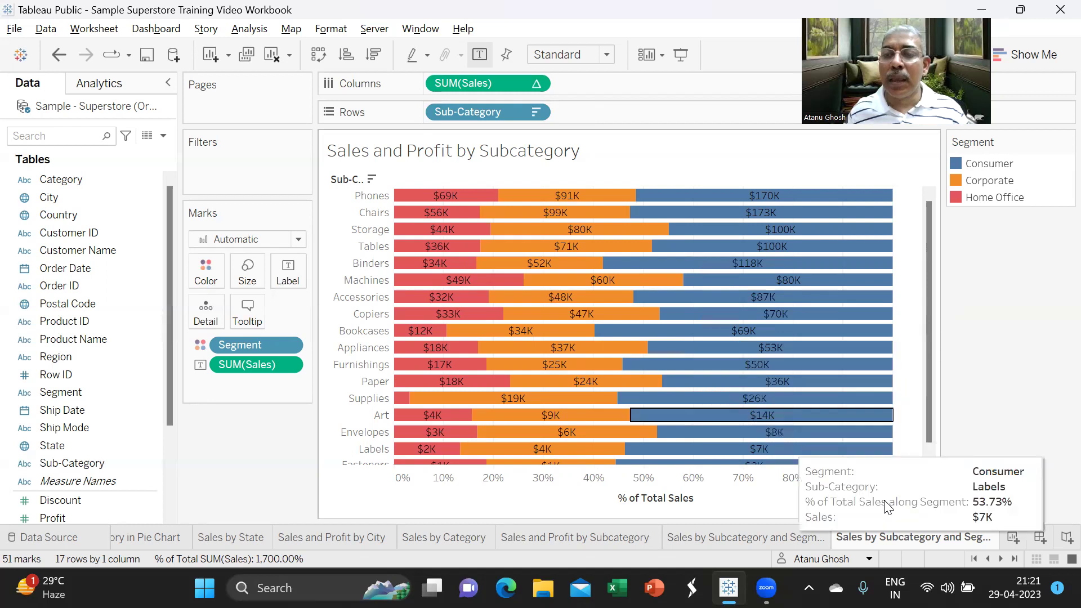
Step: Add a new worksheet and build a bar chart with Category in the columns and Sales in the rows
left_click(1012, 537)
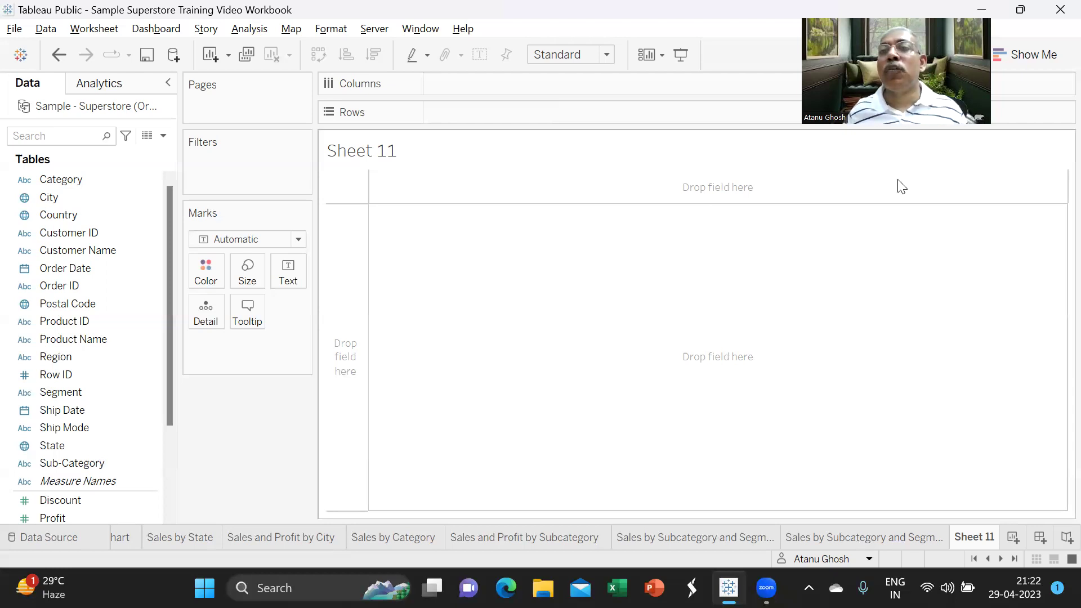
left_click(1051, 47)
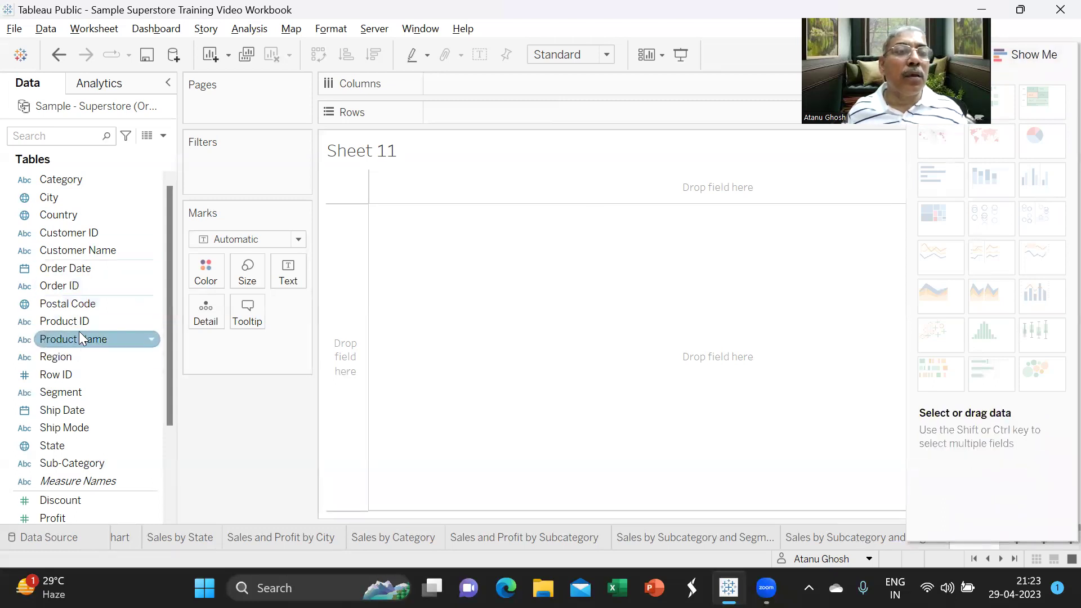
left_click_drag(83, 181, 482, 84)
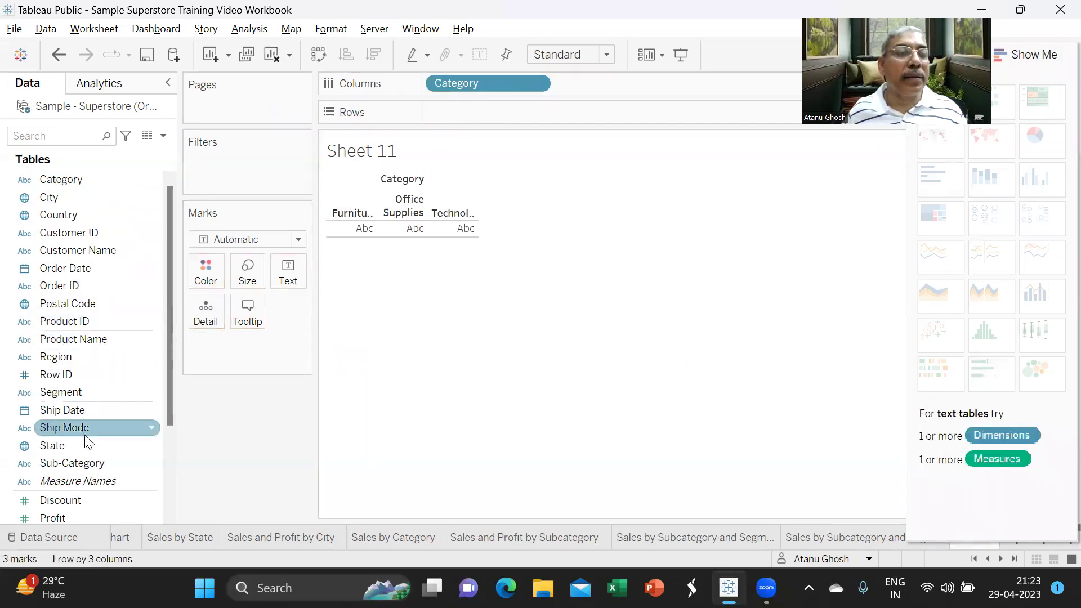
scroll(87, 442, "down", 3)
left_click_drag(66, 447, 458, 115)
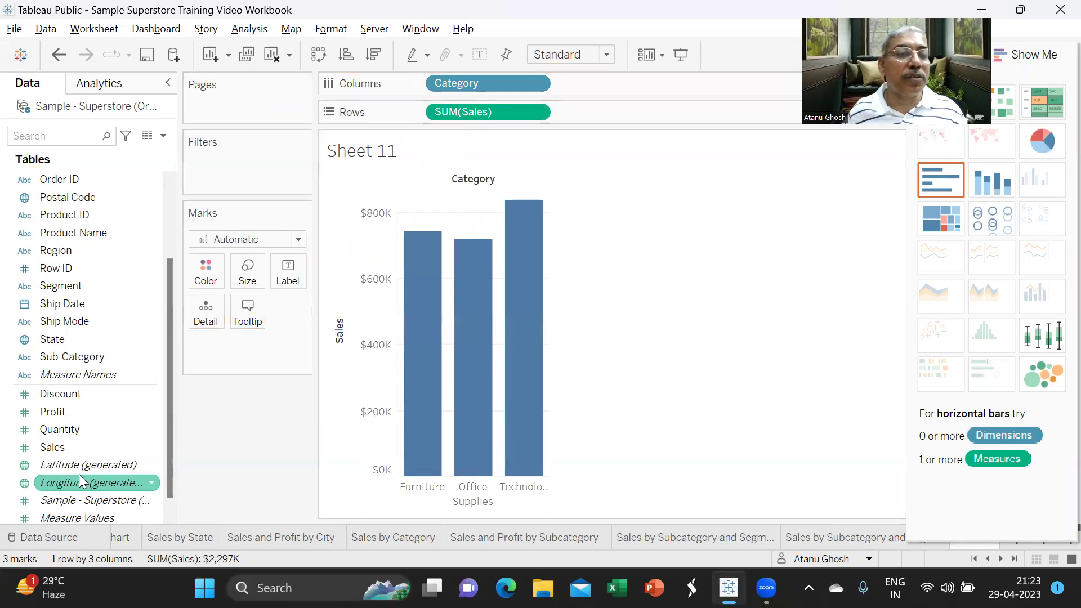
Step: Add Profit to the rows after Sales and convert the chart to side-by-side bars
scroll(79, 474, "down", 1)
left_click(72, 394)
left_click_drag(73, 396, 588, 113)
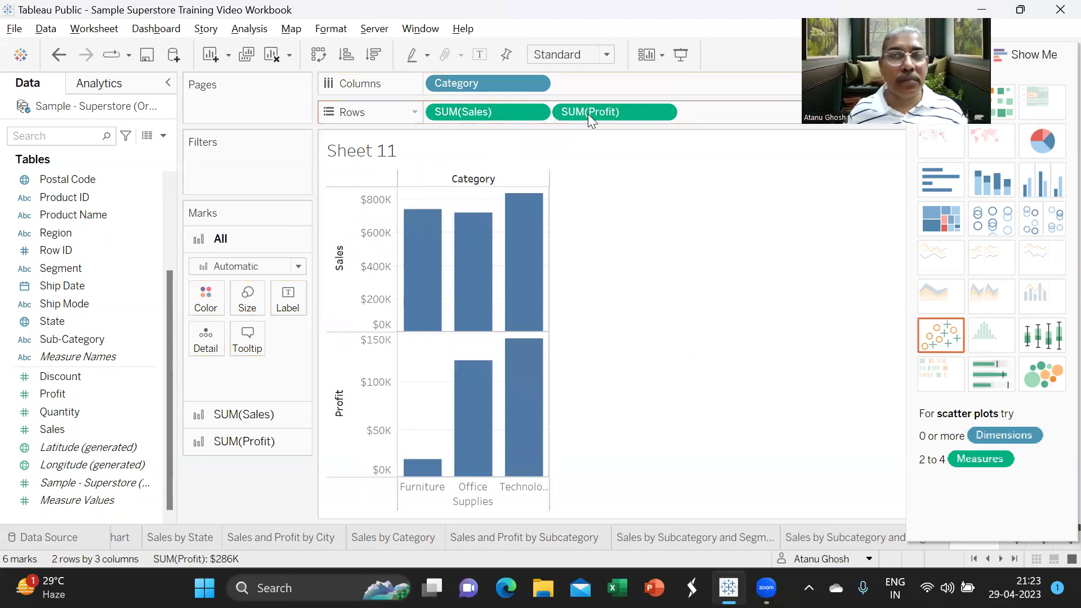
left_click(1051, 186)
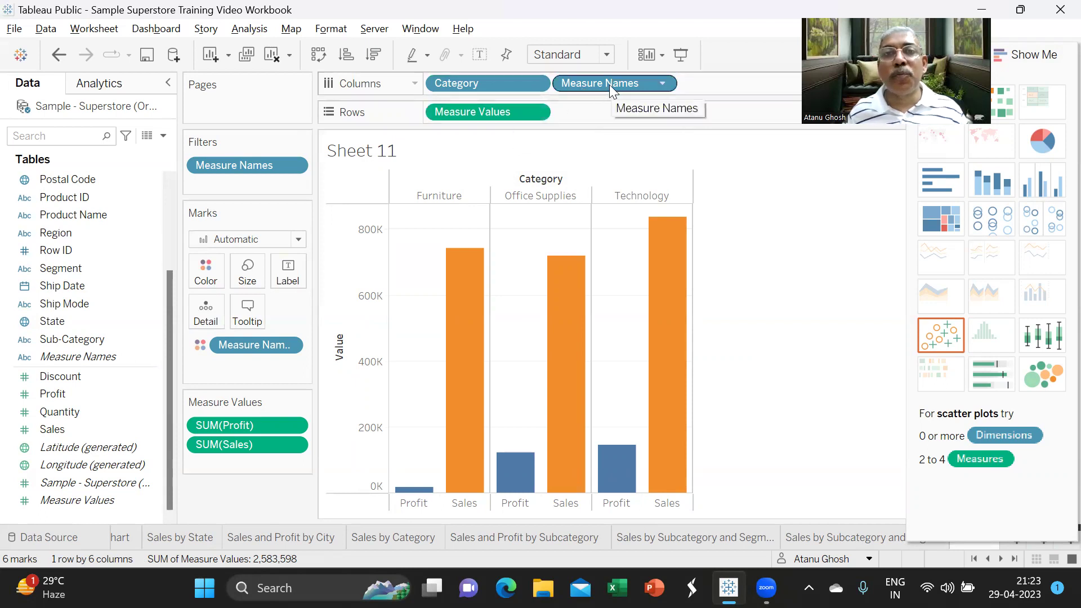
Step: Reorder the measure values so that Sales comes before Profit within each category
mouse_move(459, 452)
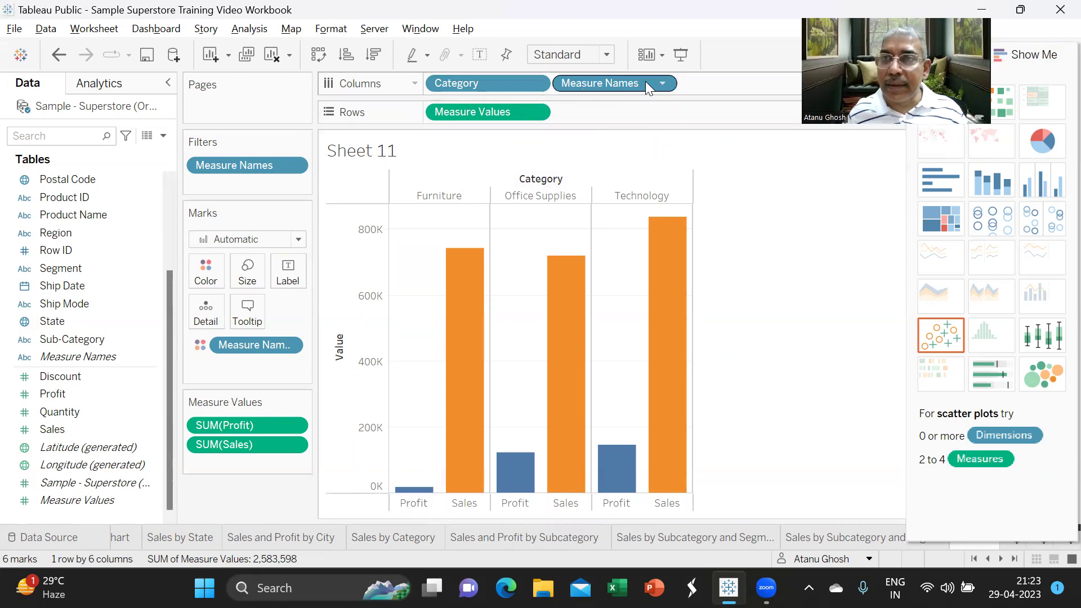
left_click(224, 427)
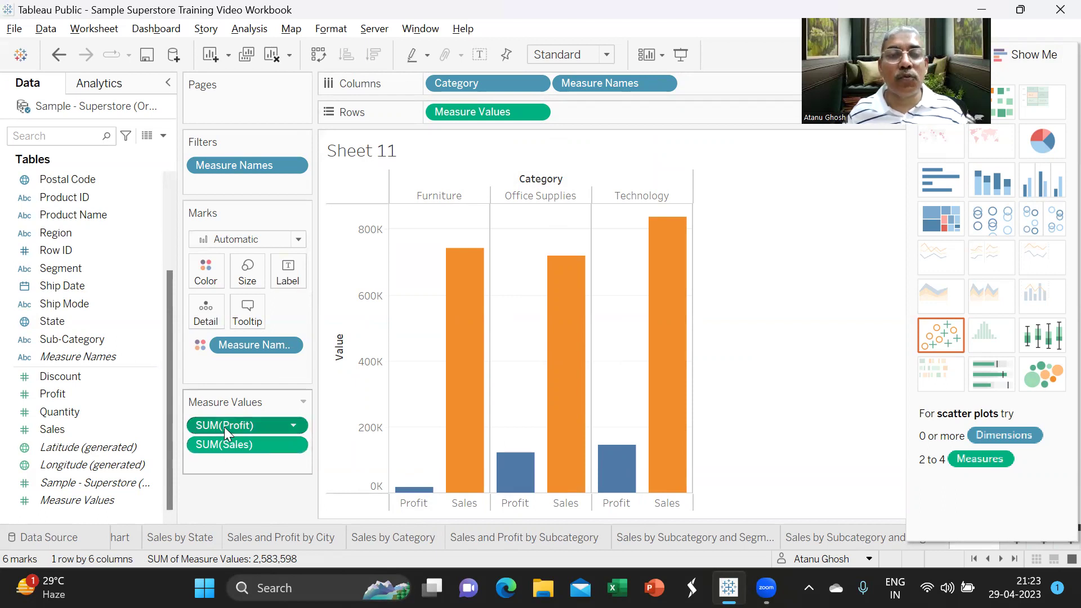
left_click_drag(224, 427, 225, 463)
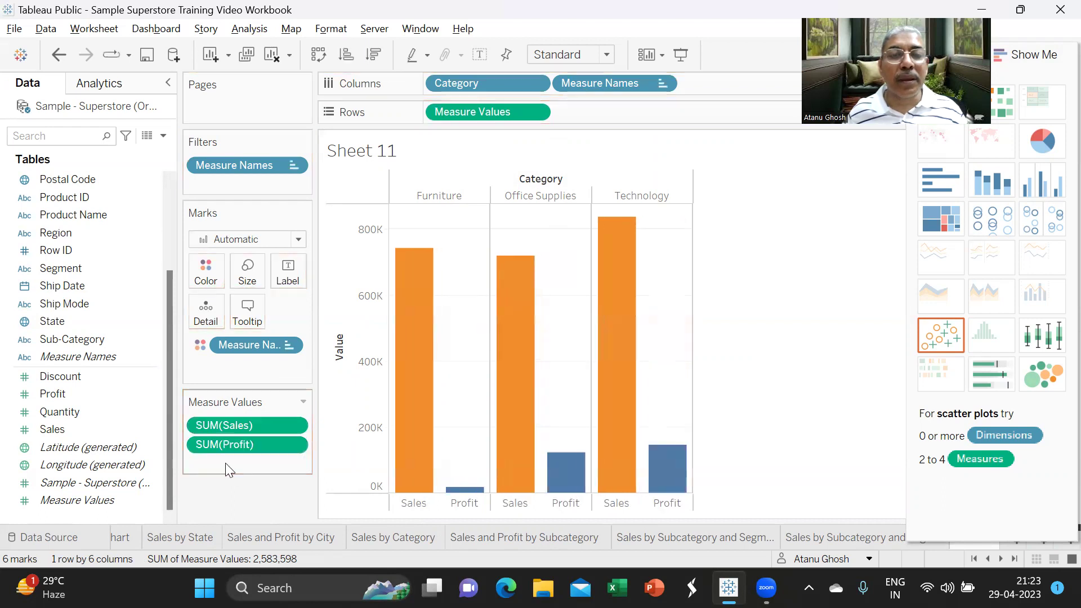
Step: Edit the Measure Names colors to make Sales blue and Profit orange, and apply the change
left_click(1026, 54)
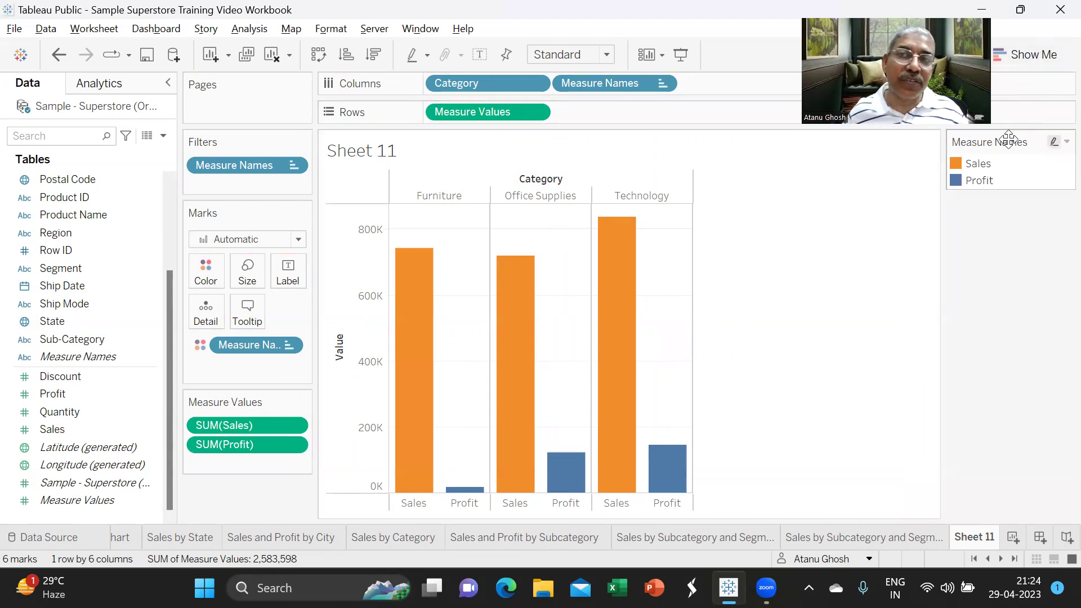
left_click(1056, 143)
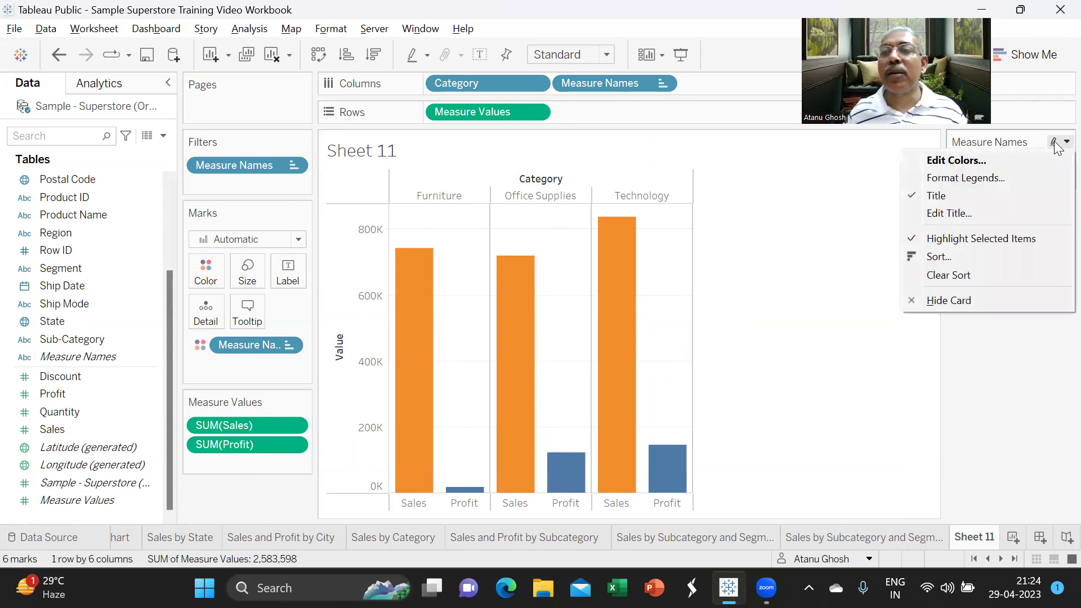
left_click(971, 161)
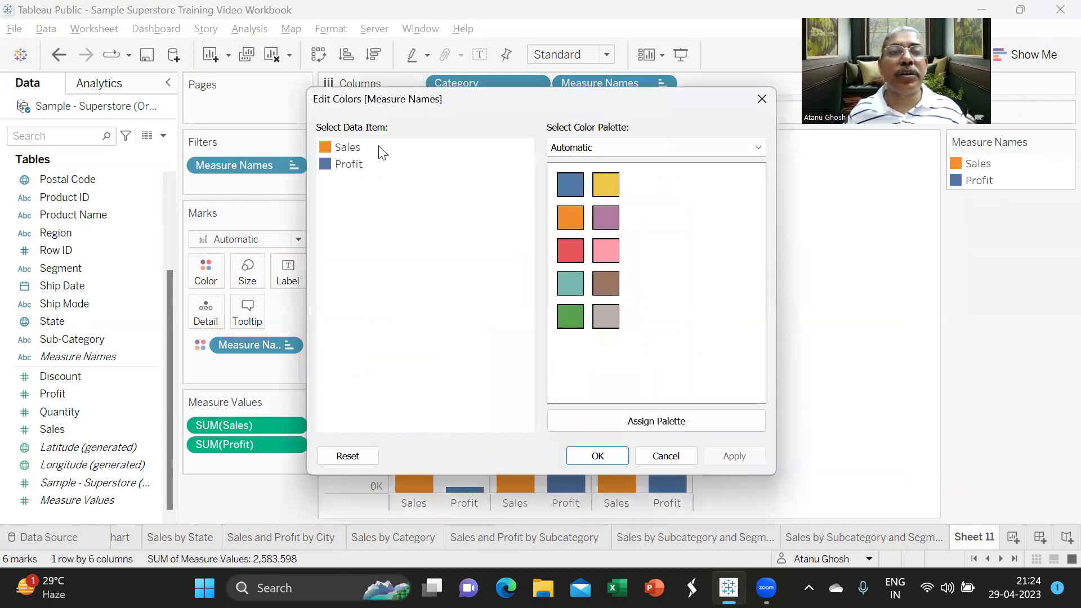
left_click(346, 150)
left_click(575, 186)
left_click(349, 164)
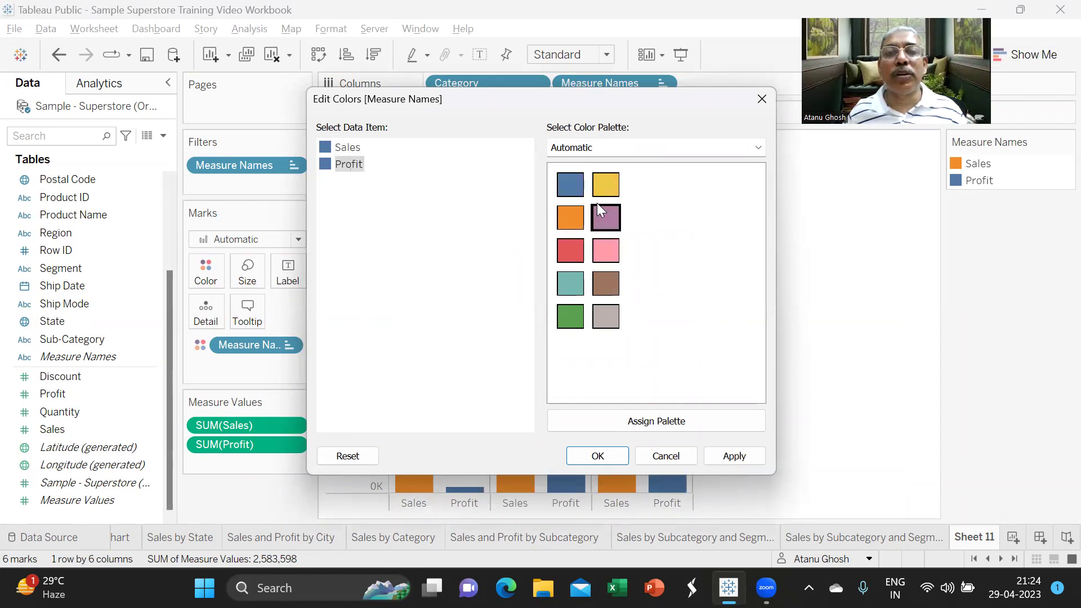
left_click(570, 217)
left_click(735, 460)
left_click(585, 454)
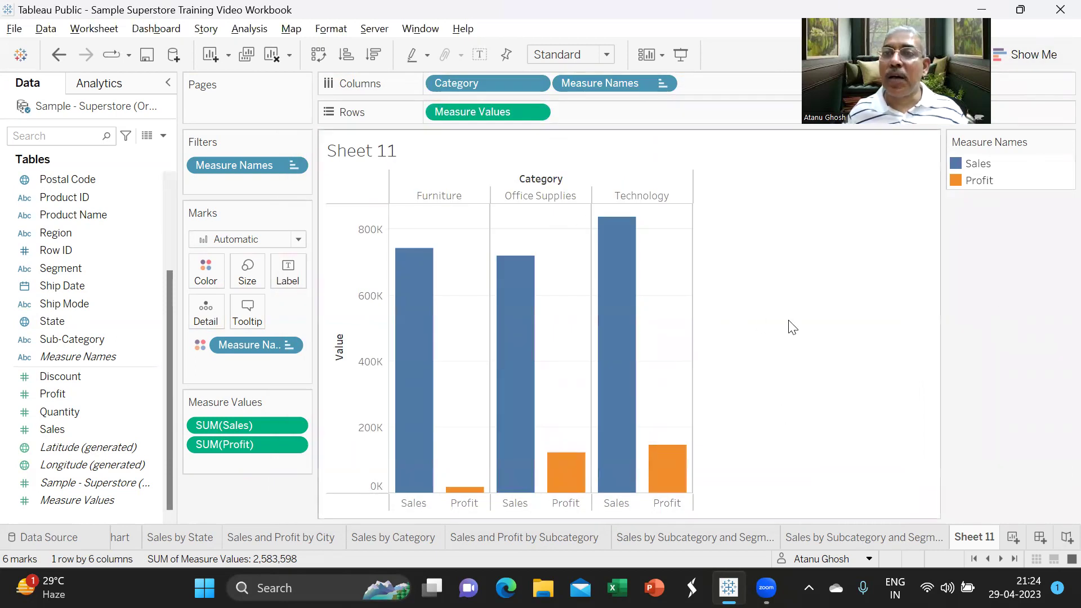
Step: Hide the column field labels above the Furniture, Office Supplies and Technology headers
right_click(538, 182)
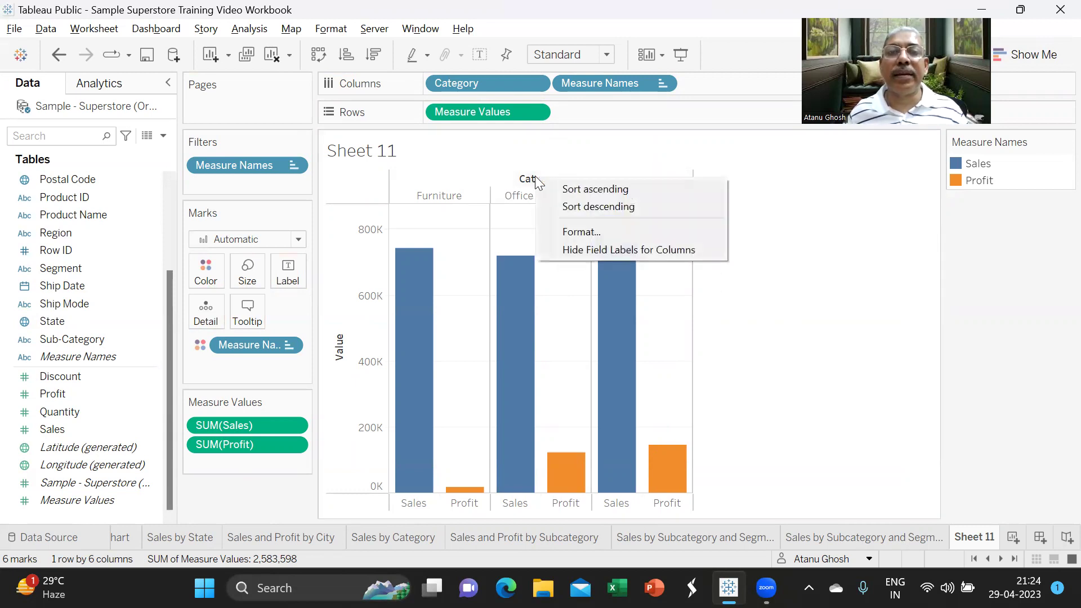
left_click(576, 251)
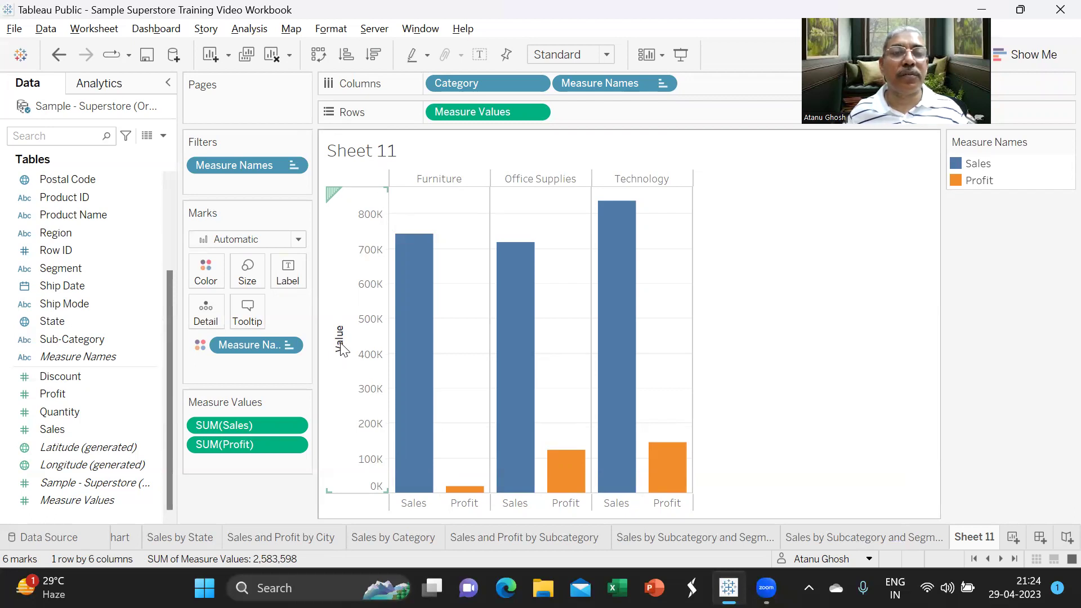
Step: Format the Measure Values pane numbers as standard currency with the English (United States) locale
right_click(340, 343)
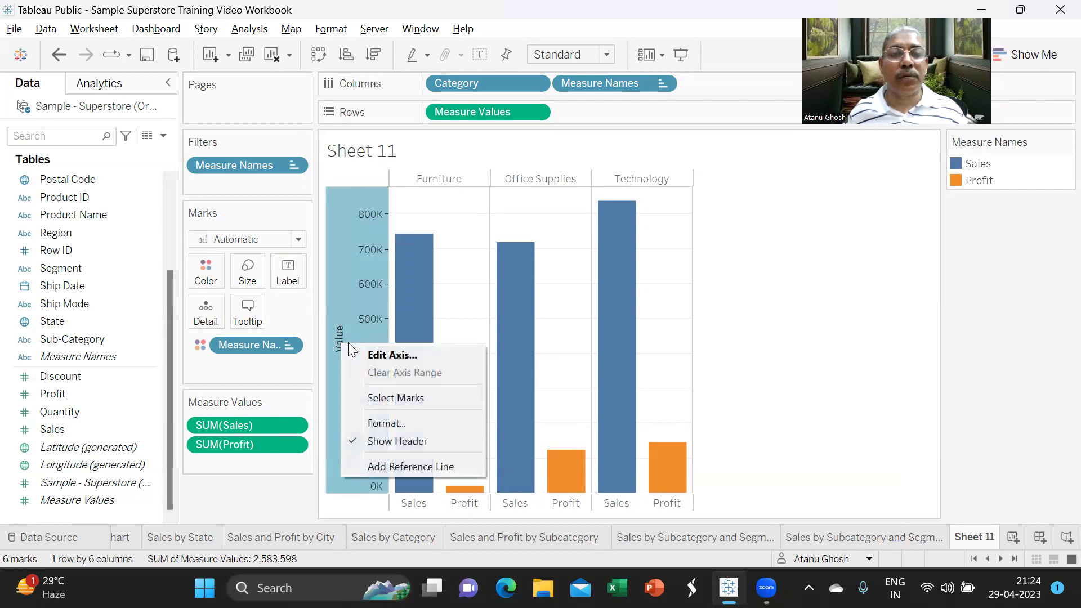
left_click(380, 423)
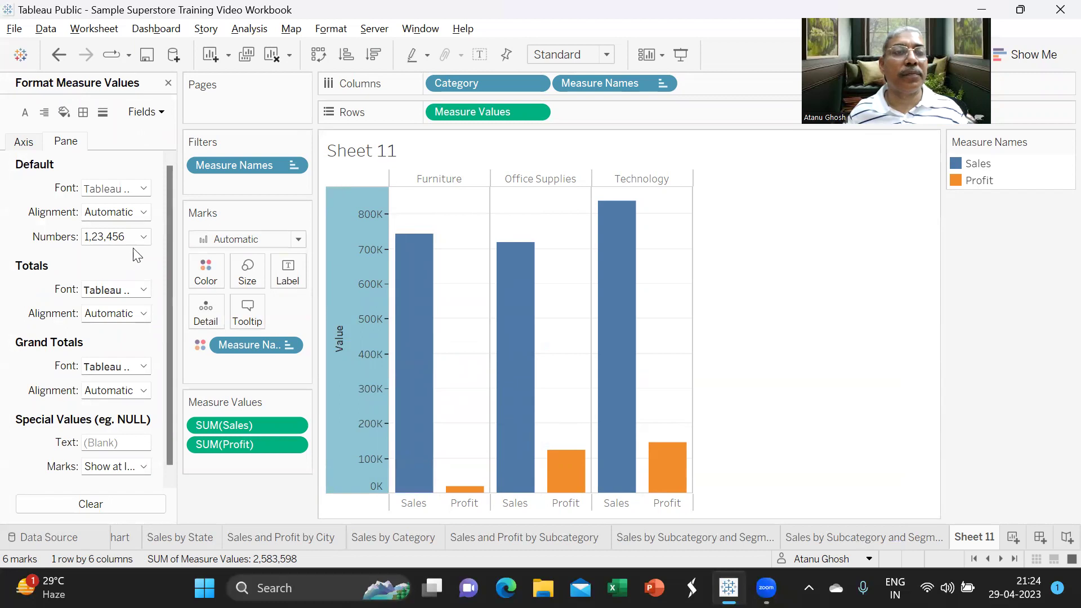
left_click(143, 238)
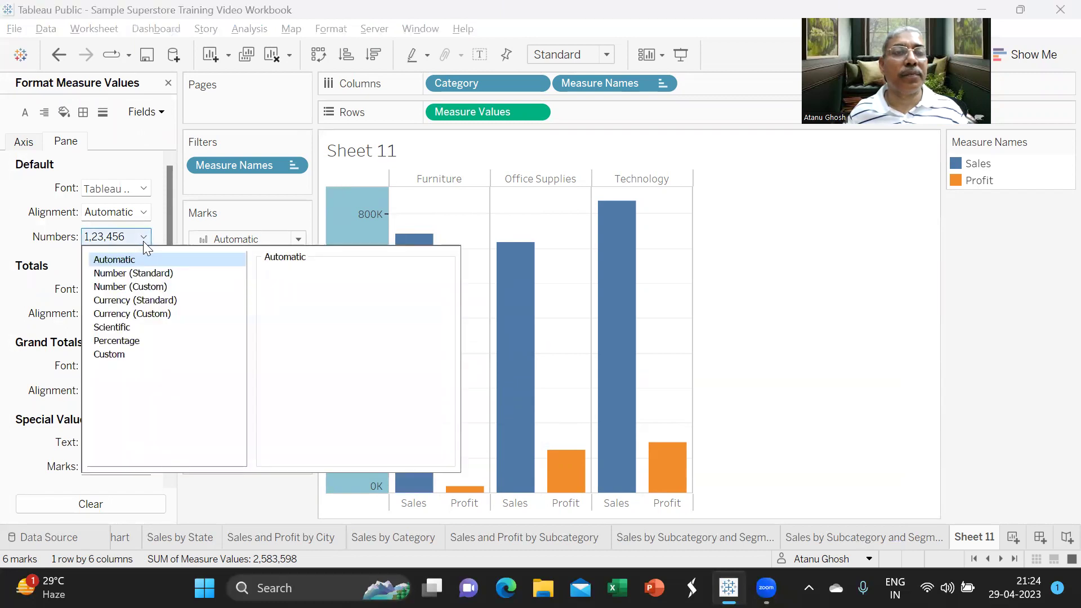
left_click(148, 288)
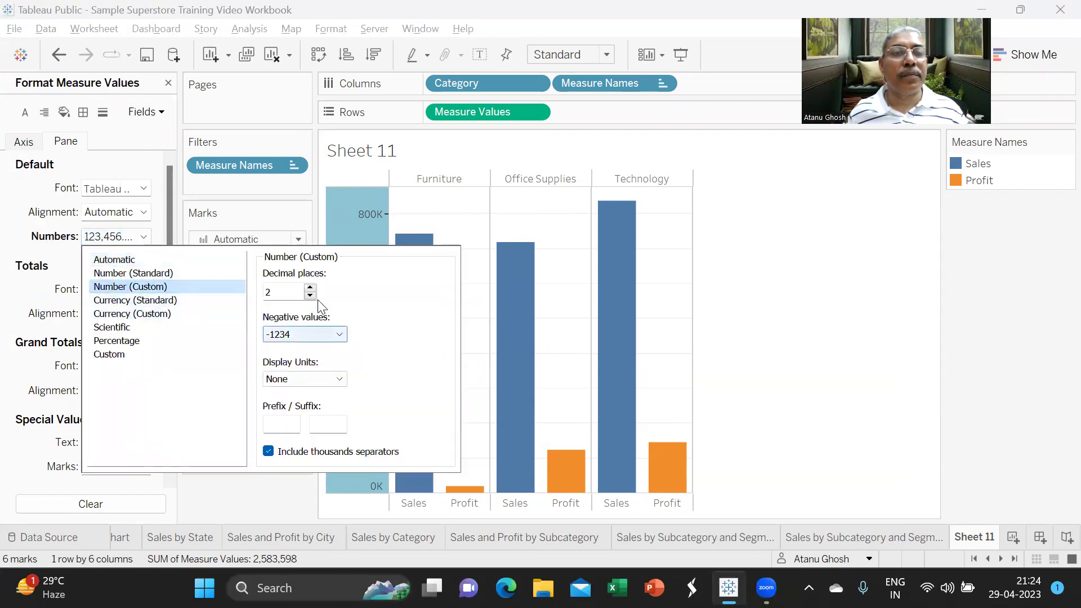
left_click(166, 301)
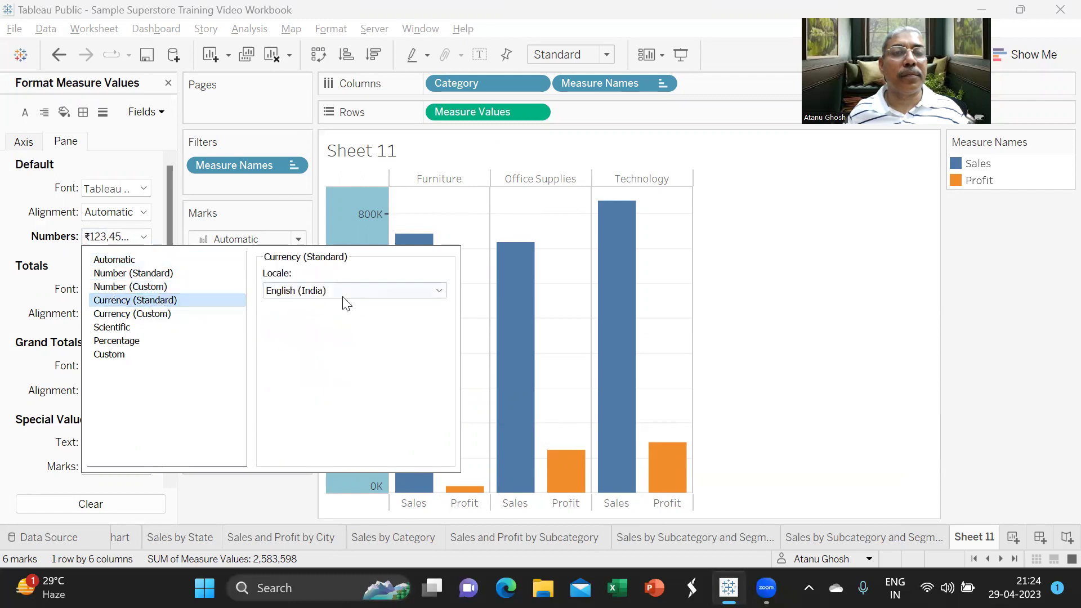
left_click(363, 291)
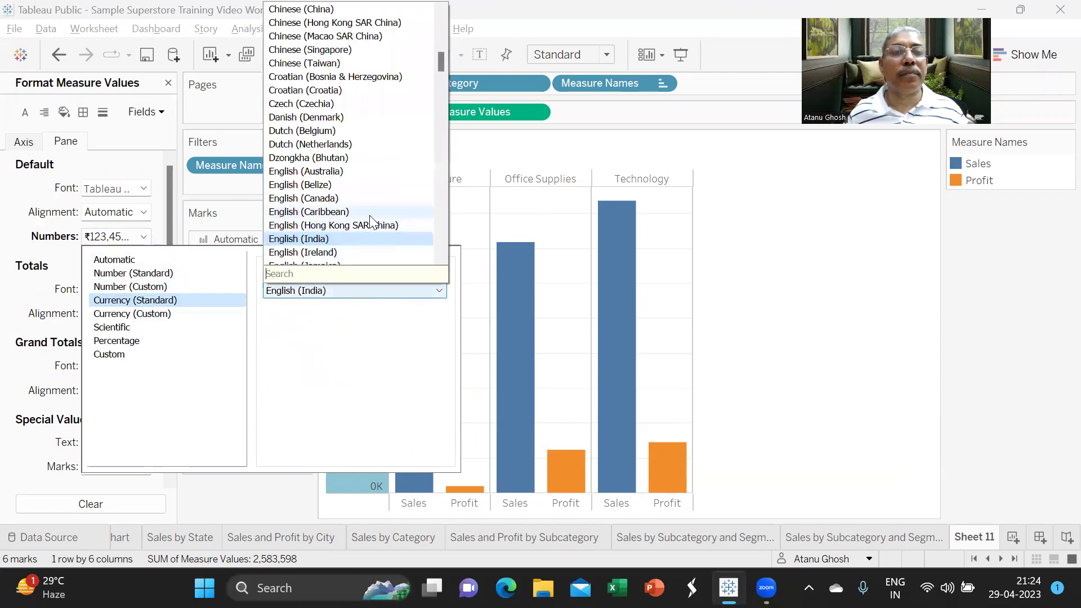
scroll(370, 219, "down", 3)
scroll(370, 200, "down", 1)
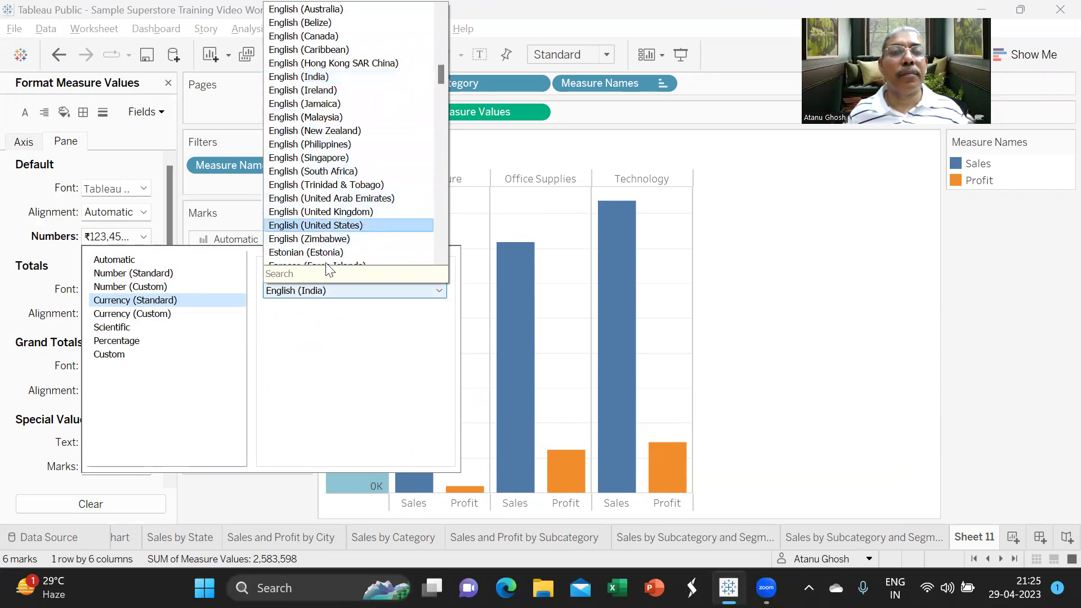
left_click(364, 224)
Step: Change the pane number format to custom currency with 0 decimal places and Thousands (K) display units
left_click(139, 326)
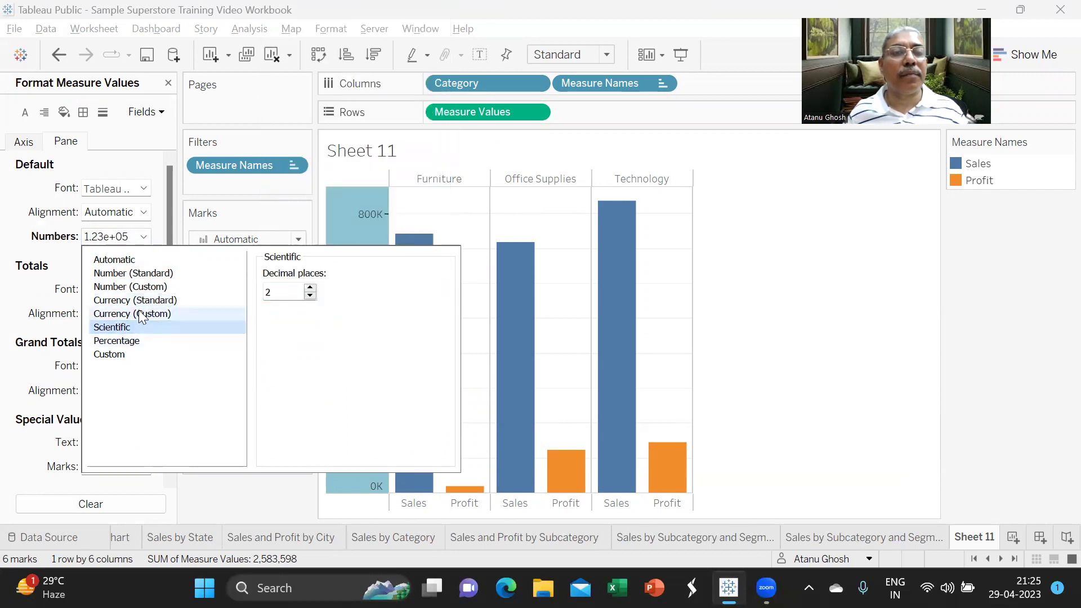
left_click(138, 314)
left_click(310, 296)
left_click(309, 295)
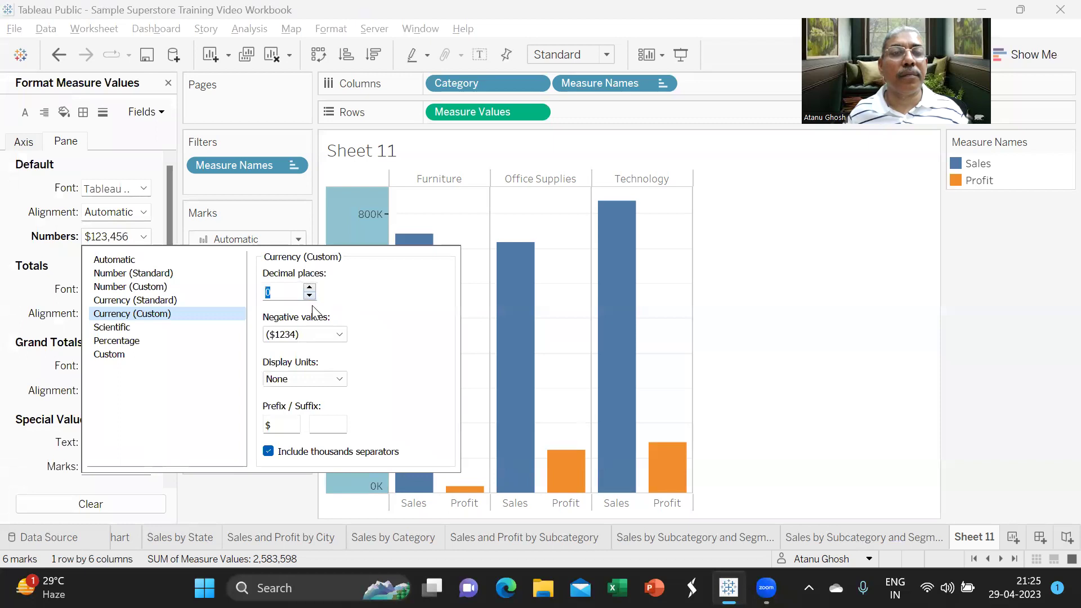
left_click(338, 379)
left_click(315, 415)
key("Down")
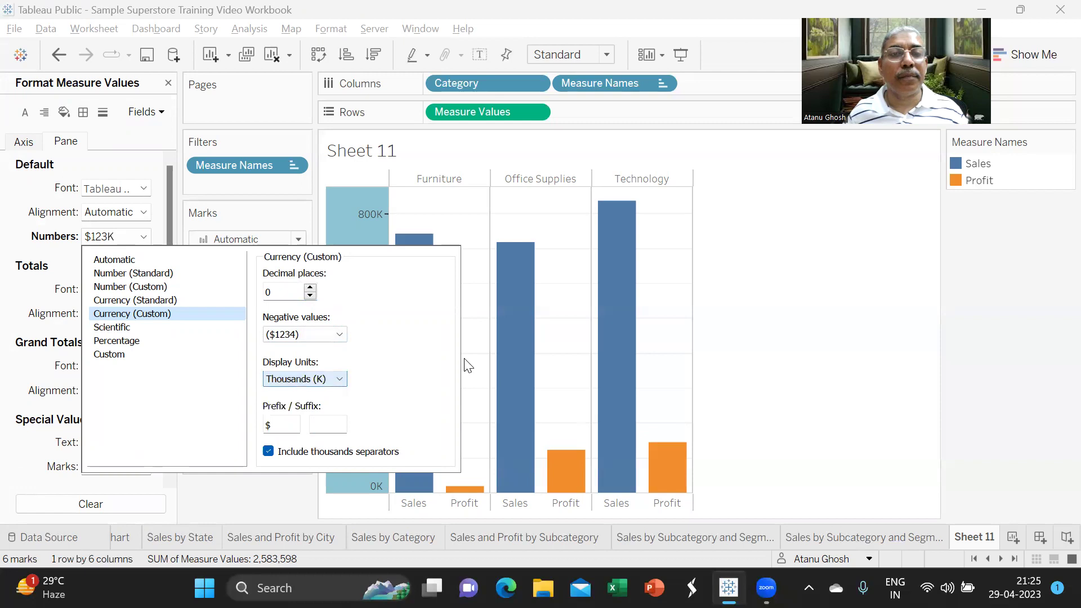
left_click(797, 320)
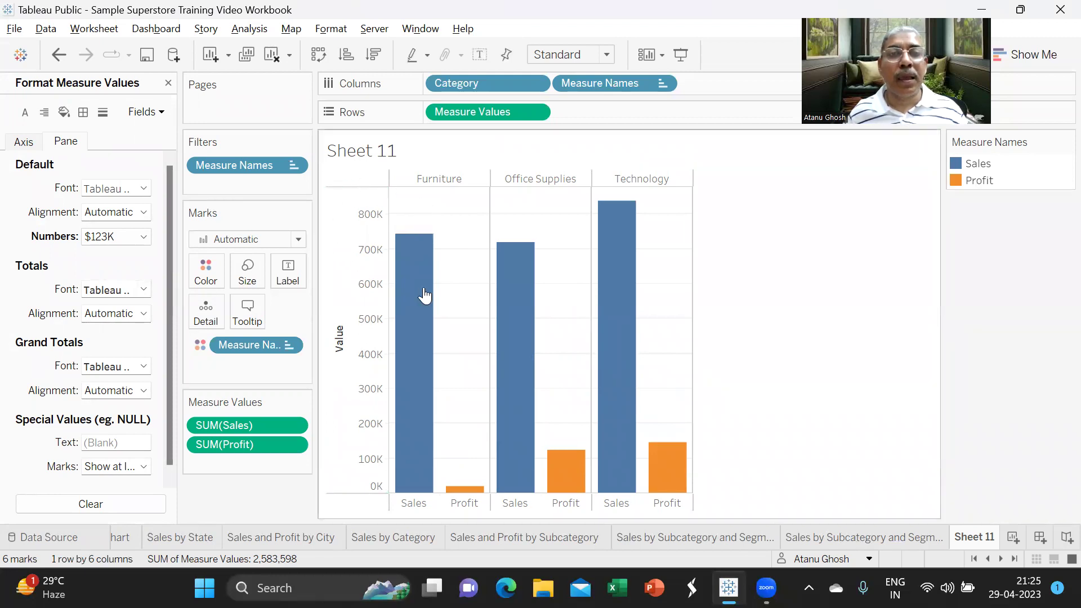
Step: Check the Furniture Sales bar's tooltip and the format options of the Measure Names color field
mouse_move(404, 357)
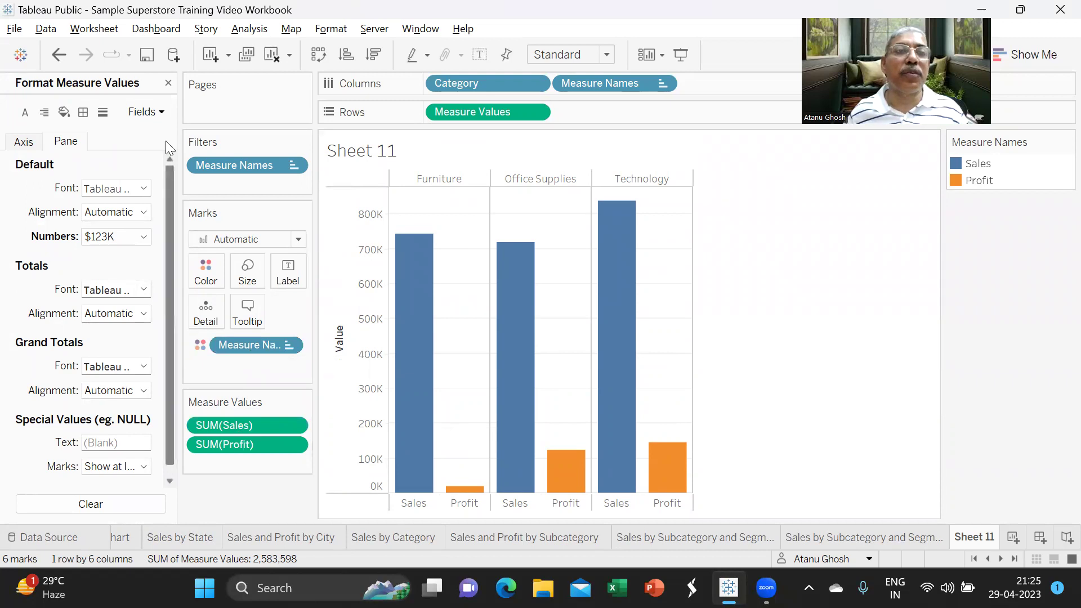
left_click(287, 345)
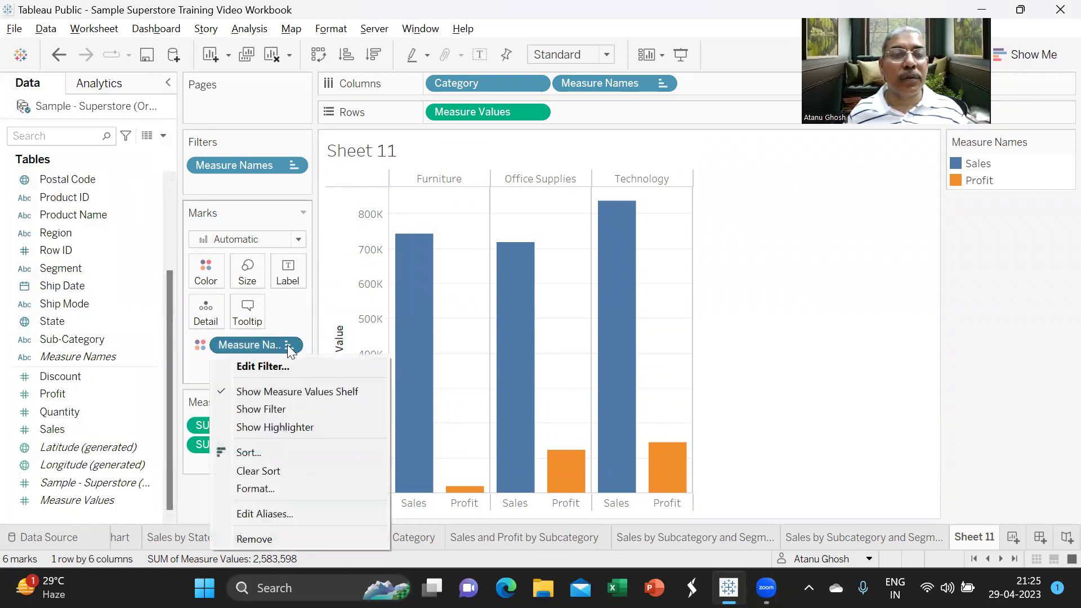
left_click(273, 488)
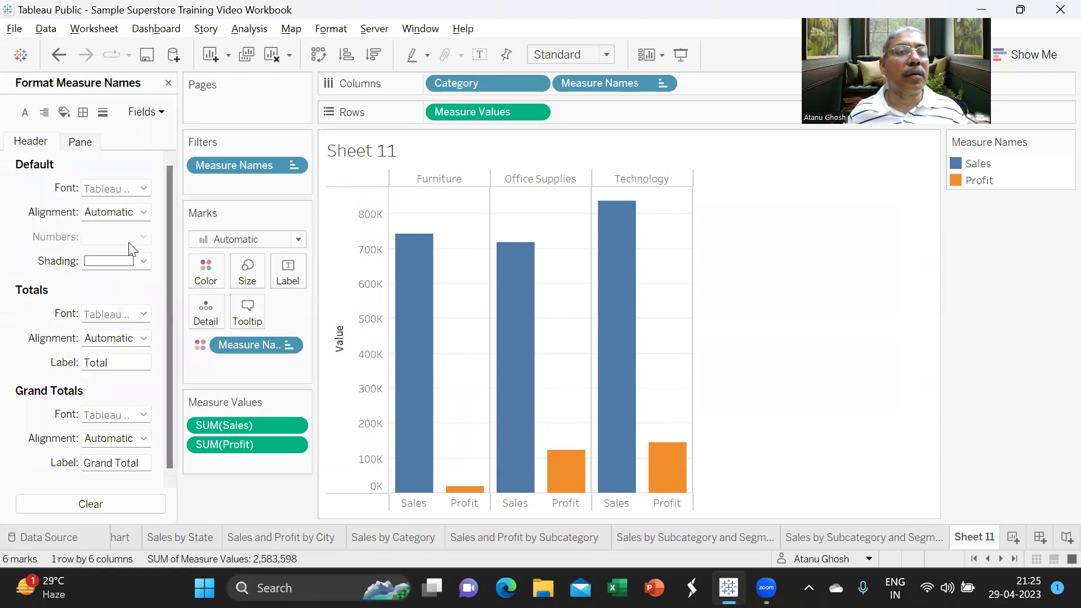
left_click(168, 83)
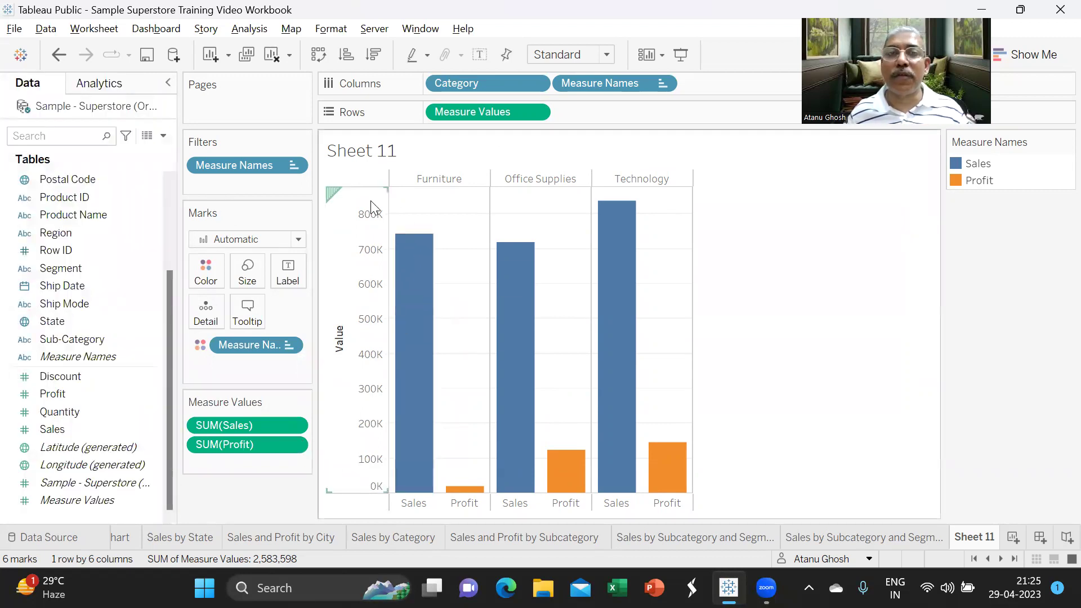
mouse_move(397, 358)
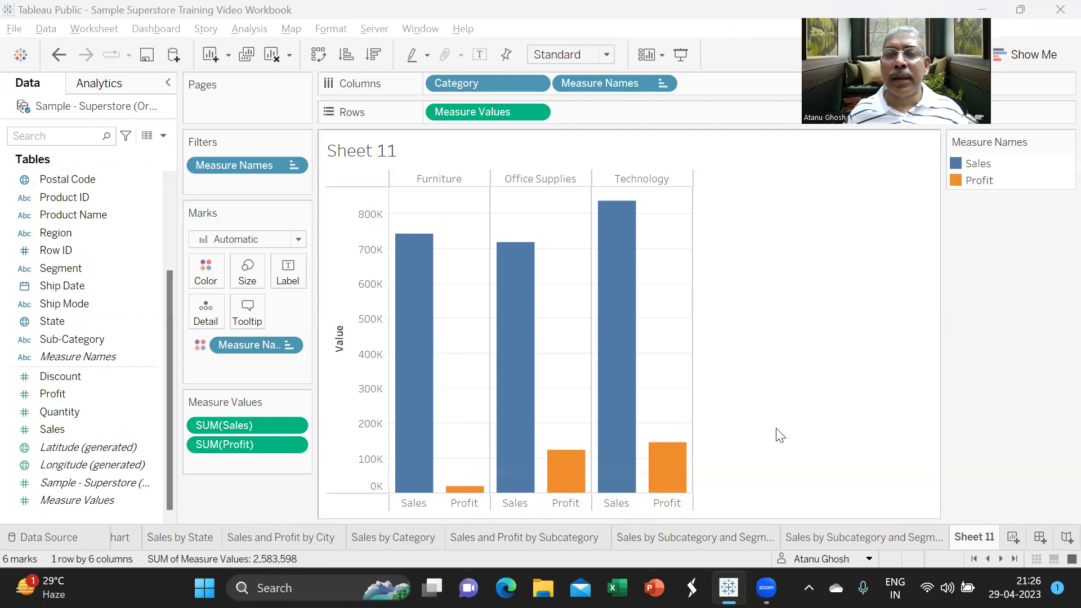
Step: Replace the chart title with "Sales and Profit by Category - Clustered Column Chart" and apply it
double_click(389, 153)
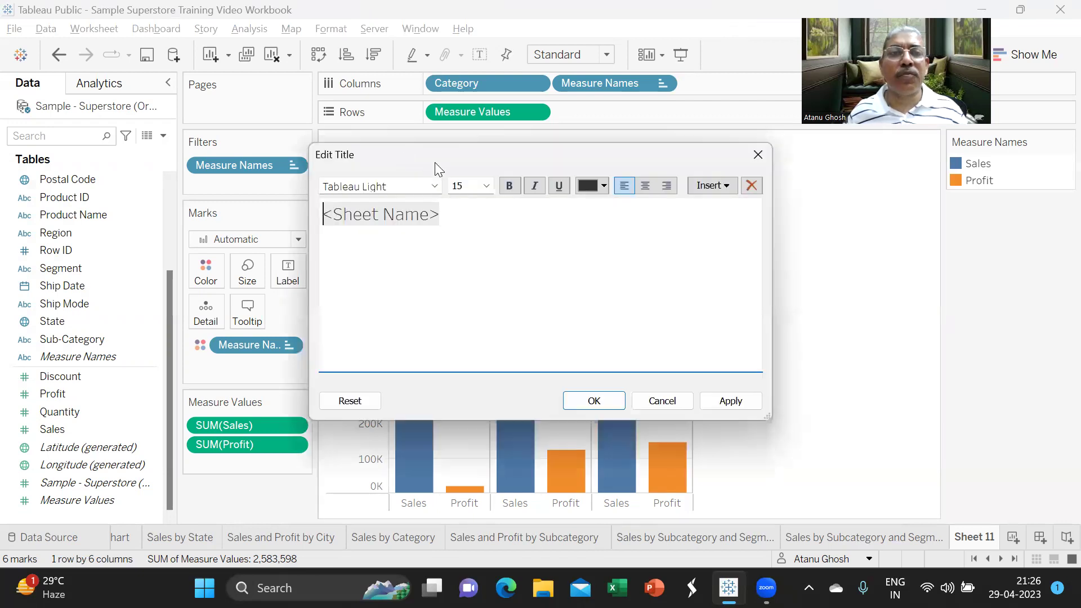
left_click_drag(485, 220, 292, 208)
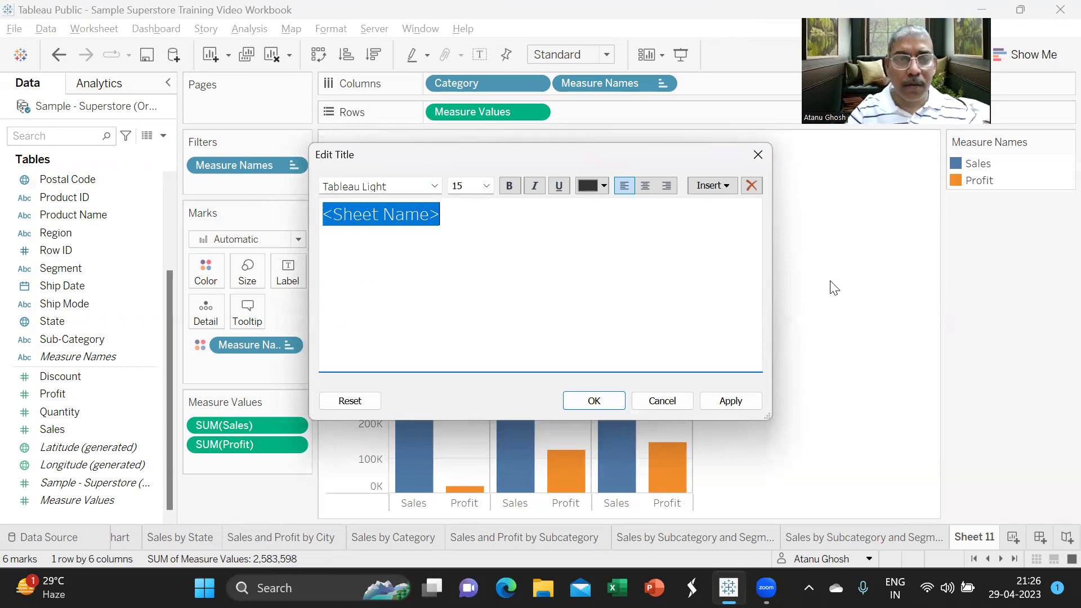
type("C")
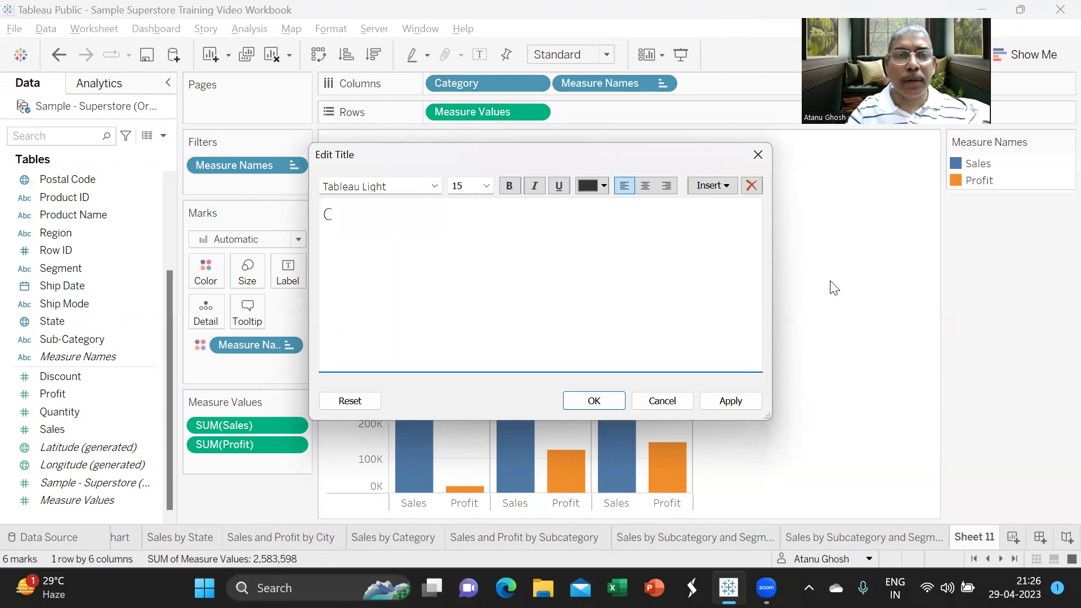
key("BackSpace")
type("Sales and Profu")
key("BackSpace")
type("it by Category")
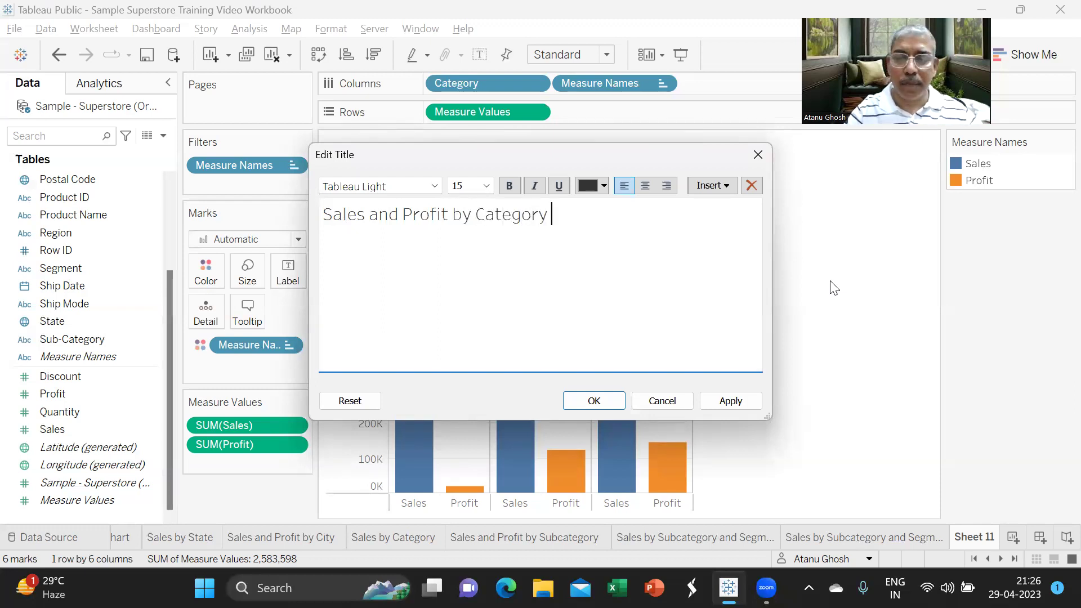
type(" - Clustered Colum")
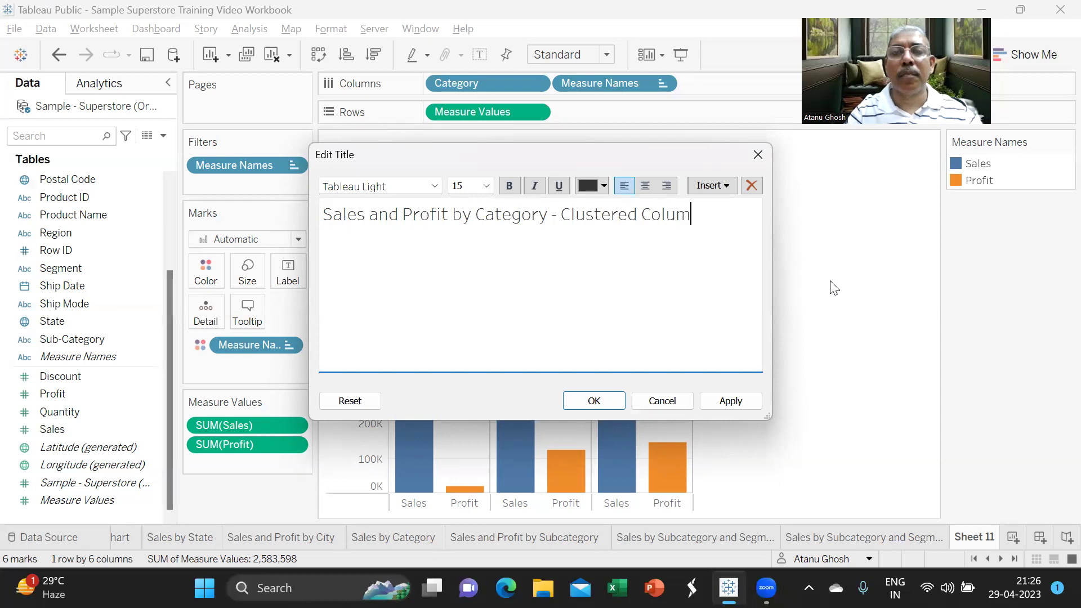
type("n Chart")
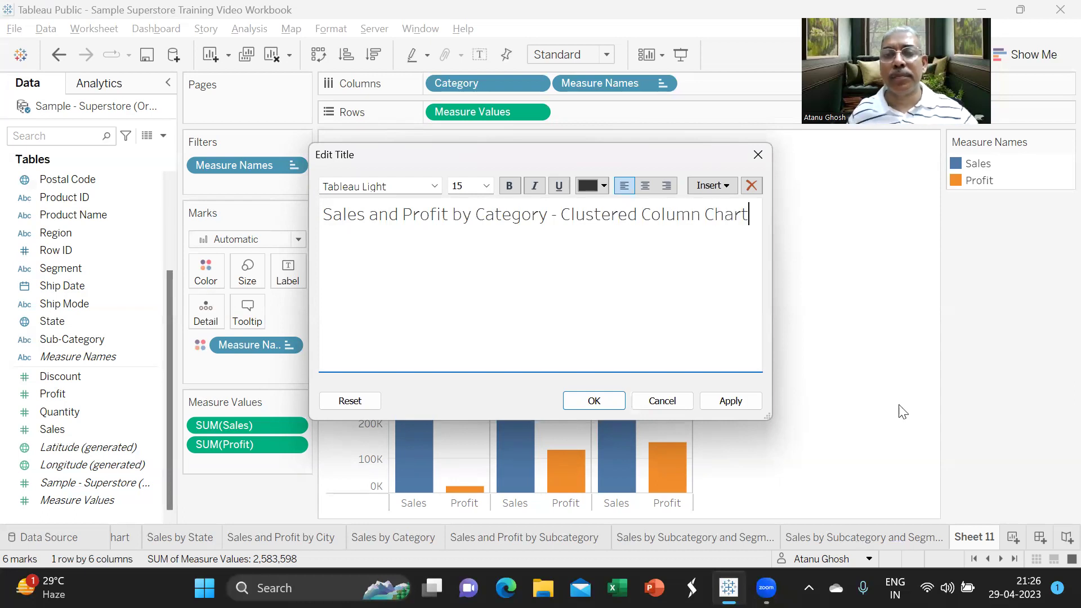
left_click(731, 401)
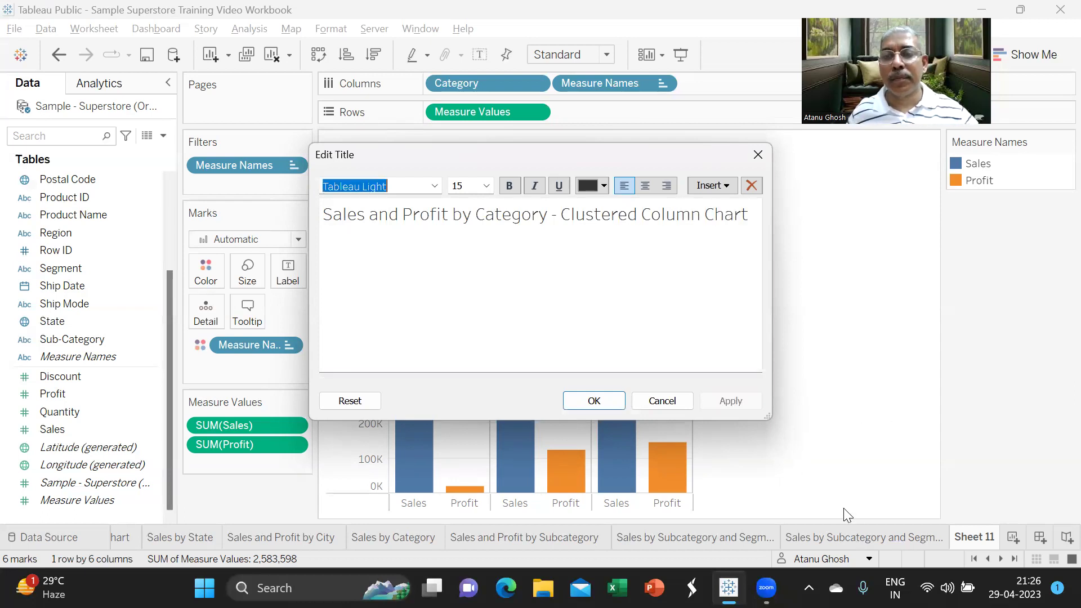
left_click(588, 401)
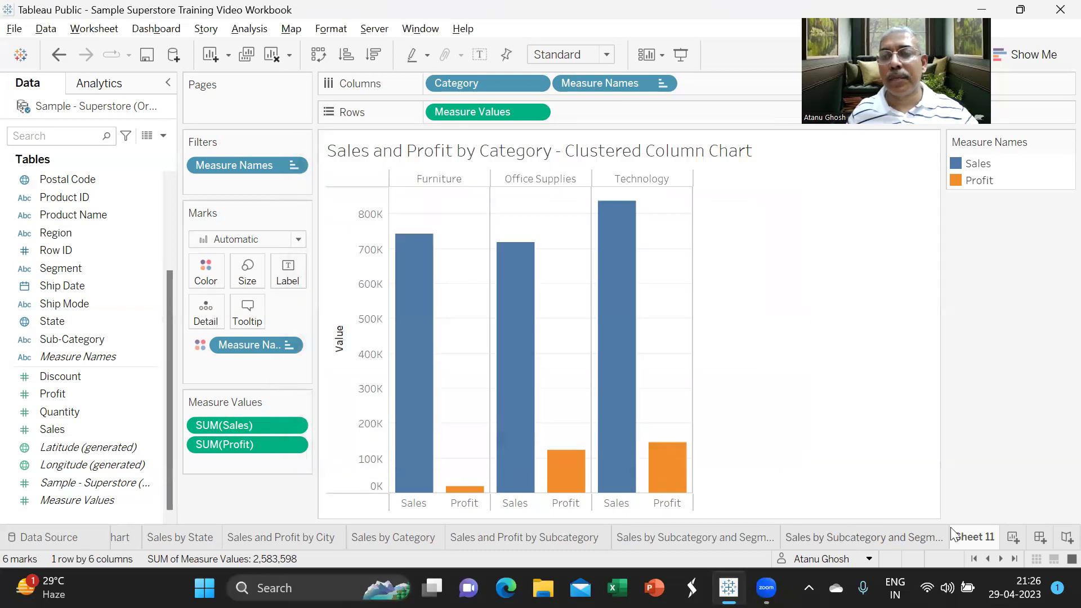
Step: Rename the Sheet 11 worksheet as "Sales and Profit by Category - Clustered Column Chart"
double_click(973, 535)
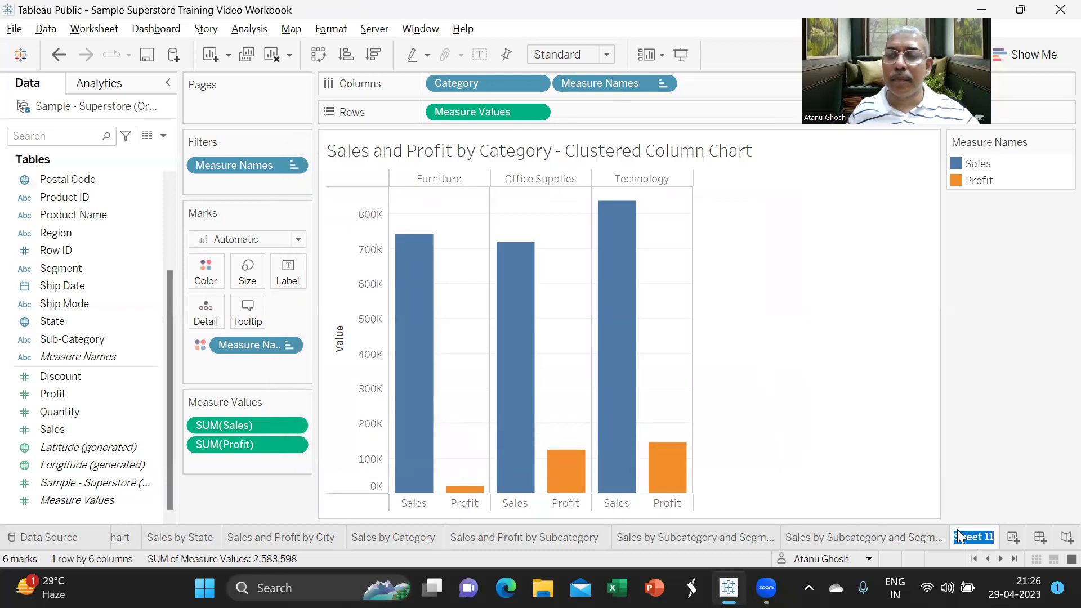
double_click(973, 538)
left_click_drag(995, 538, 957, 535)
type("Sa")
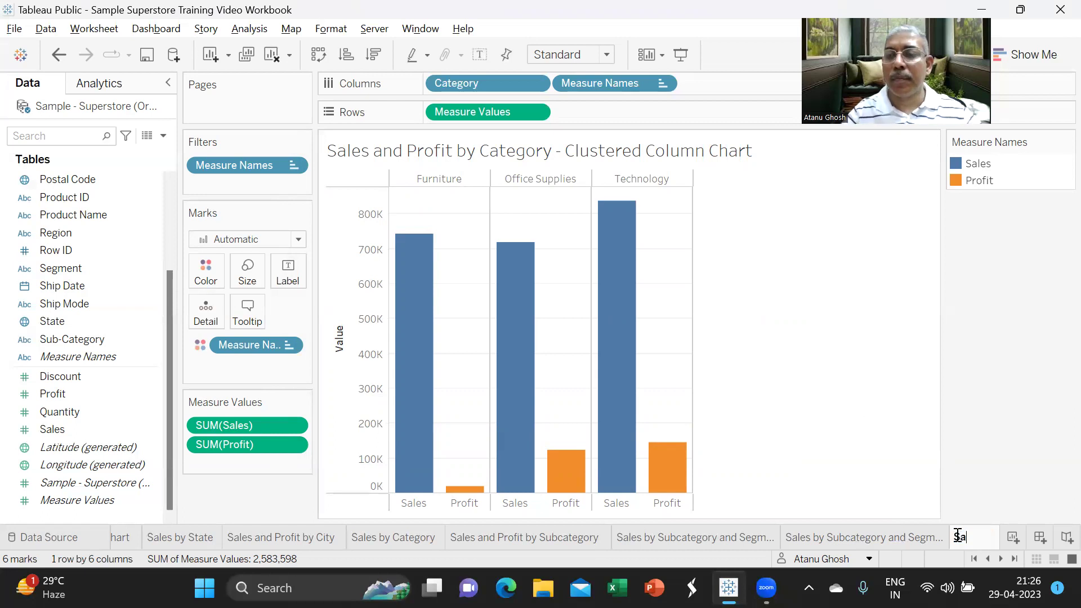
type("les and P")
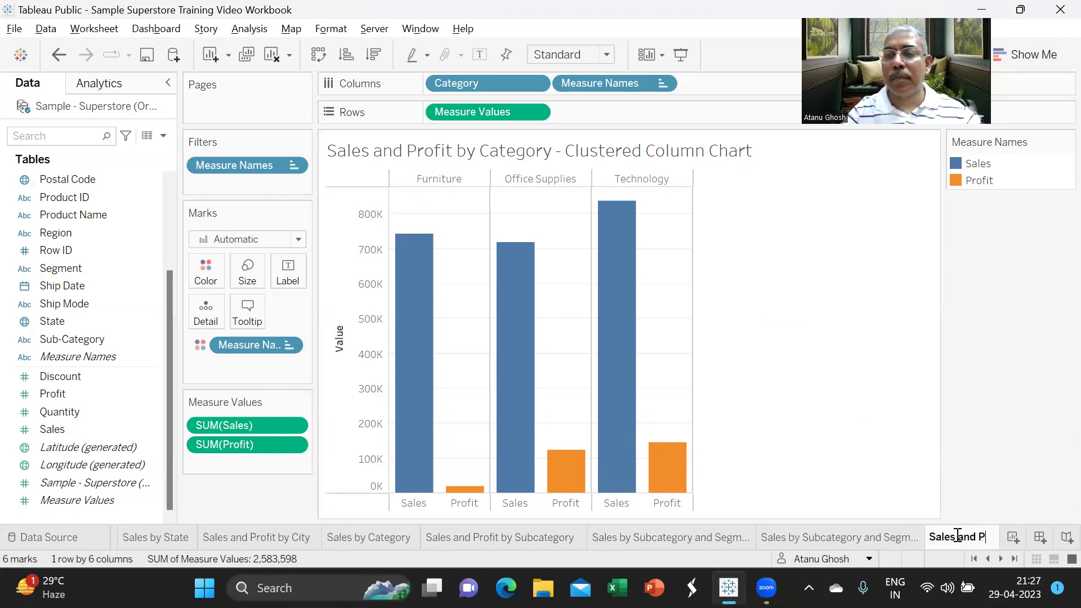
type("rofit")
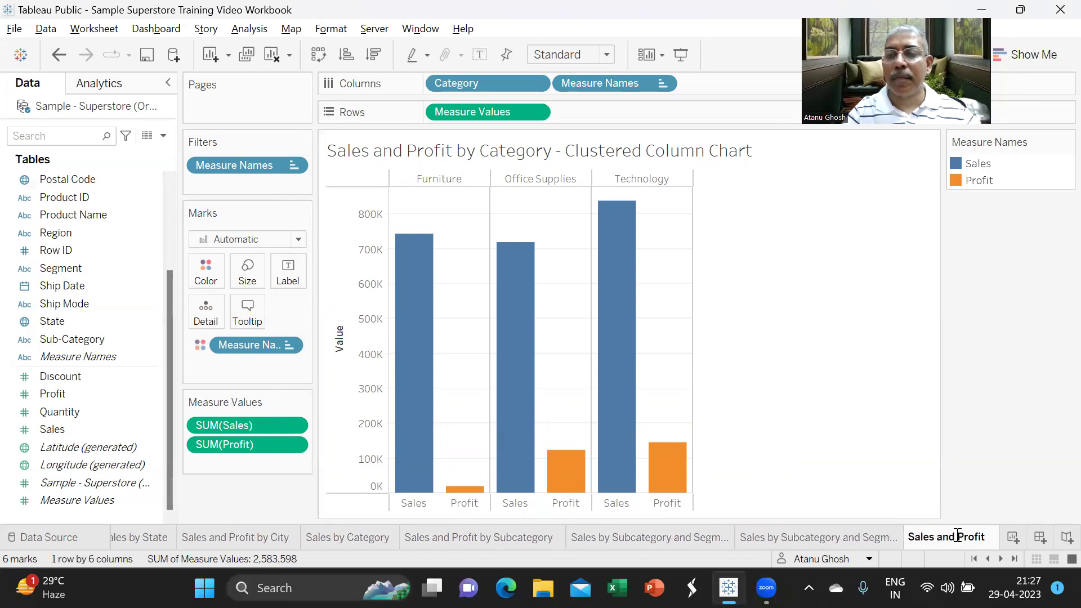
type(" by Cat")
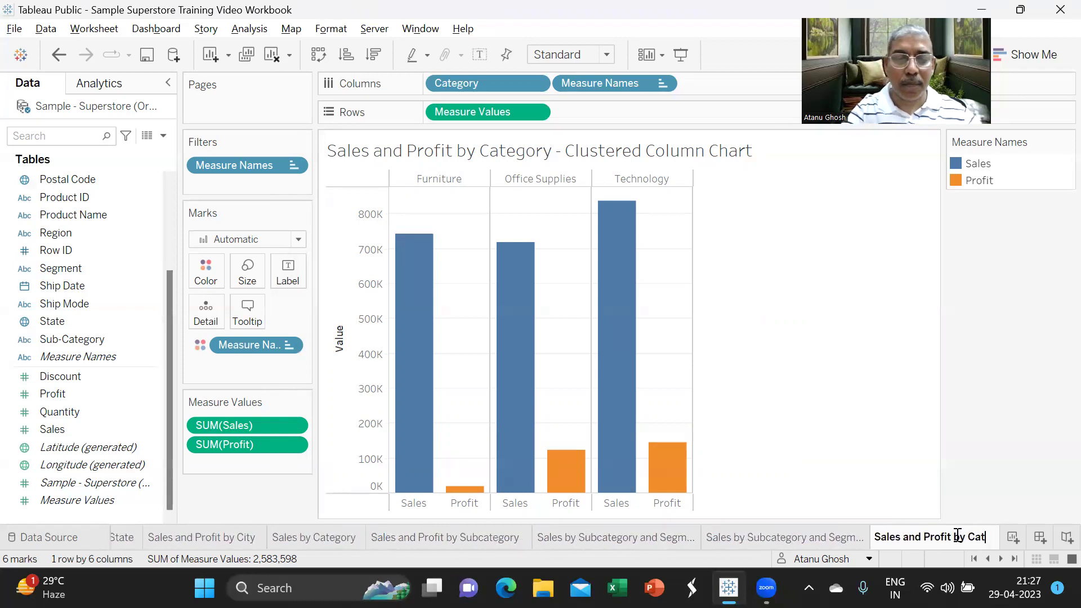
type("egory")
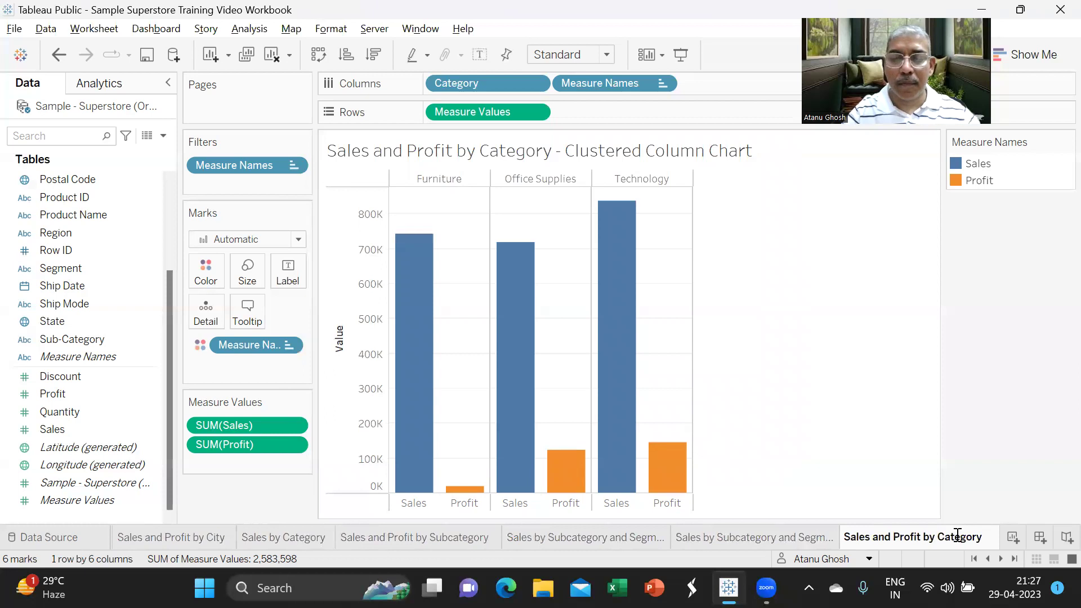
type(" - Cluster")
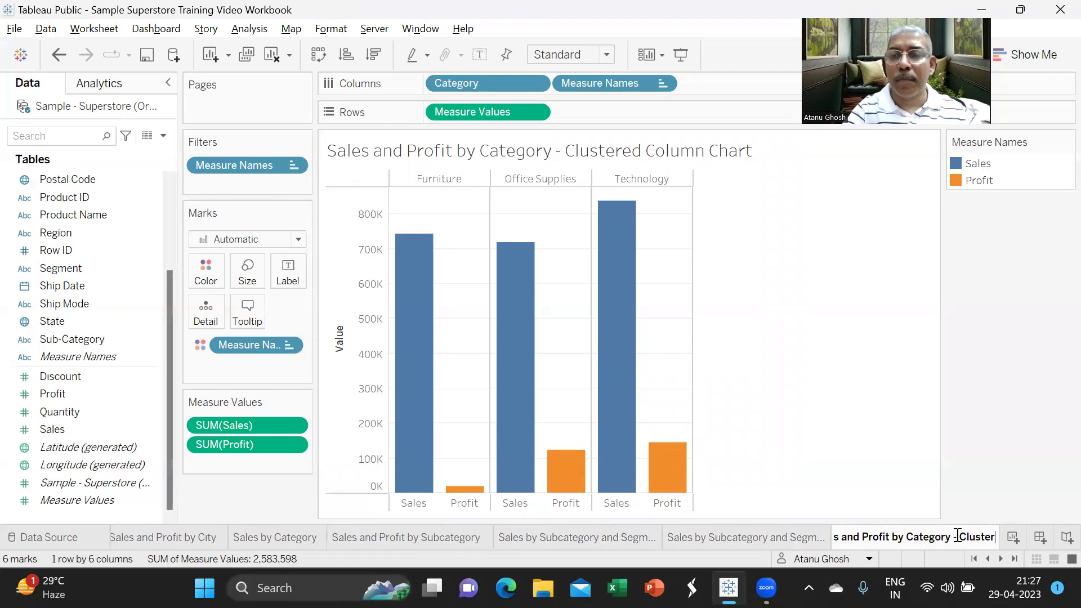
type("ed Colum")
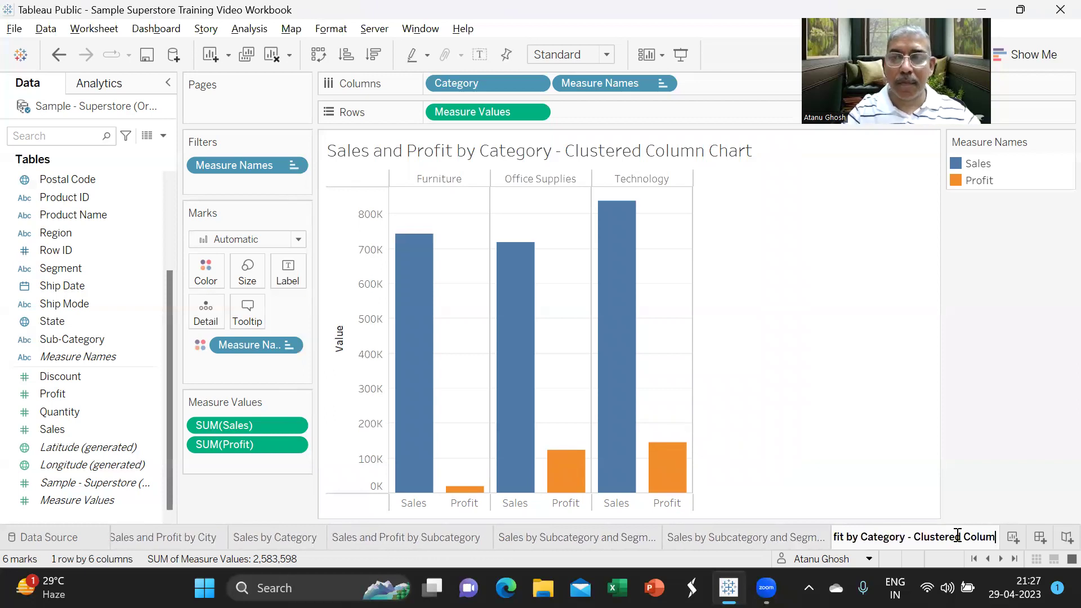
type("n Chart")
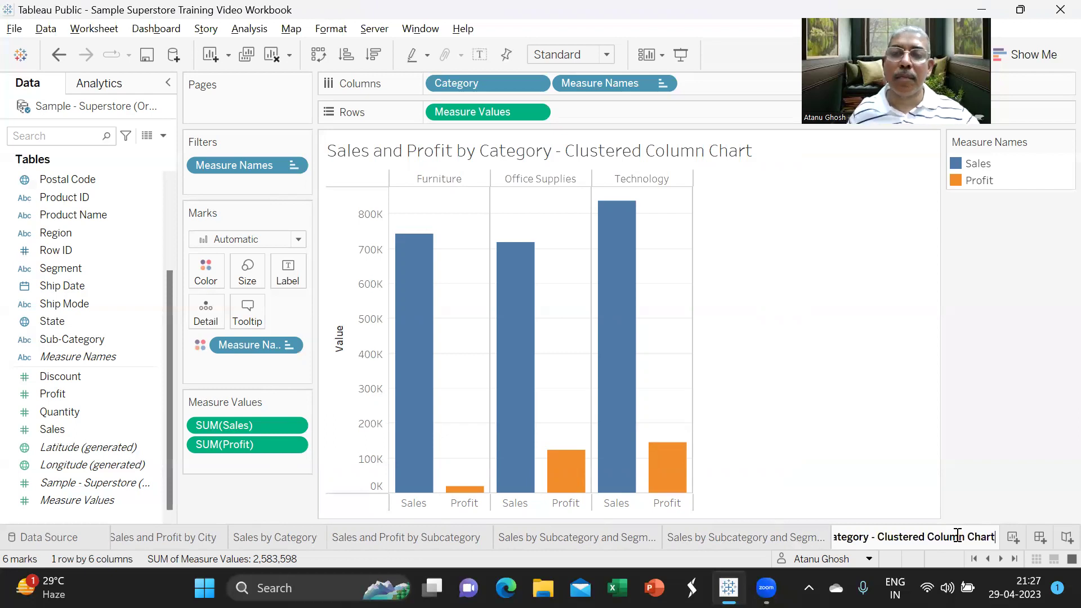
Step: Confirm the new worksheet name and hide the Measure Names color legend card
key("Return")
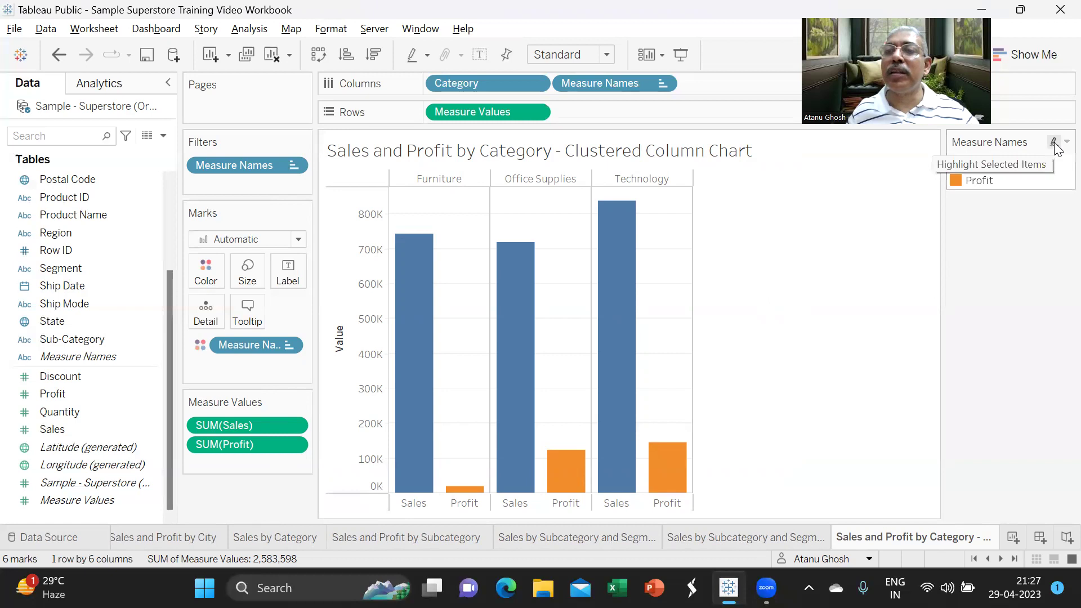
left_click(1057, 144)
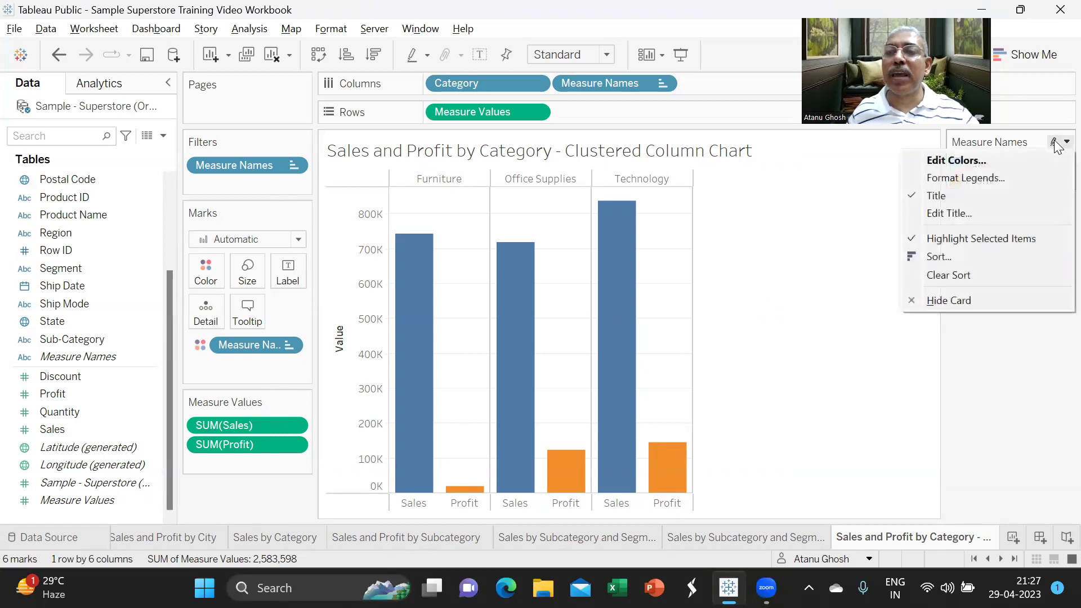
left_click(949, 301)
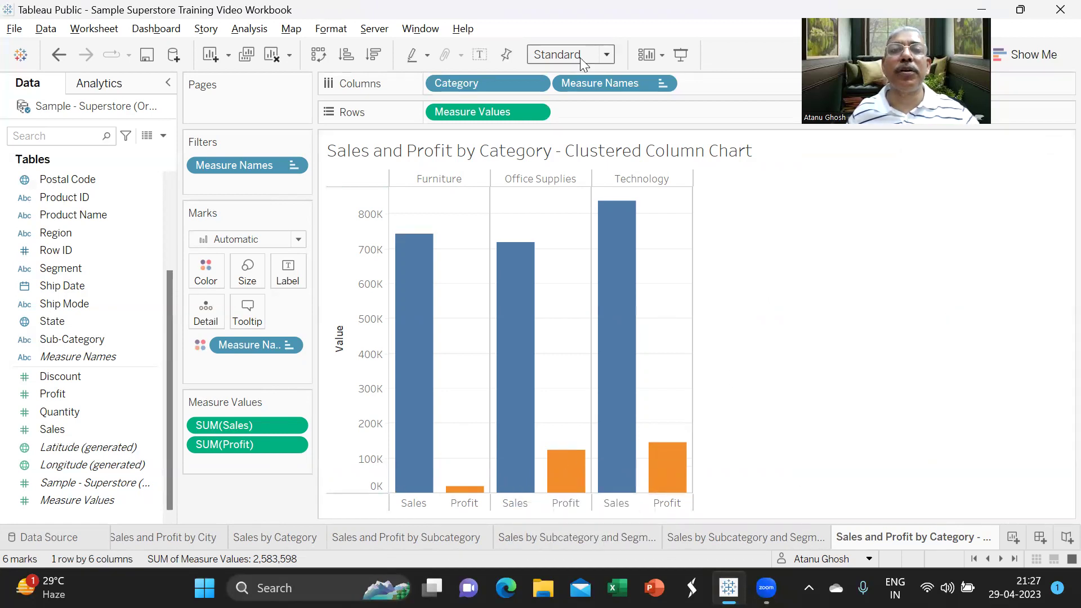
Step: Set the clustered column chart's fit to Entire View
left_click(604, 54)
left_click(582, 125)
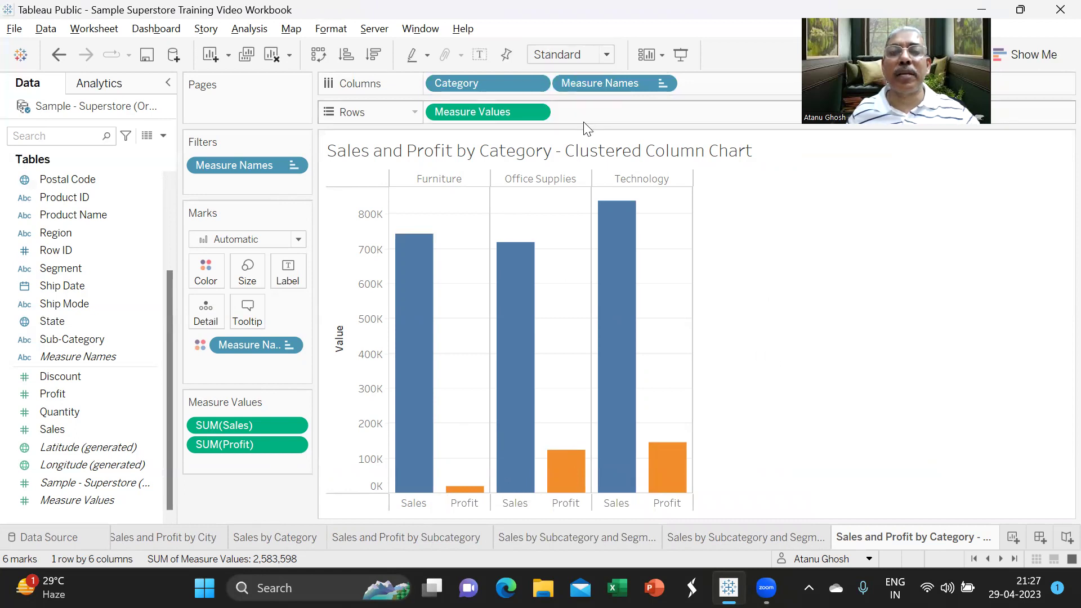
left_click(607, 54)
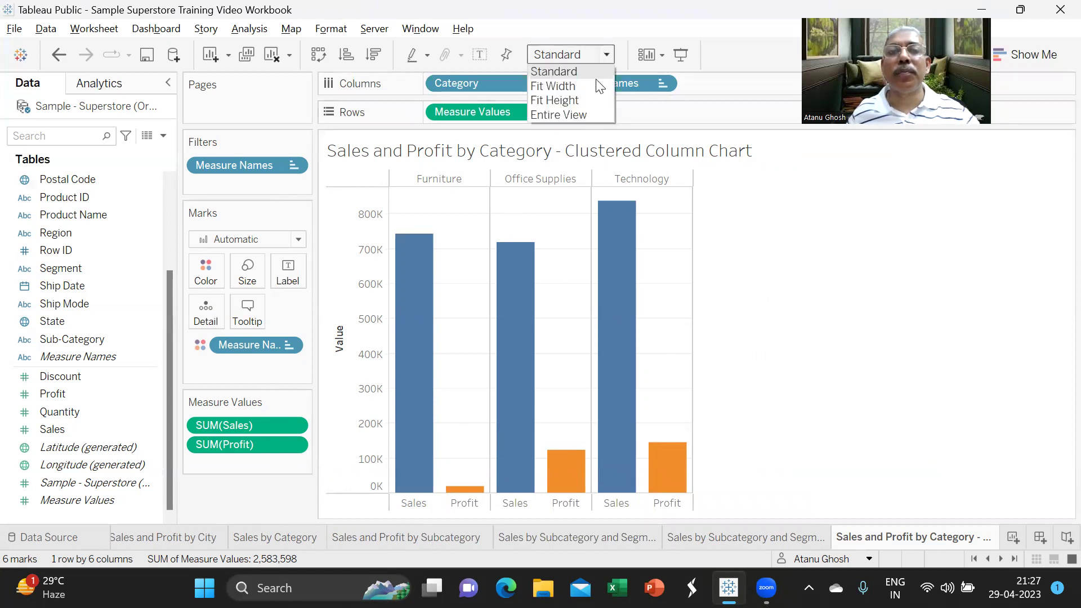
left_click(576, 113)
mouse_move(666, 285)
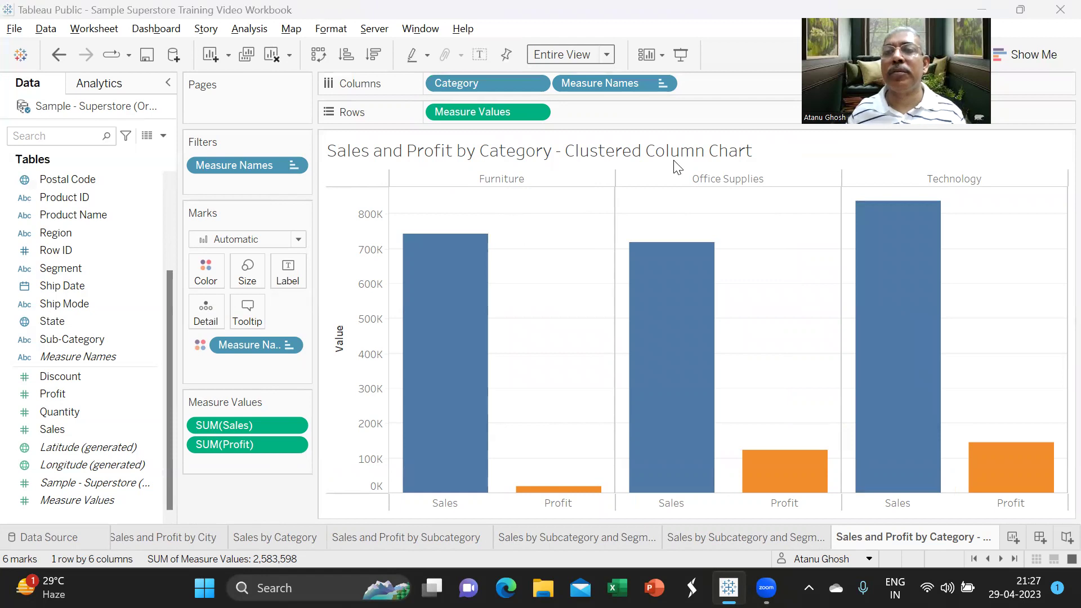
double_click(556, 148)
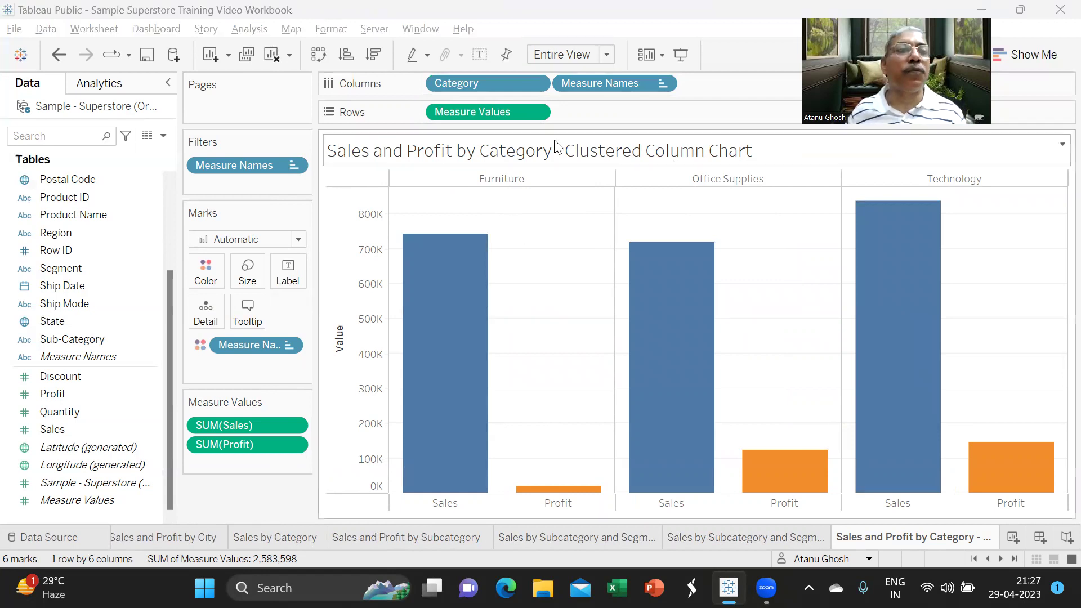
Step: Save the workbook to Tableau Public
left_click(14, 29)
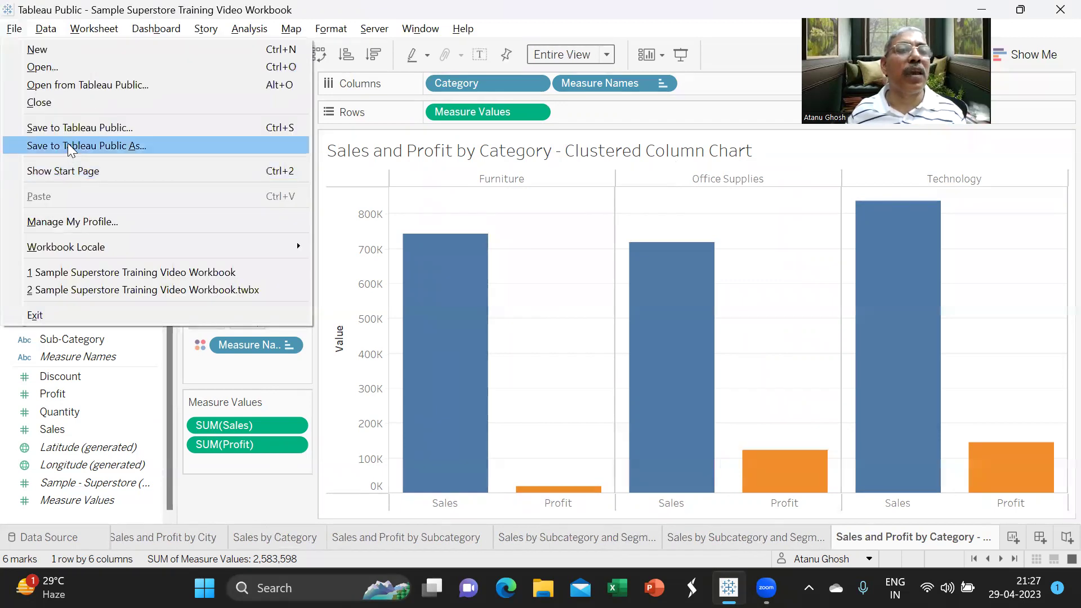
left_click(85, 134)
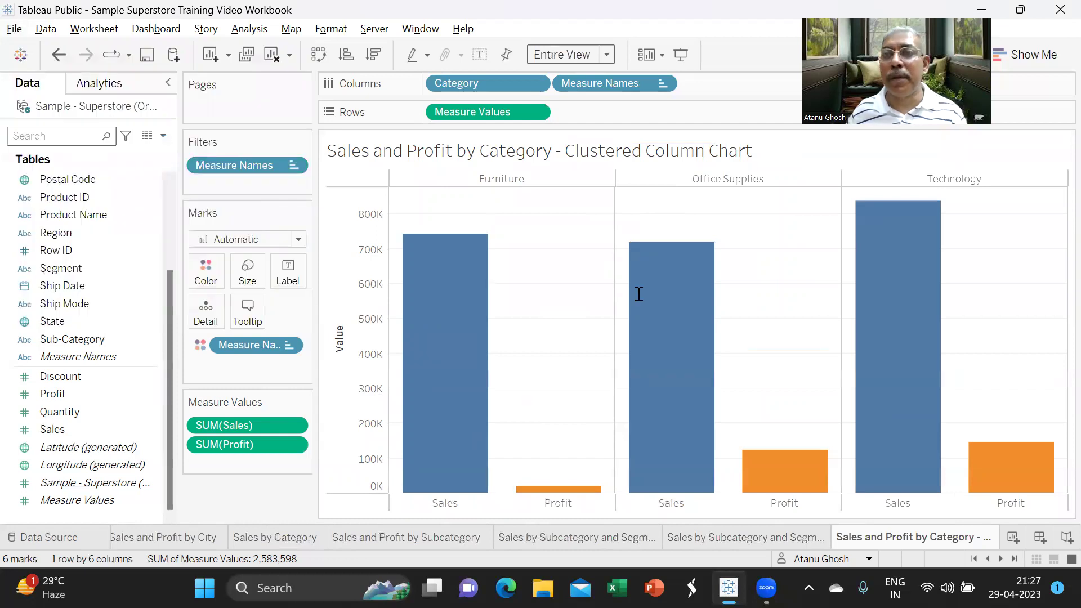